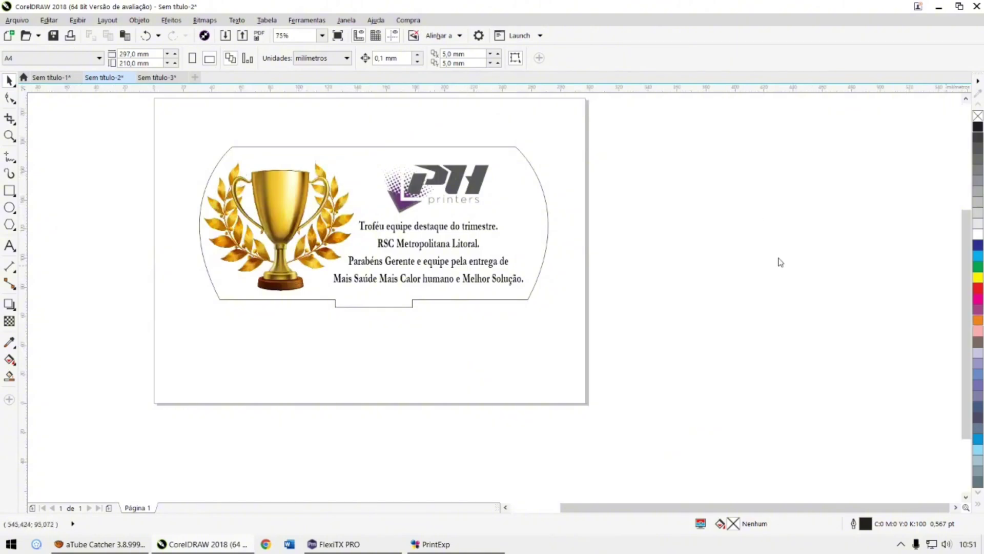
Delete the rounded outline curve surrounding the trophy, logo and text.
scroll(778, 260, "up", 1)
left_click(437, 206)
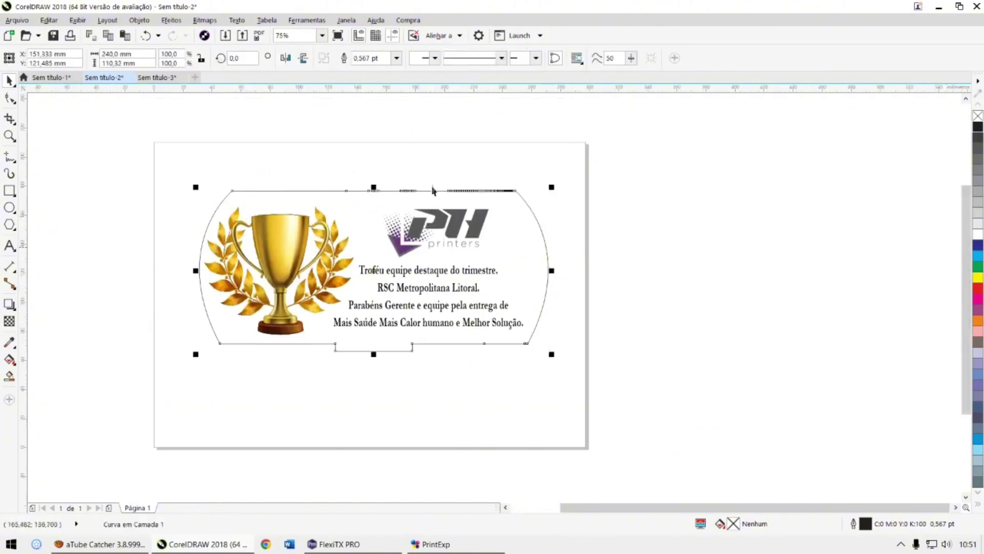
key("Delete")
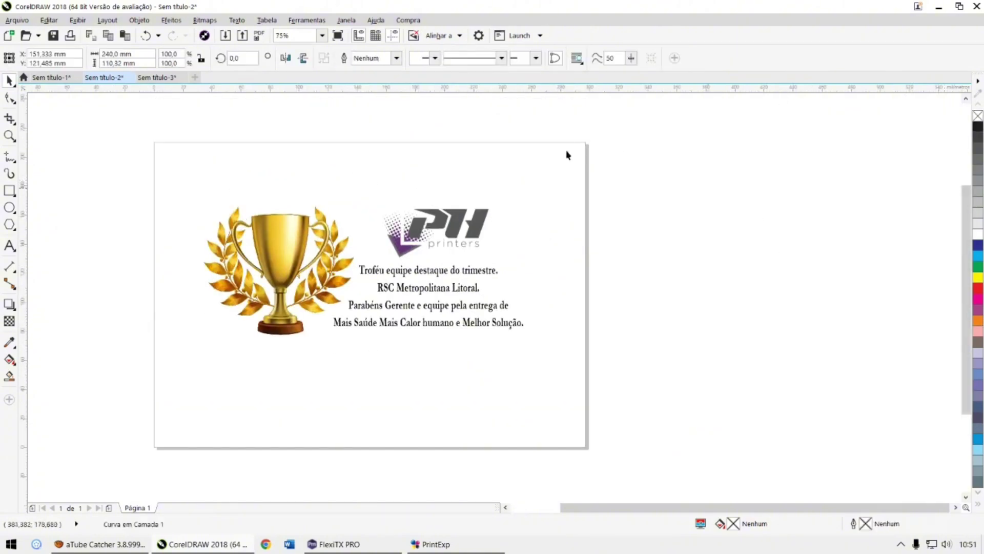
Export all the remaining artwork to the desktop as an EPS file named "teste 1", using the default EPS options.
key("ctrl+a")
left_click(22, 21)
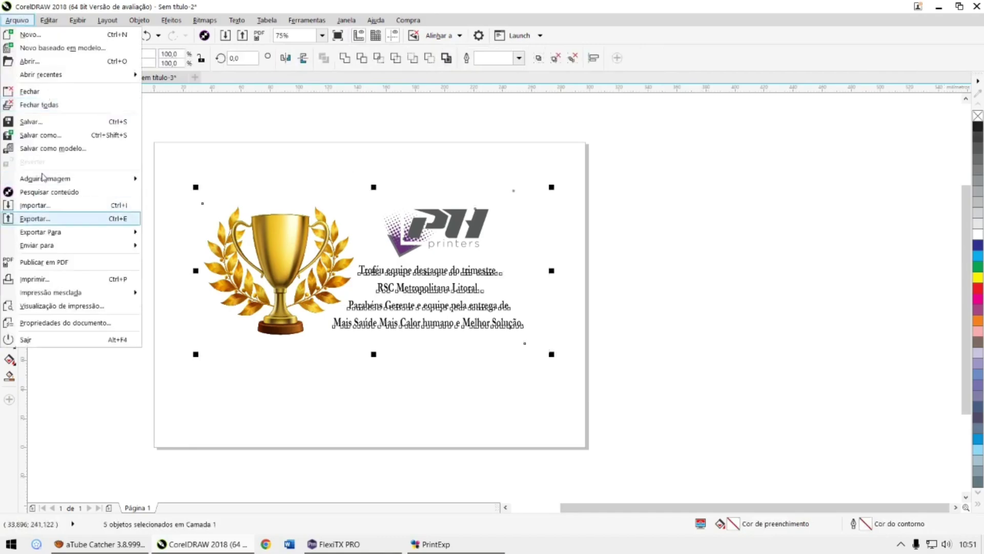
left_click(51, 218)
scroll(68, 76, "up", 5)
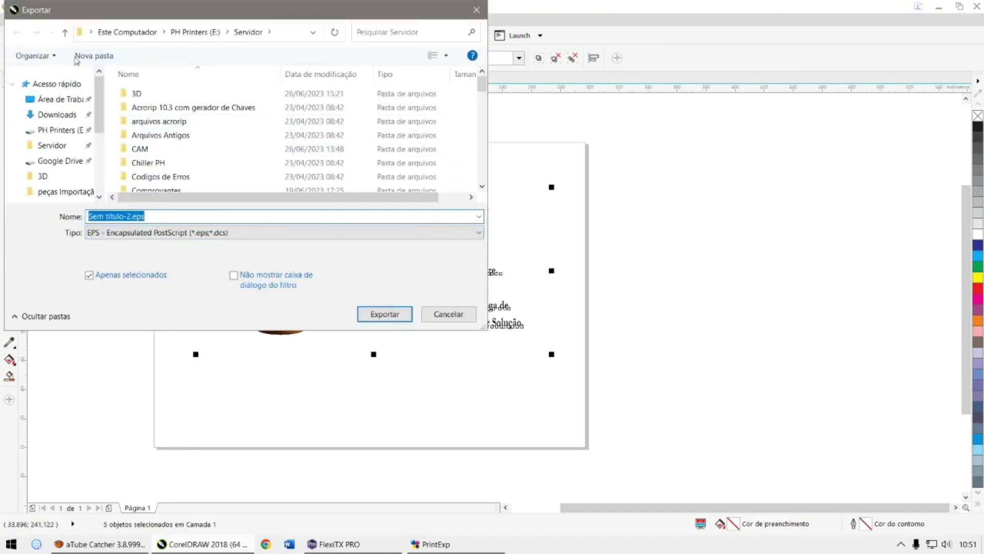
left_click(58, 99)
type("teste")
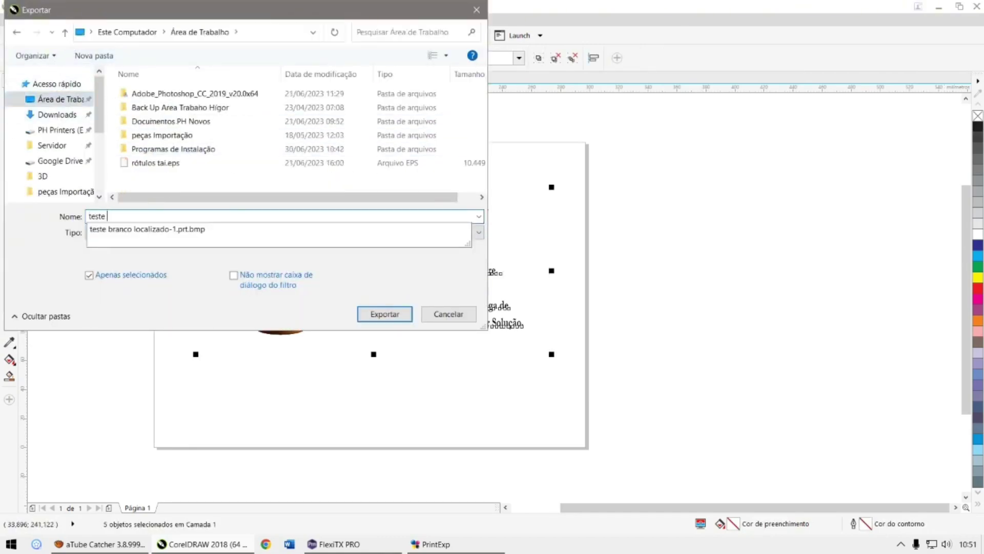
key("Return")
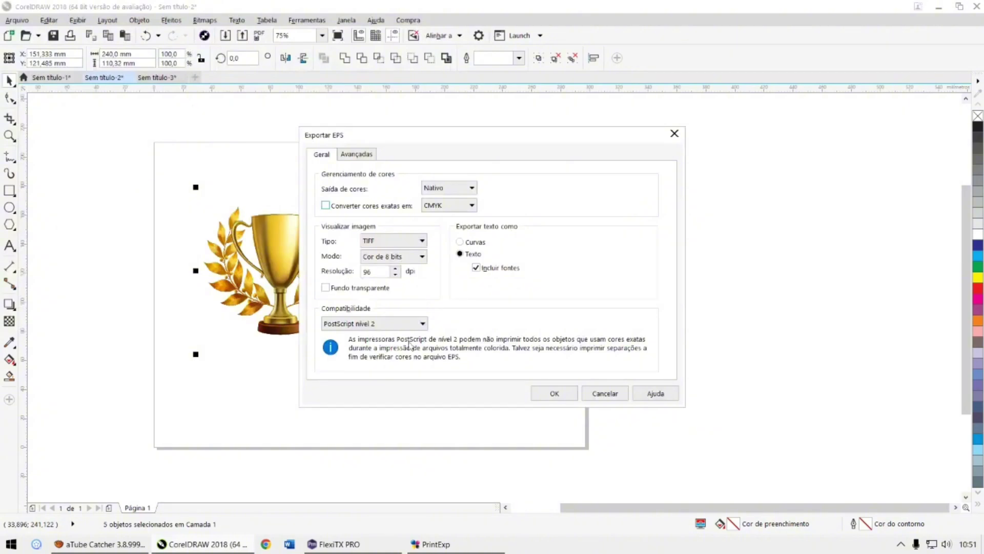
key("Return")
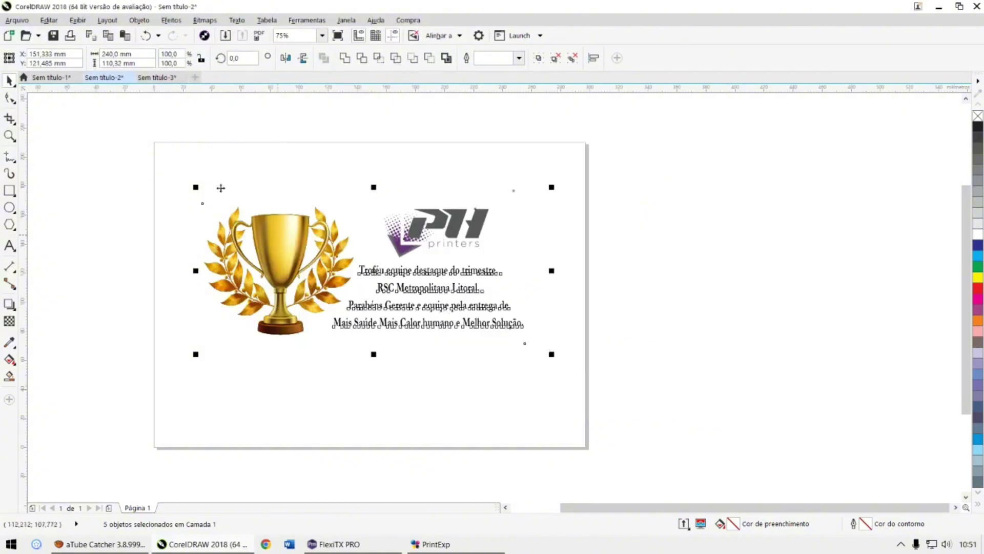
left_click(106, 162)
left_click(221, 210)
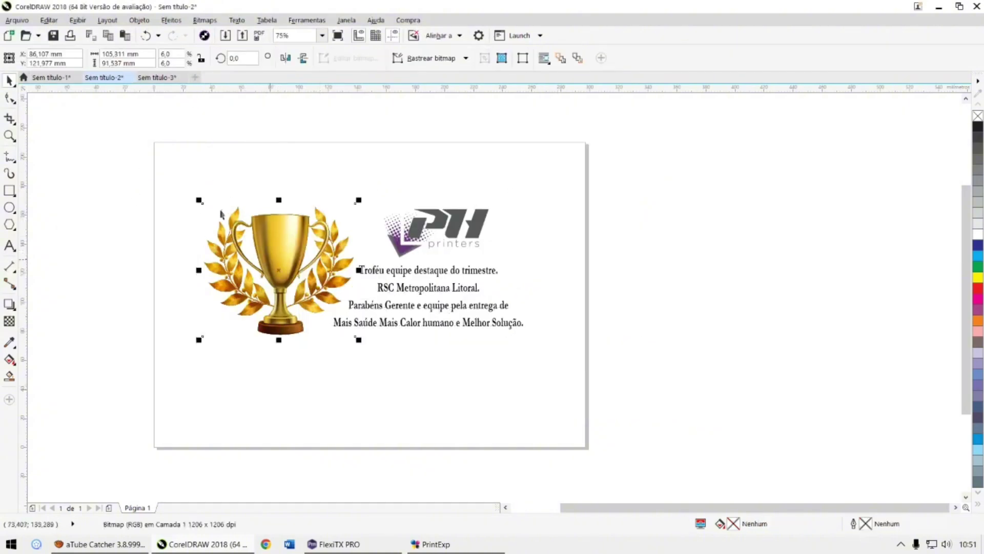
left_click(446, 223)
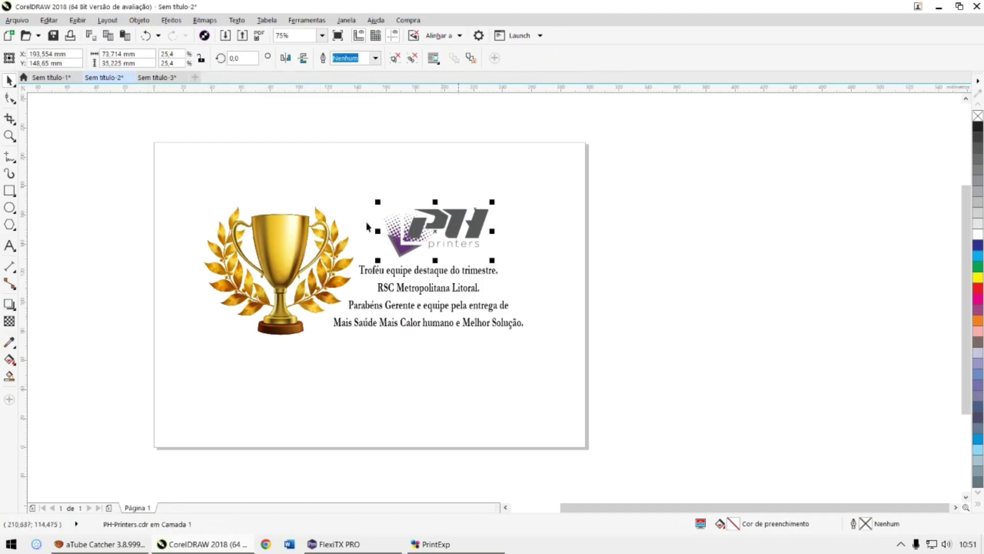
left_click(456, 271)
left_click(304, 388)
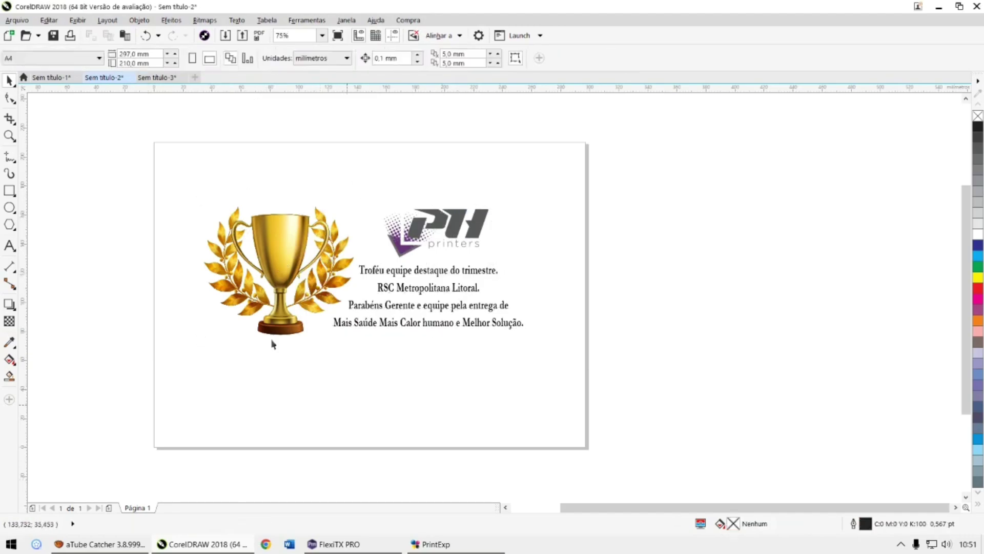
Switch to FlexiTX PRO and add "teste 1.eps" from the desktop as a new print job.
key("alt+Tab")
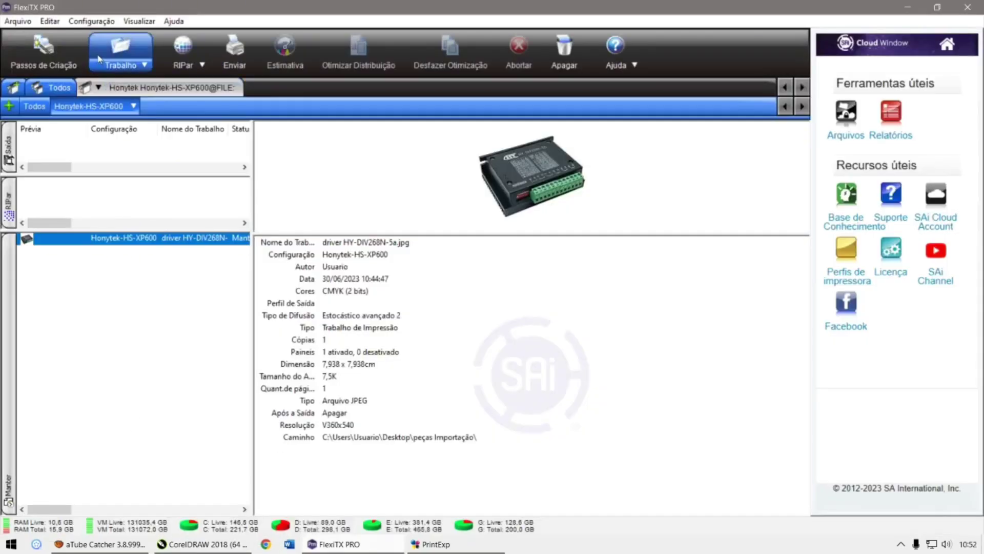
left_click(101, 59)
left_click(144, 82)
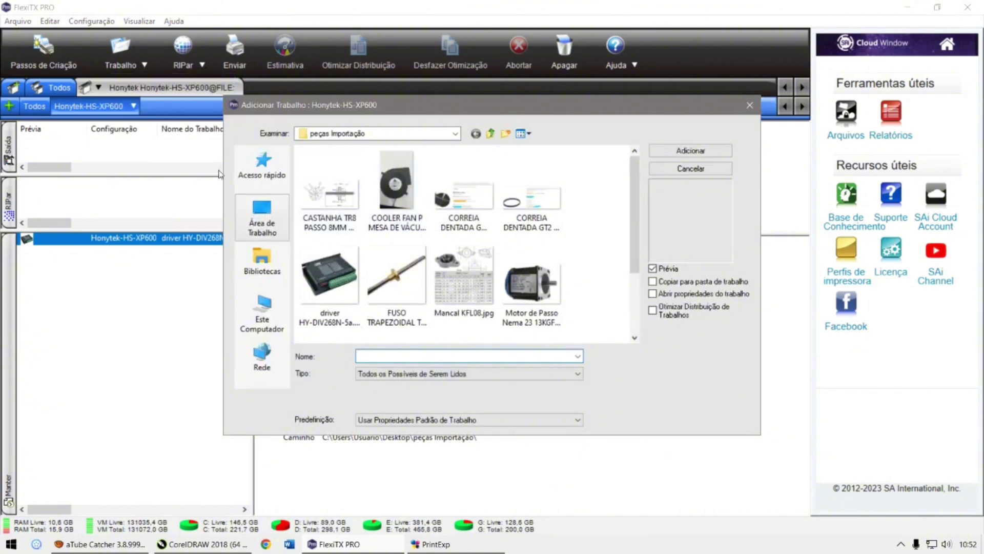
left_click(262, 216)
left_click(358, 328)
scroll(359, 328, "down", 3)
left_click(359, 327)
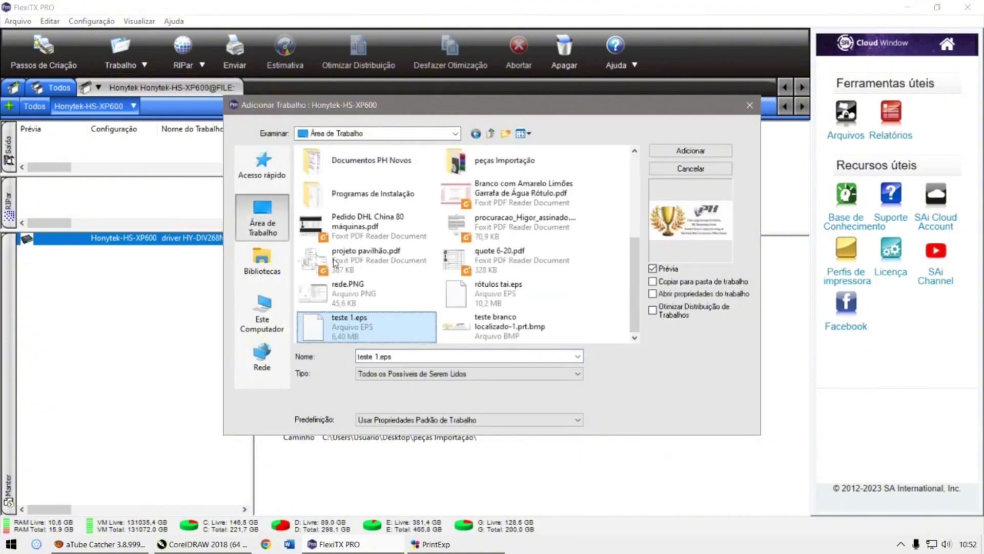
key("Return")
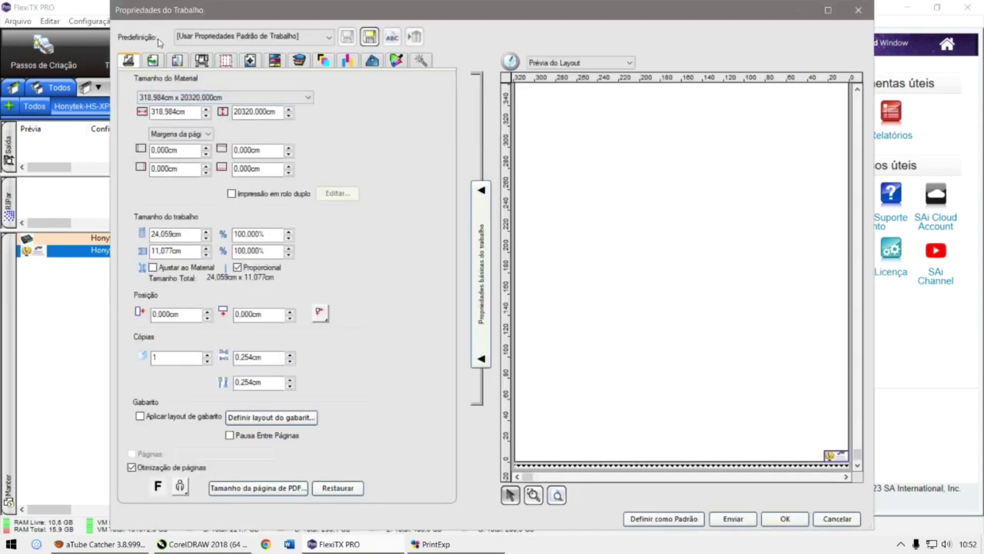
Apply the preset "PHN 720x720 8PASS COM BRANCO" to the trophy job.
left_click(179, 35)
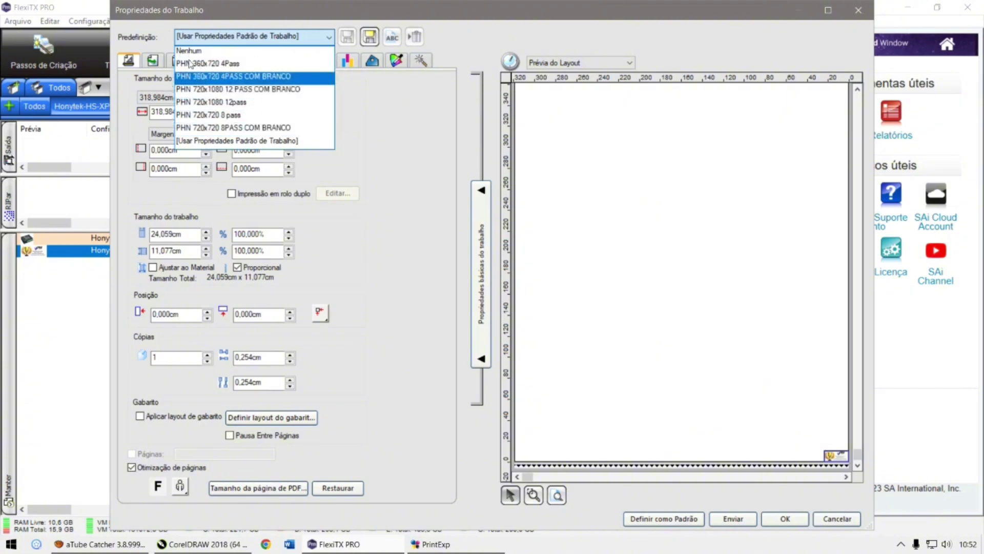
left_click(231, 128)
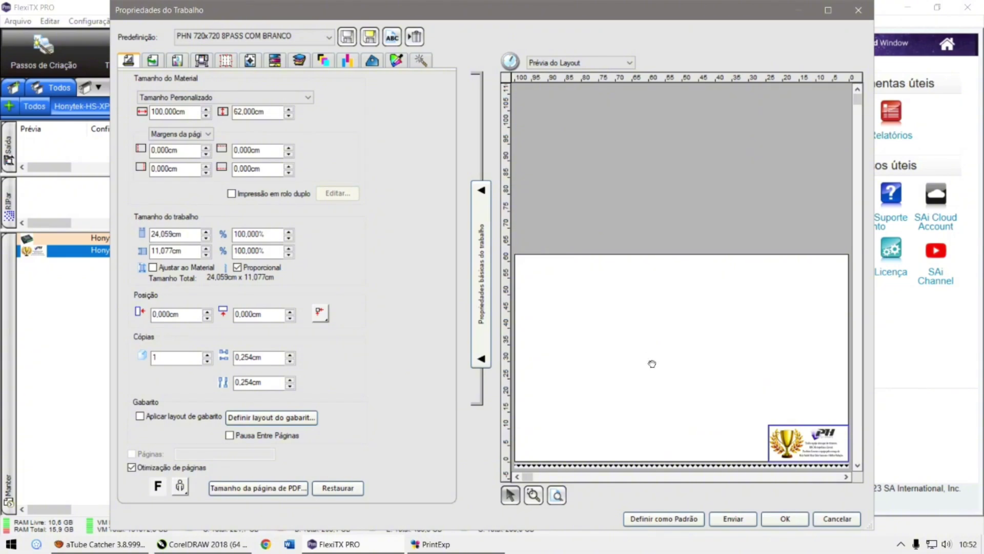
Try a larger contraction distance, such as 0.300 mm, for the Spot_White channel in the job's colour correction settings.
left_click(176, 60)
left_click(319, 169)
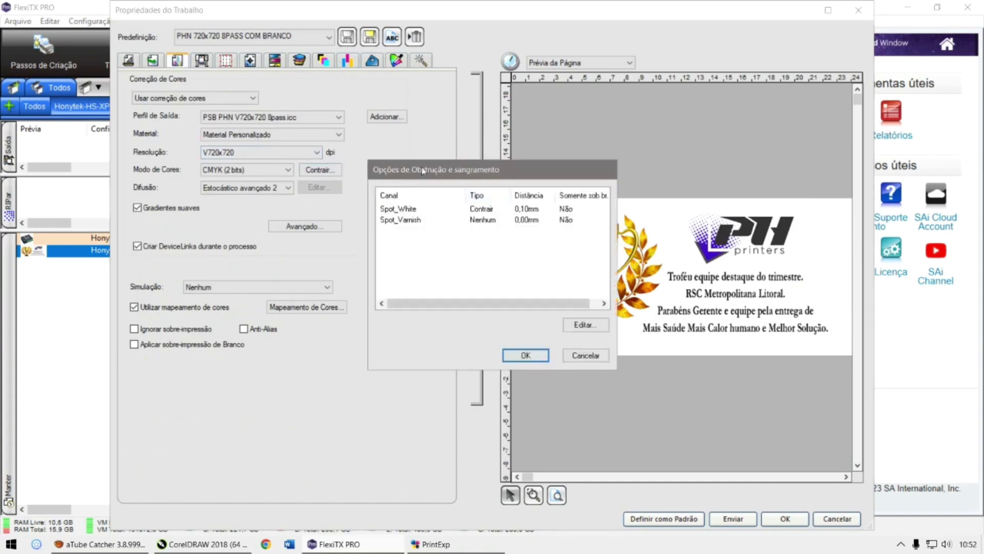
double_click(399, 209)
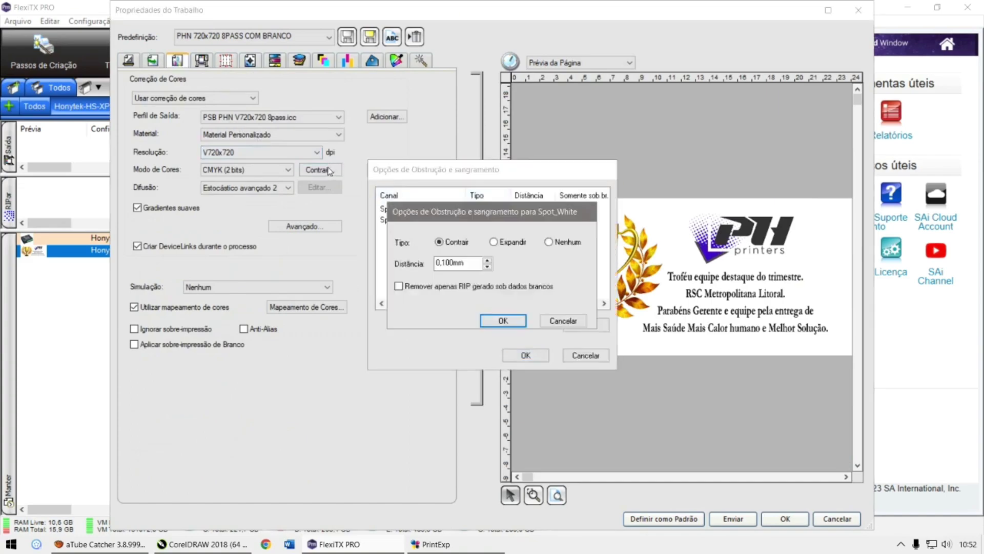
key("Tab")
key("Down")
left_click_drag(471, 262, 450, 261)
type("5")
key("Return")
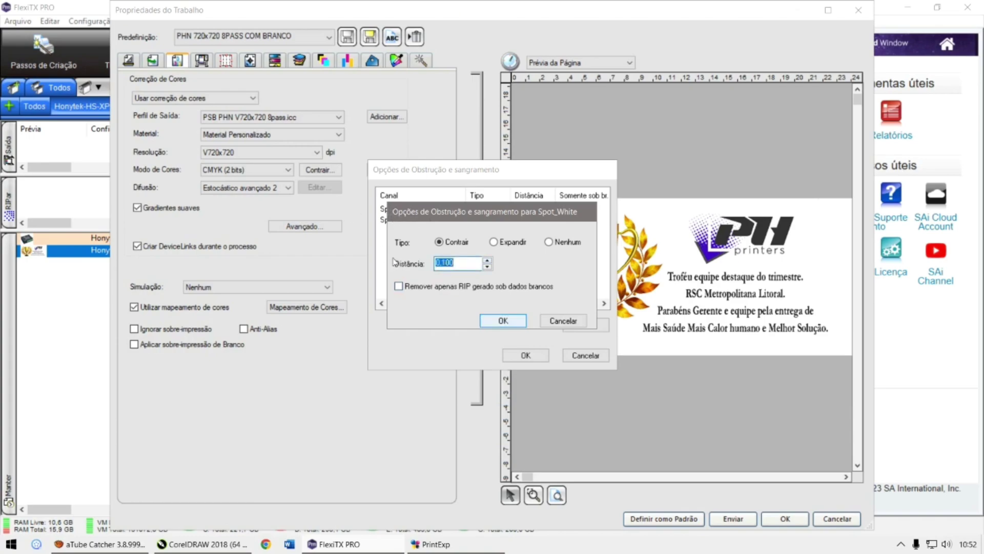
type("0.600")
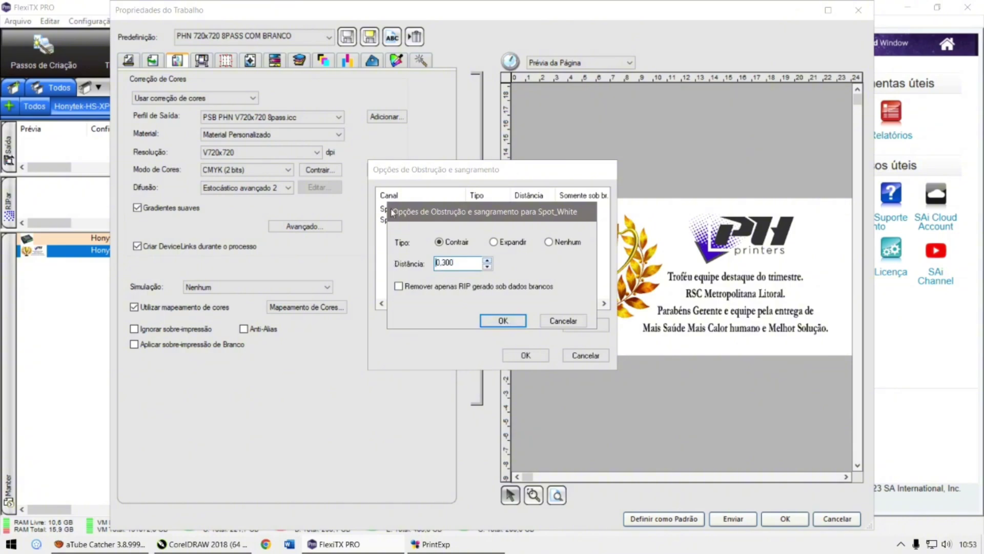
key("Return")
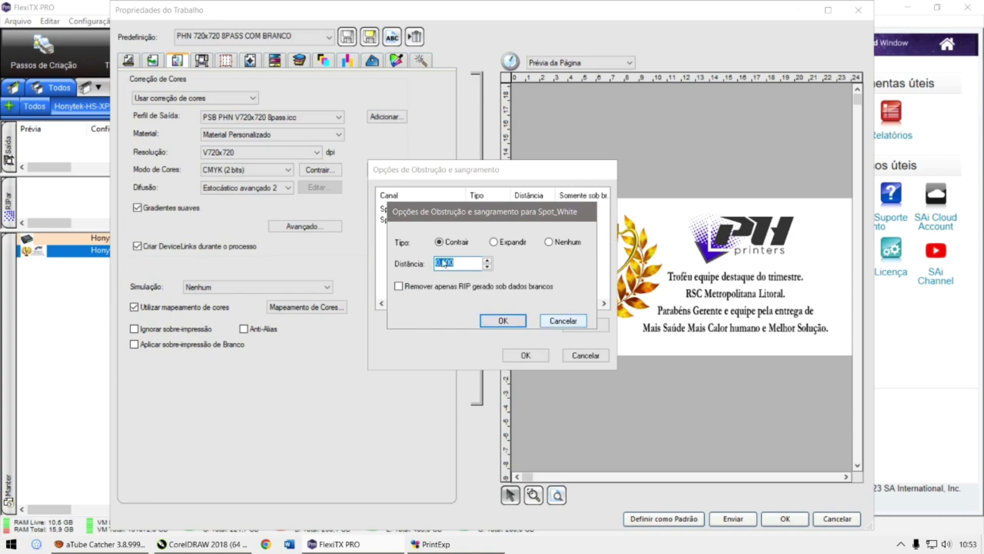
key("Escape")
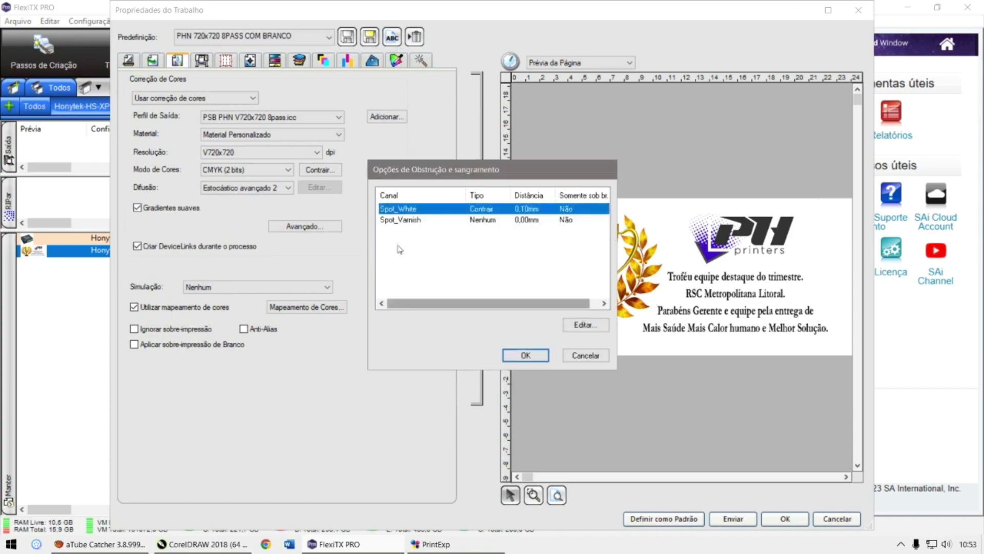
left_click(525, 355)
Preview only the Spot_White output channel of the job.
left_click(421, 60)
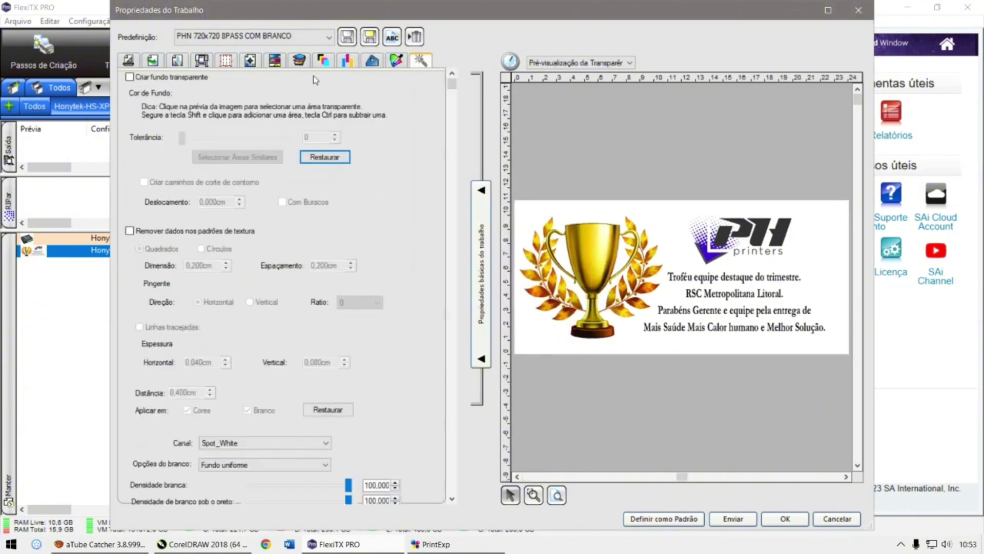
left_click(323, 60)
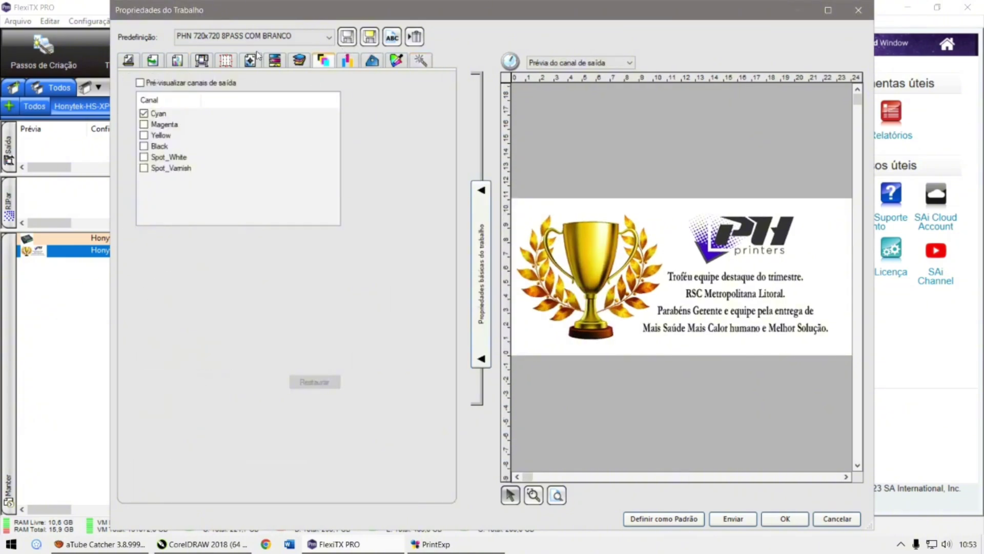
left_click(140, 83)
left_click(143, 157)
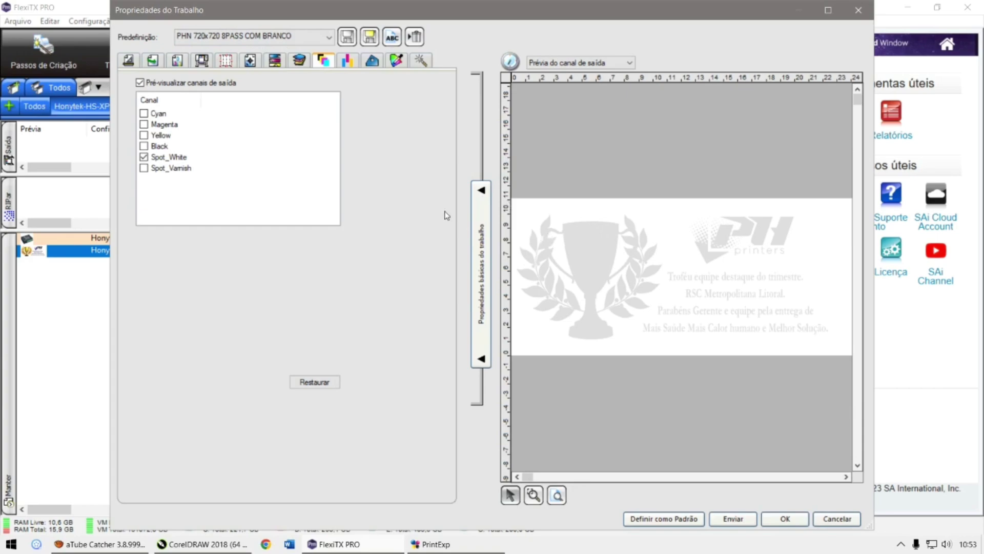
Set the Spot_White channel's contraction distance to 0,400 mm and examine the white channel preview.
left_click(152, 60)
left_click(177, 60)
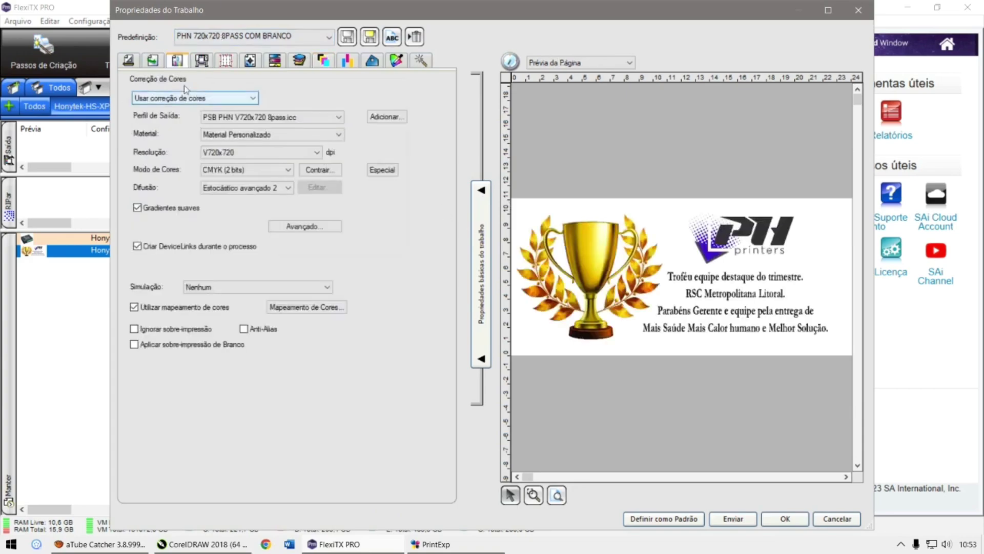
left_click(319, 169)
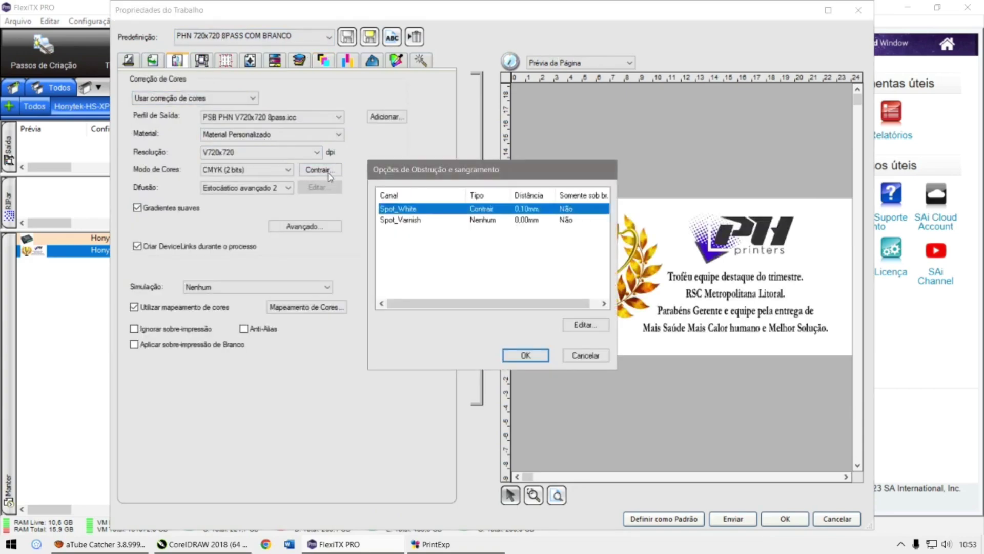
double_click(392, 209)
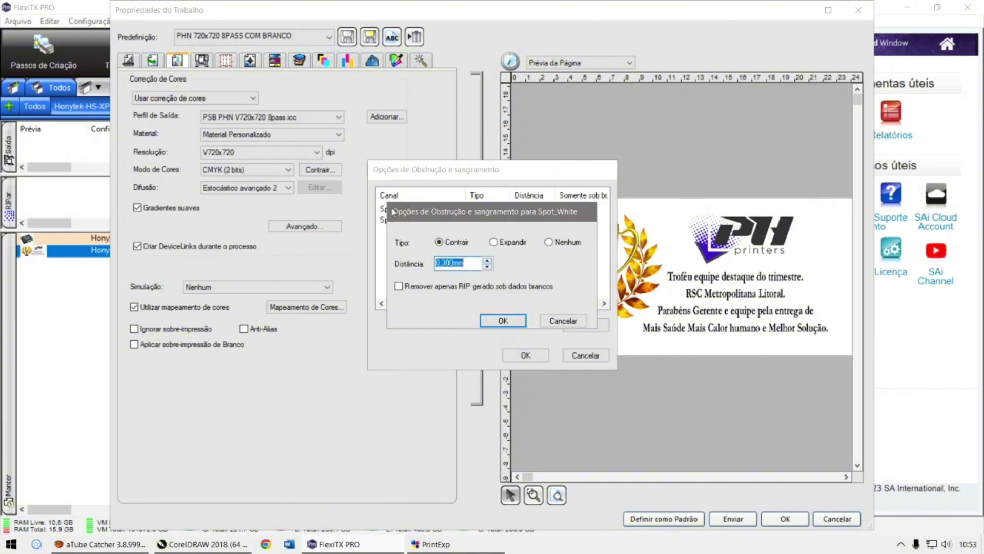
key("Return")
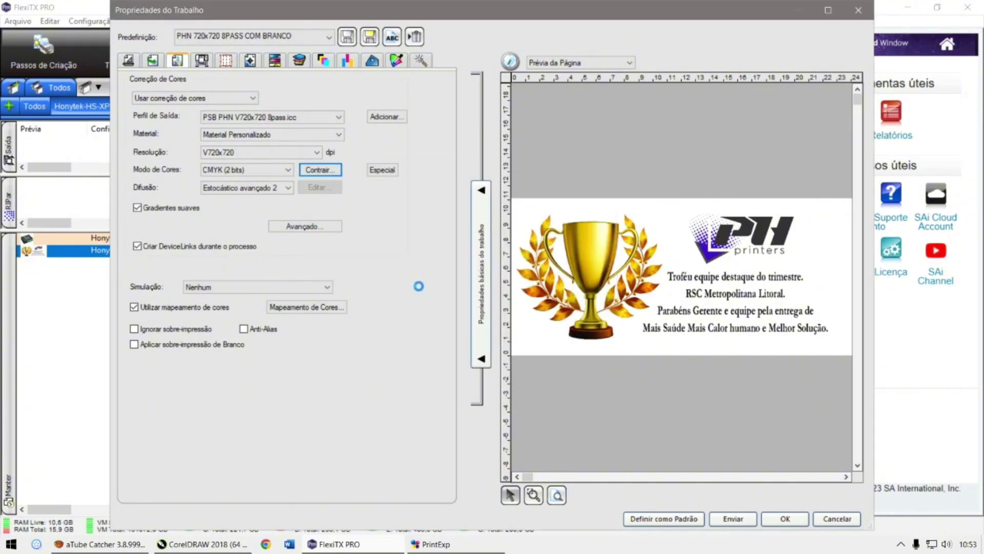
key("Return")
left_click(322, 60)
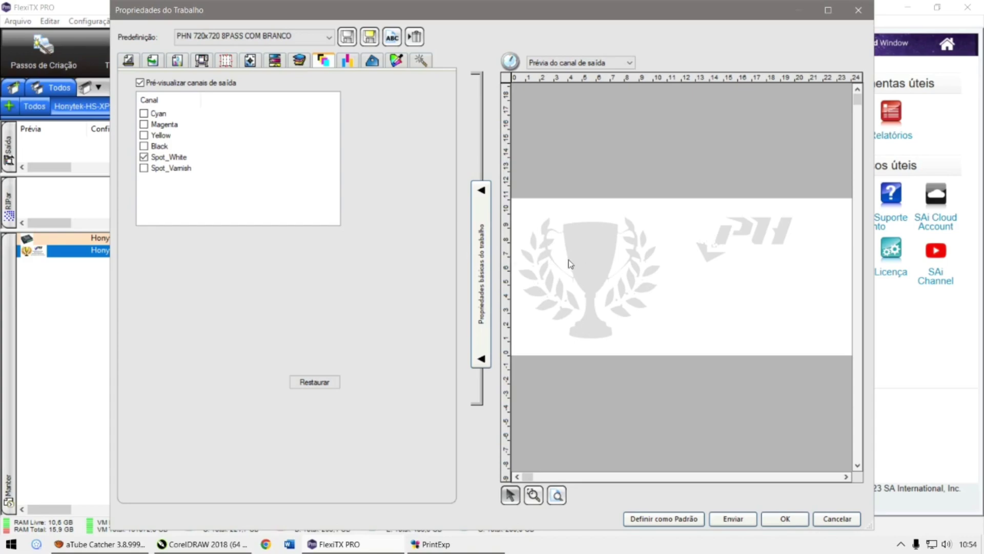
Set the Spot_White contraction distance to 0,10 mm and examine the white channel preview again.
left_click(168, 59)
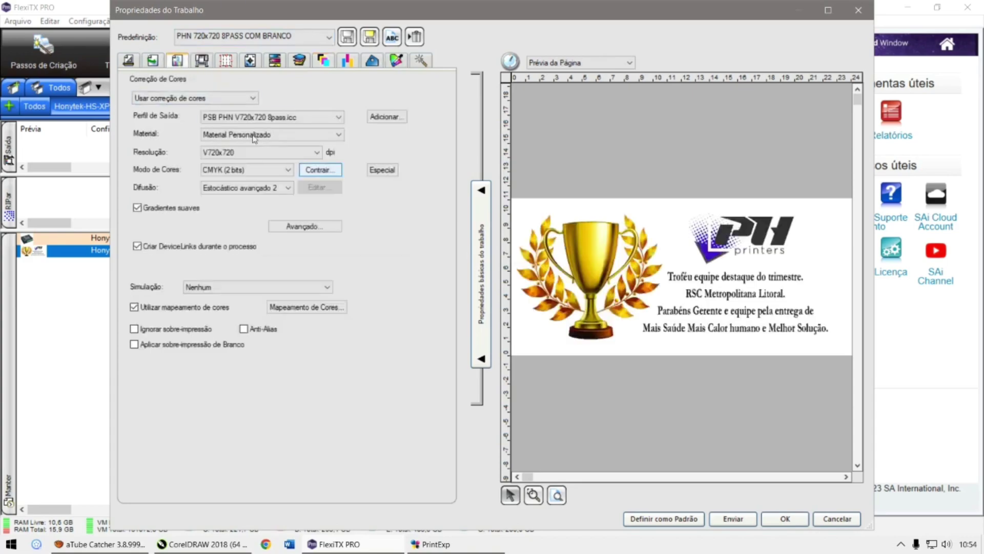
left_click(318, 170)
double_click(390, 209)
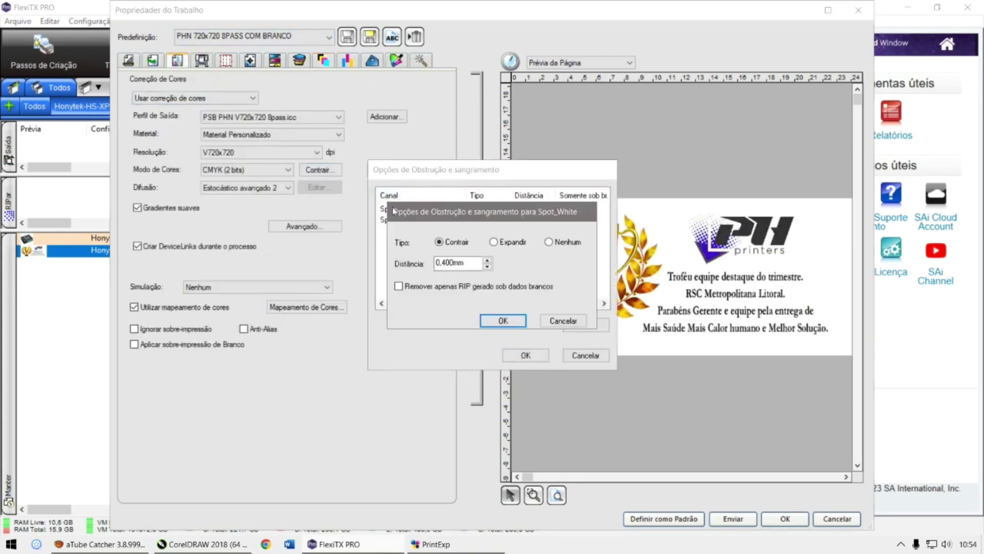
key("Return")
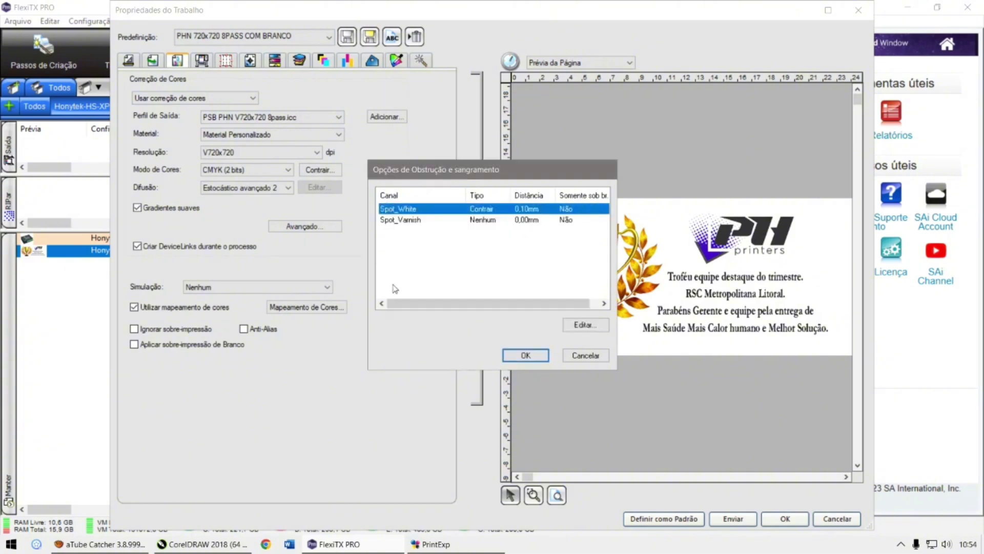
key("Return")
left_click(323, 60)
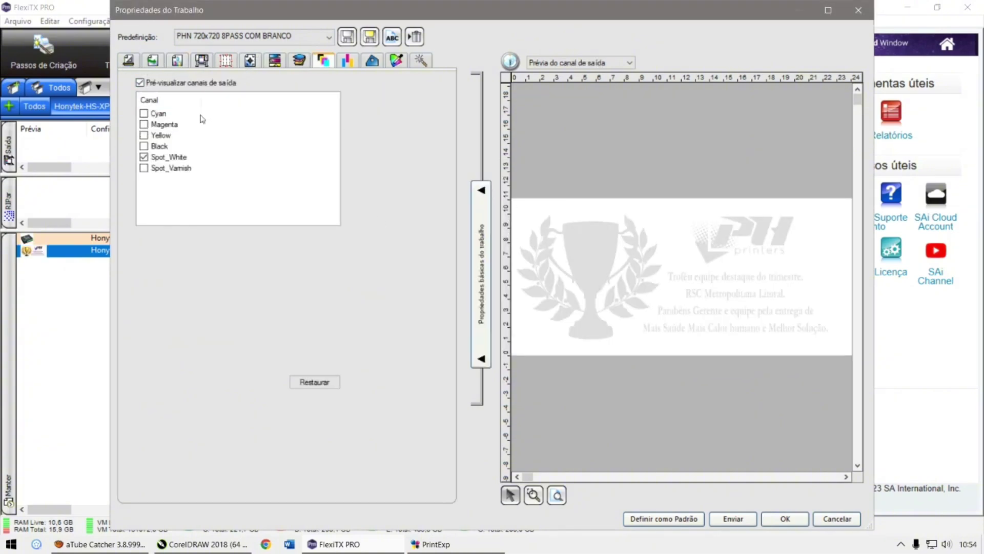
Apply the "PHN 720x1080 12 PASS COM BRANCO" preset to the trophy job.
left_click(186, 36)
left_click(323, 130)
left_click(128, 60)
left_click(201, 35)
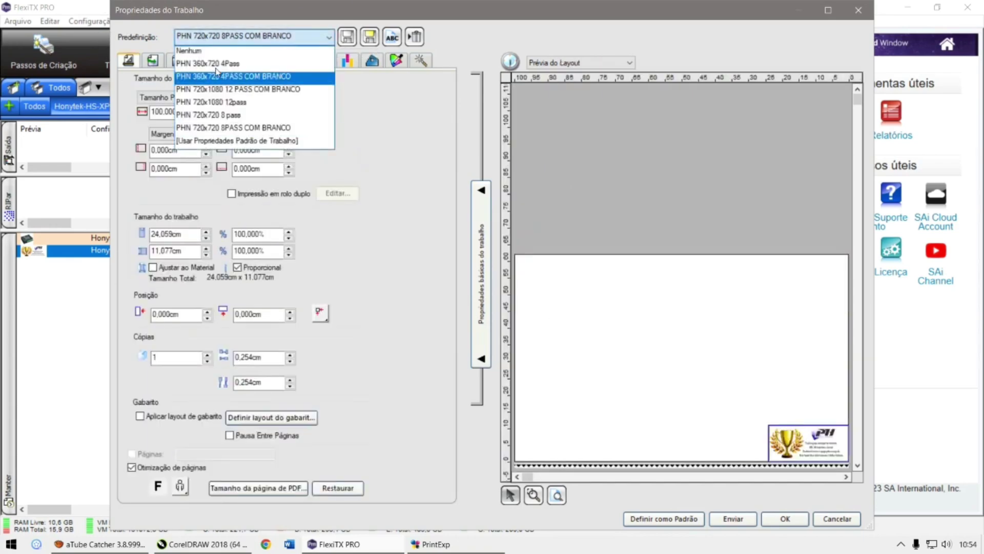
left_click(207, 76)
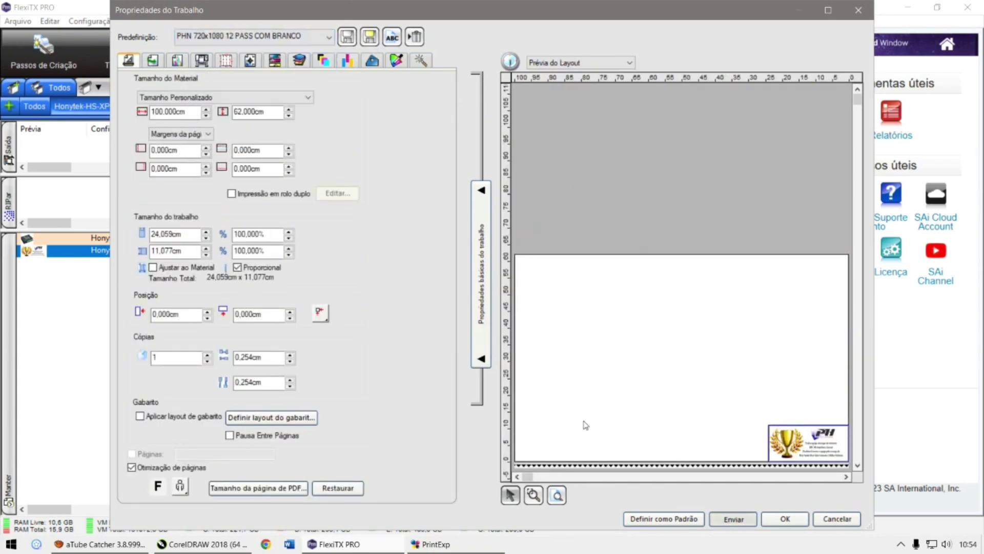
Send the trophy job to a native print file on the desktop named "teste 1 branco padrão".
left_click(733, 519)
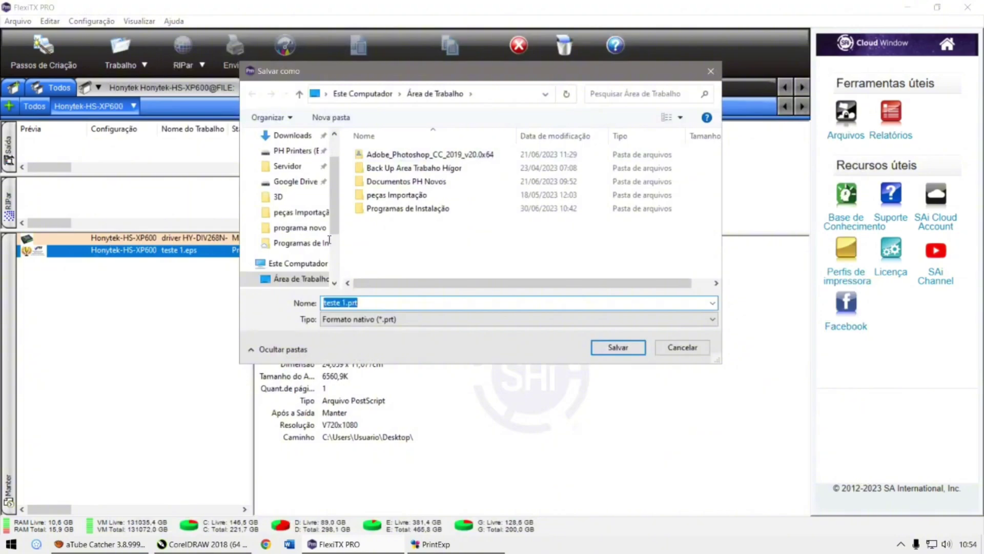
key("Right")
key("BackSpace")
key("BackSpace")
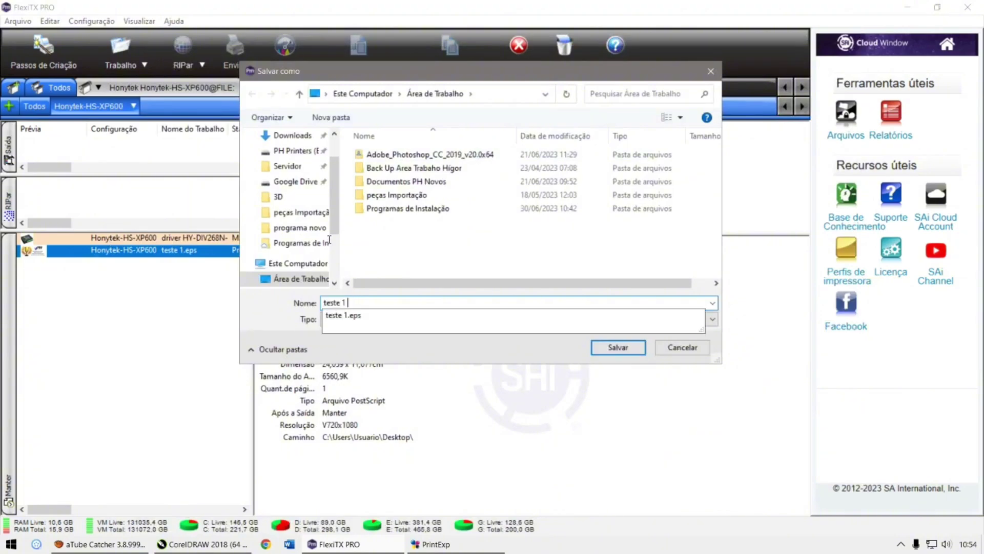
type("branco pa")
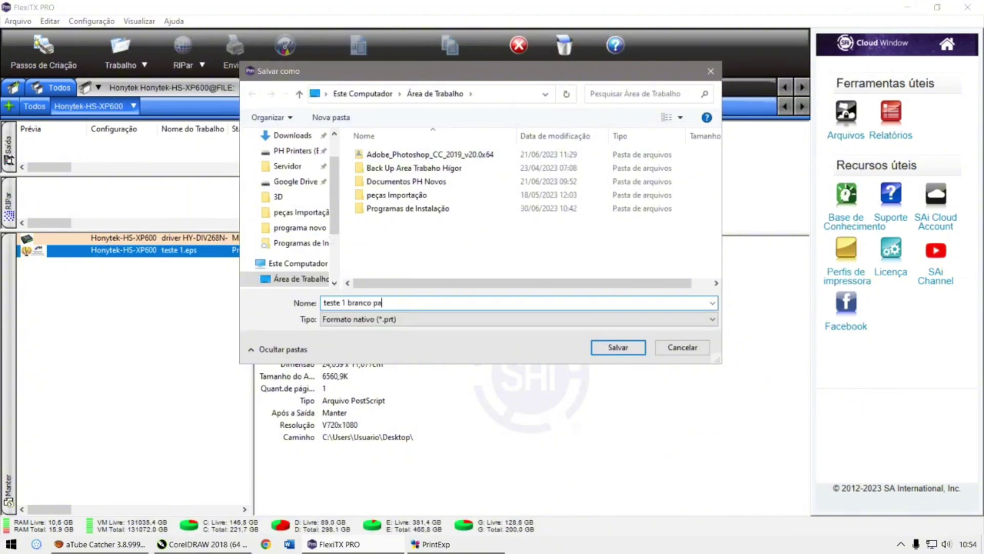
type("drão")
key("Return")
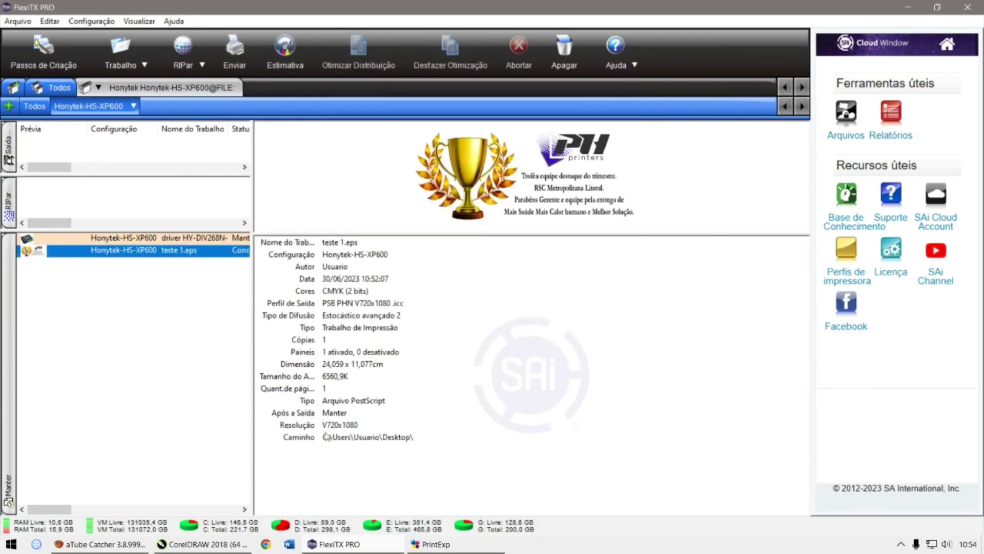
Switch to PrintExp and select the "teste 1 branco padrão" job to check its details.
left_click(430, 544)
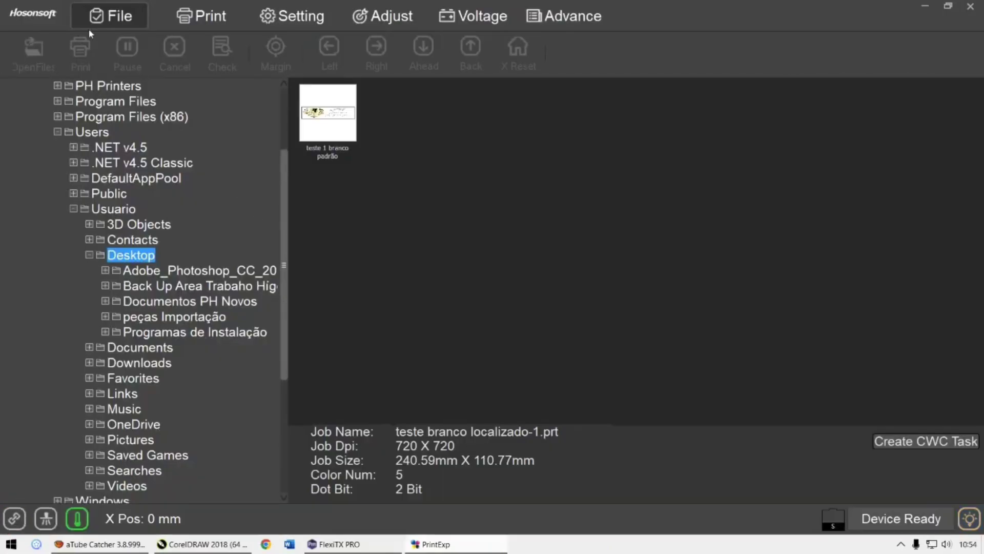
key("Down")
key("Up")
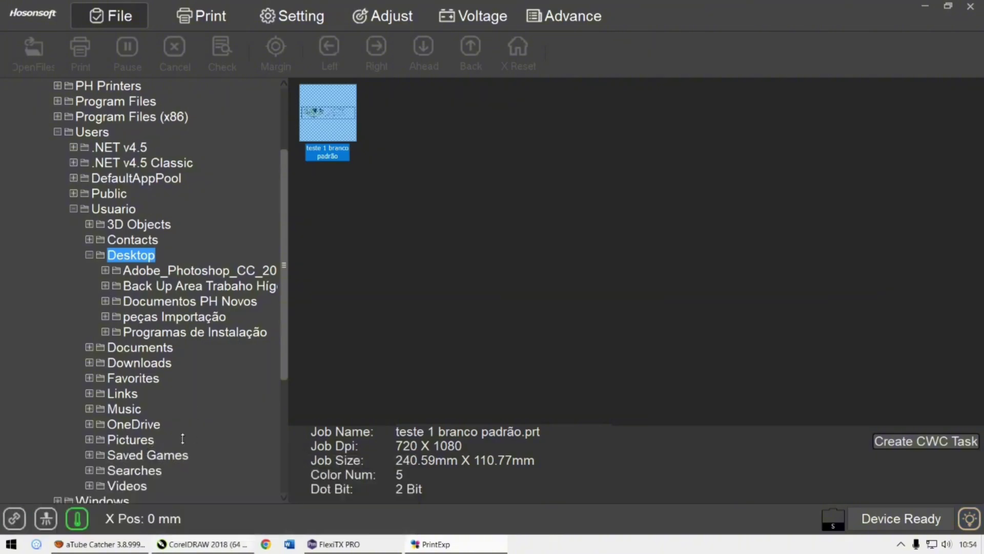
Switch to CorelDRAW and look over the objects of the trophy artwork in document Sem título-2.
key("alt+Tab")
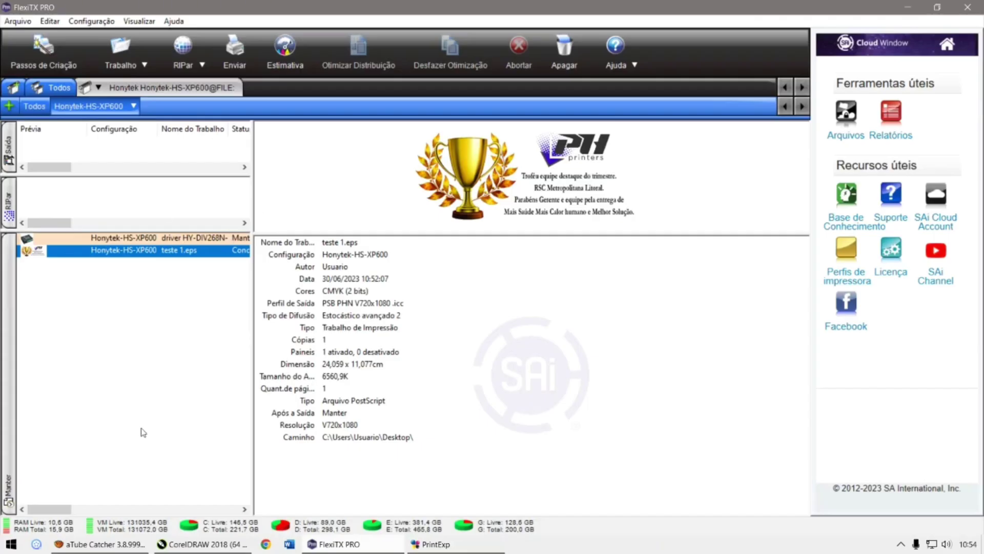
key("alt+Tab")
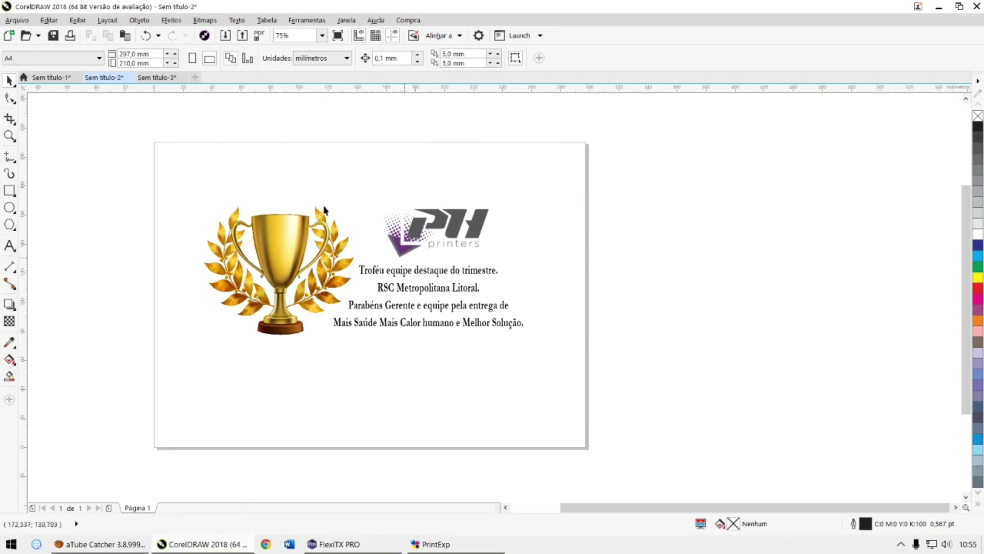
key("Tab")
key("Tab")
key("Tab")
key("Escape")
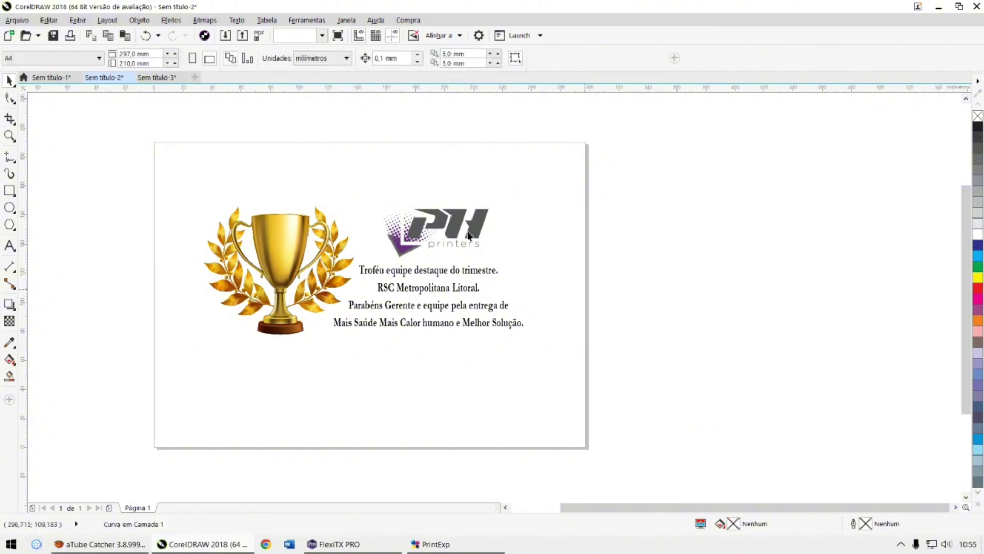
In document Sem título-3, move the driver photo onto the black rectangle to expose its white background.
key("ctrl+Tab")
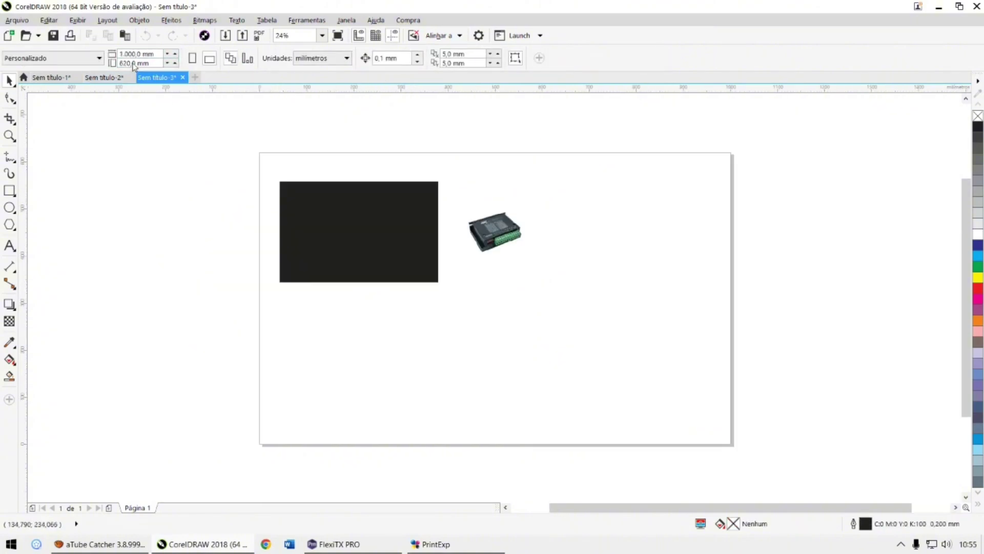
scroll(428, 213, "up", 2)
left_click_drag(433, 215, 175, 205)
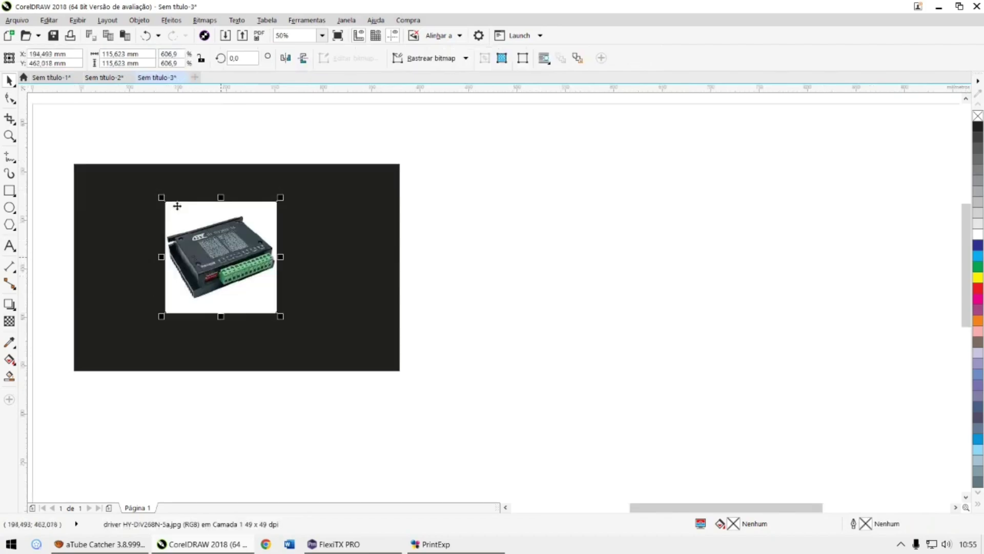
left_click(422, 213)
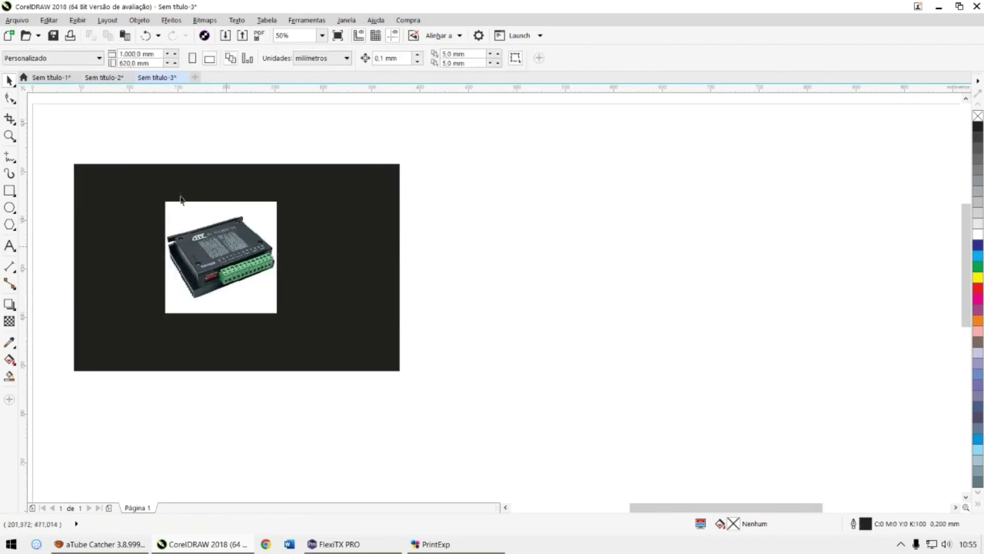
left_click(181, 202)
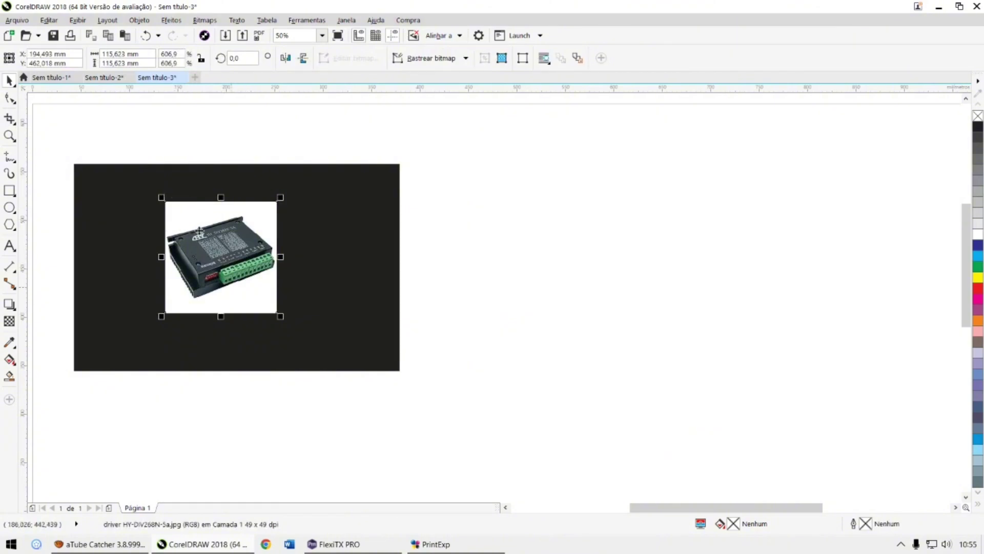
Switch to FlexiTX PRO and apply the "PHN 720x1080 12 PASS COM BRANCO" preset to the driver HY-DIV268N-5a.jpg job.
key("alt+Tab")
left_click(140, 238)
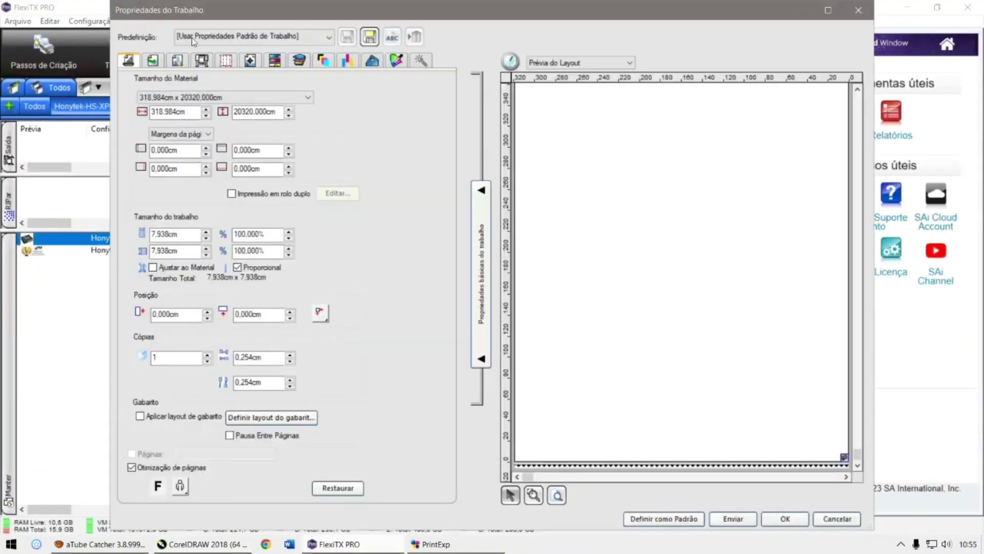
left_click(196, 37)
left_click(205, 89)
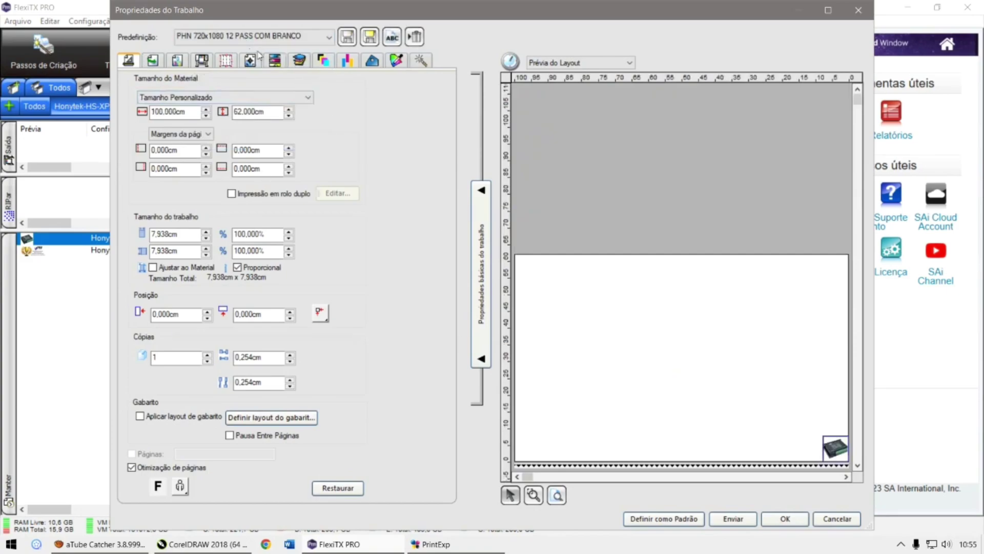
Examine the driver job's Spot_White output channel and its transparency and white settings, then close the job properties.
left_click(324, 60)
left_click(139, 82)
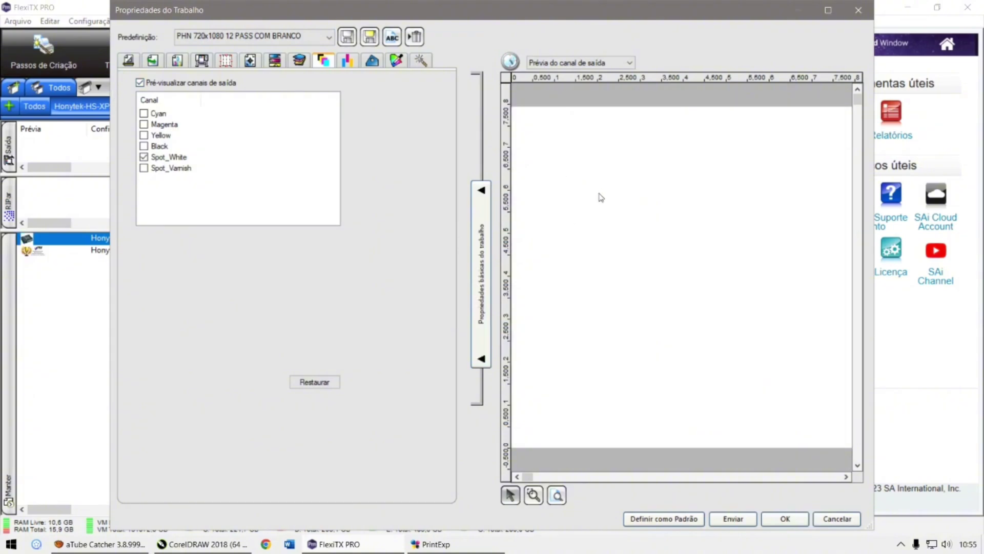
left_click(339, 55)
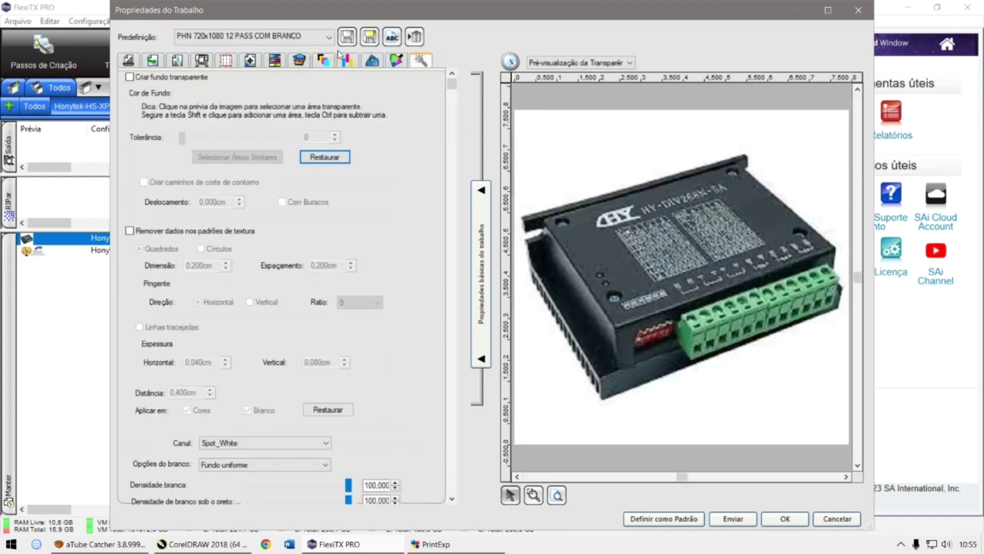
left_click(324, 60)
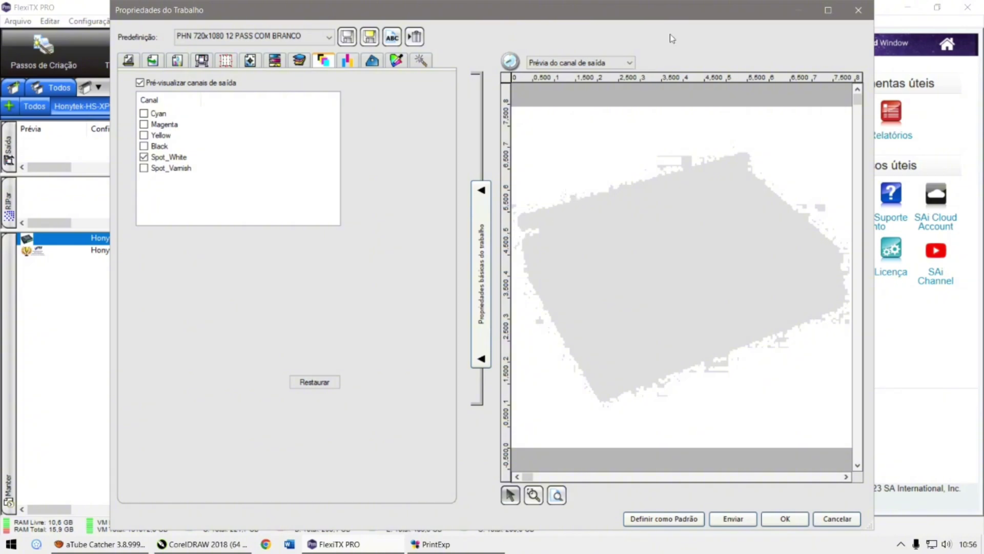
left_click(858, 10)
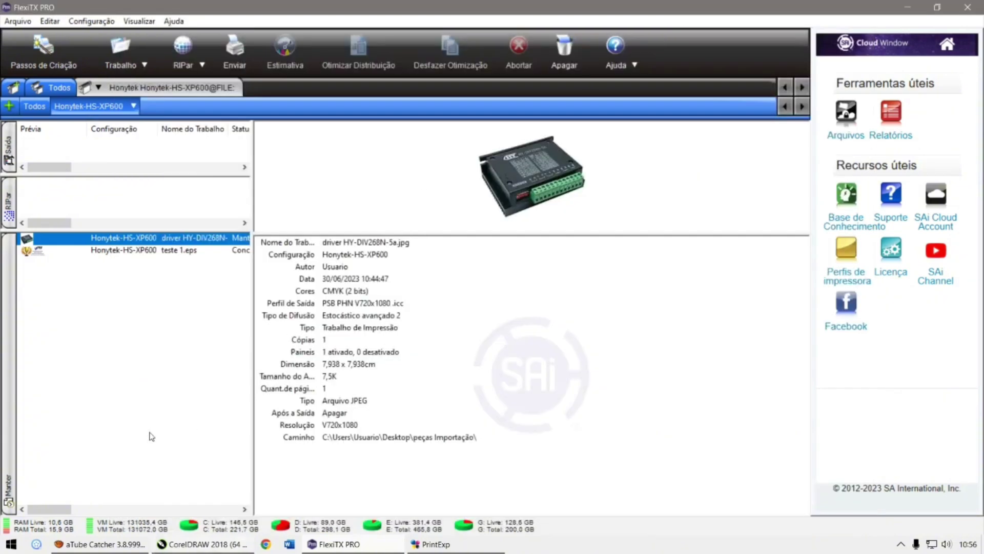
Switch to CorelDRAW and export the boat photo in Sem título-1 as an EPS file named "imagem teste" with the default export options.
mouse_move(196, 545)
left_click(69, 494)
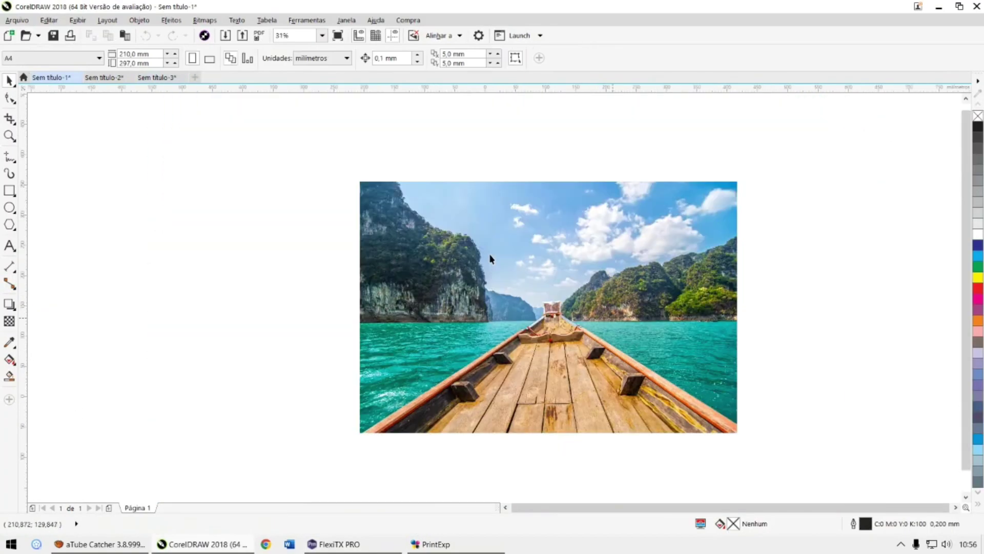
scroll(488, 258, "down", 2)
left_click(17, 21)
left_click(36, 218)
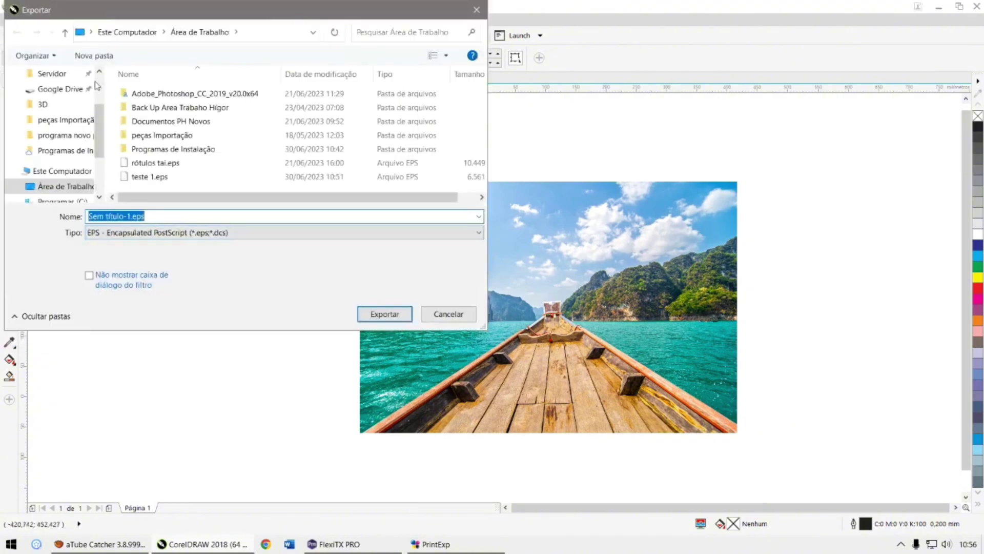
type("imagem teste")
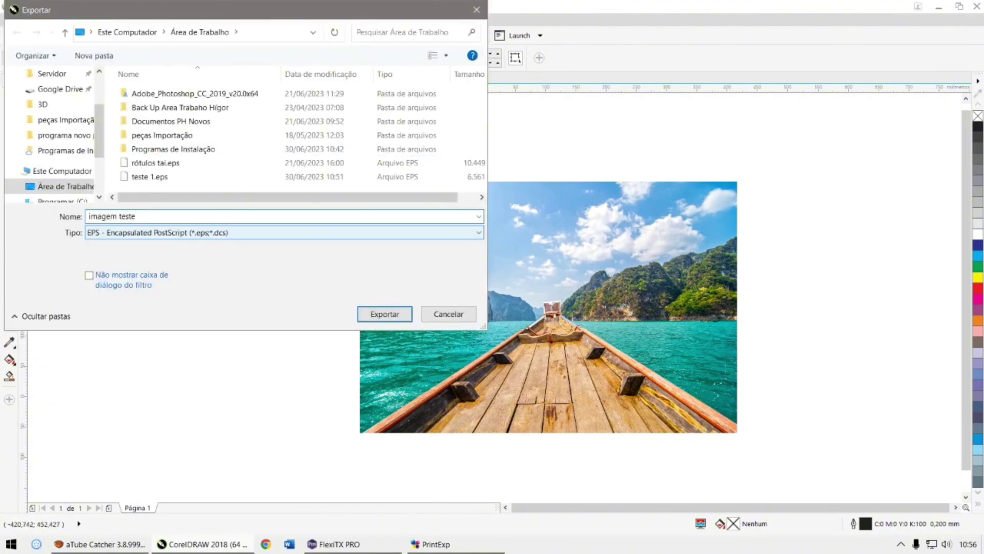
key("Return")
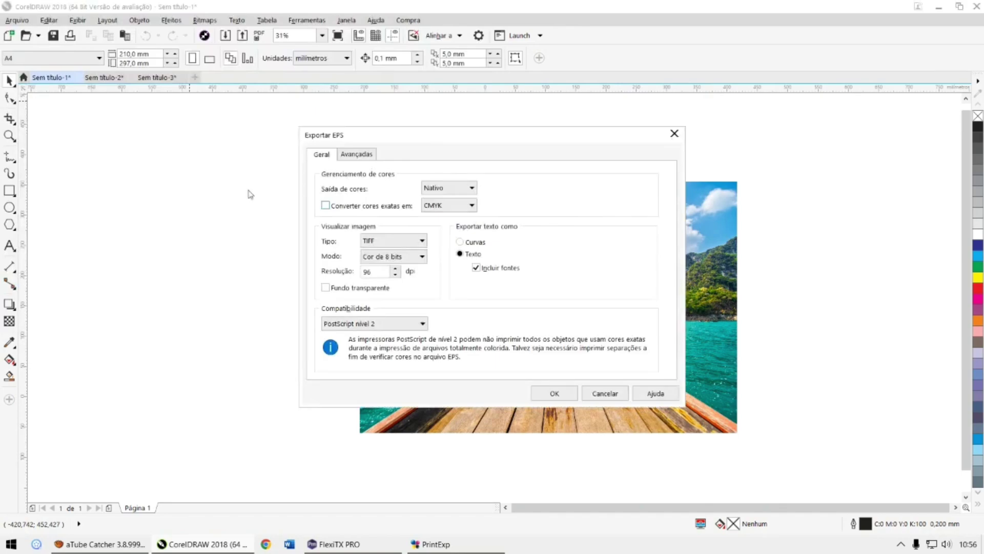
key("Return")
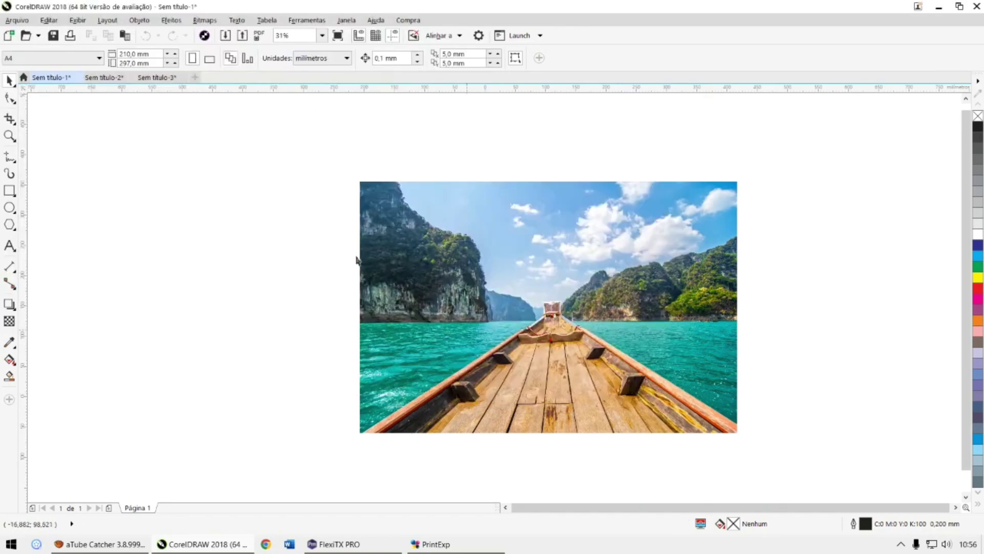
Switch to FlexiTX PRO and add "imagem teste.eps" from the desktop as a print job.
key("alt+Tab")
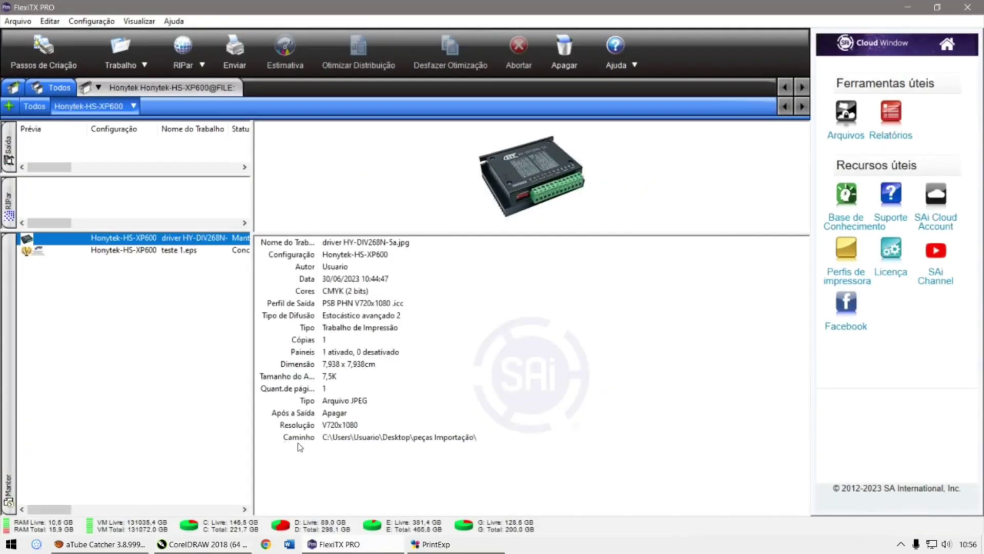
left_click(103, 66)
left_click(105, 80)
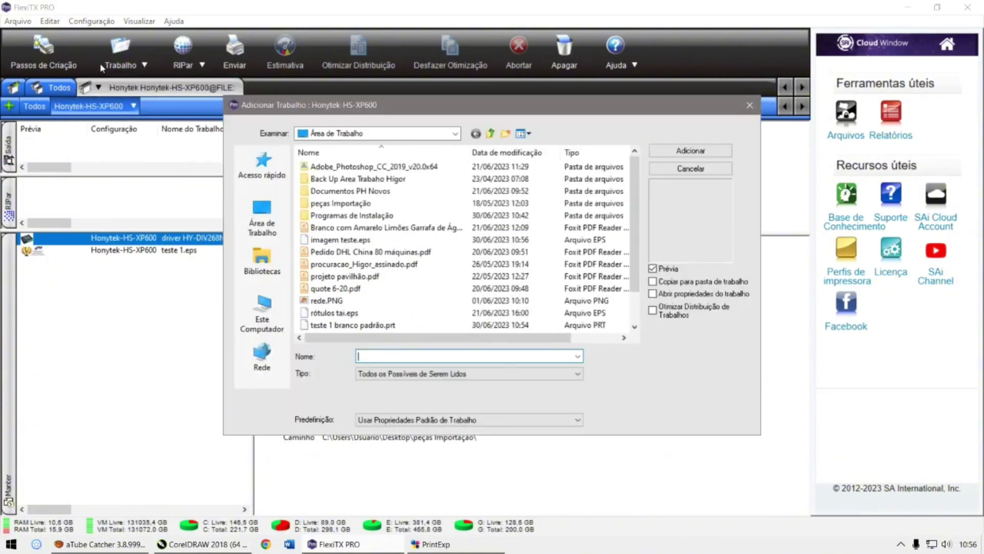
left_click(262, 215)
scroll(312, 245, "down", 5)
left_click(366, 160)
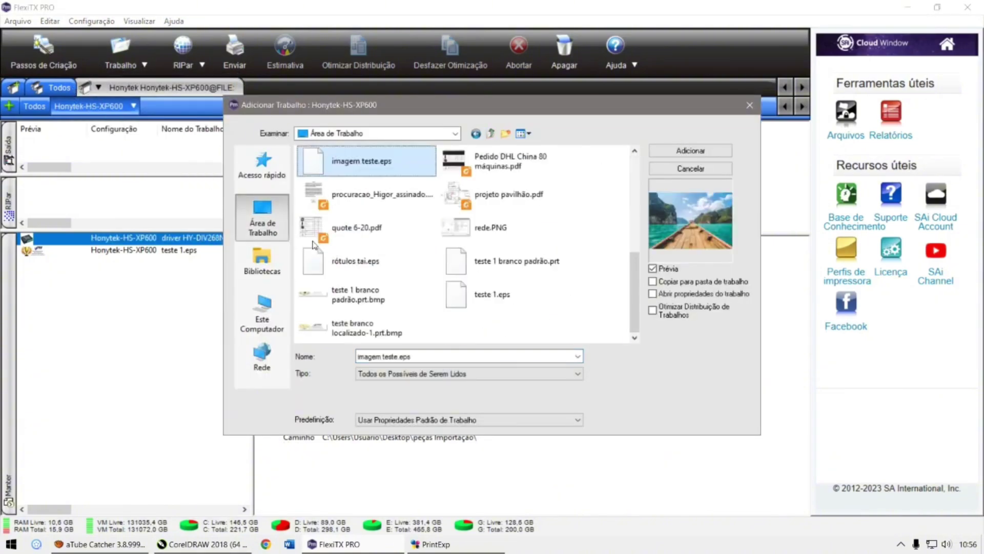
key("Return")
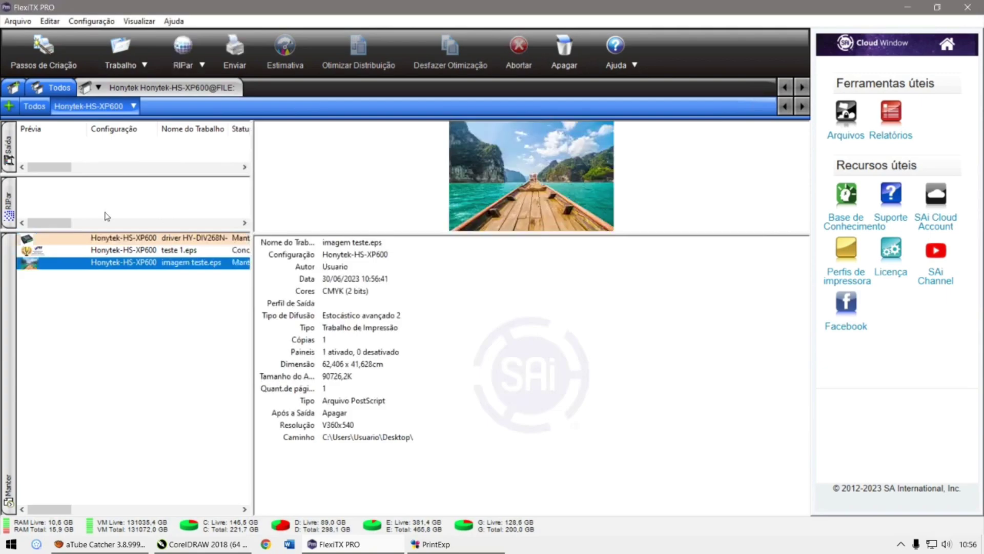
Apply the "PHN 720x1080 12 PASS COM BRANCO" preset to the imagem teste.eps job.
double_click(128, 262)
left_click(195, 36)
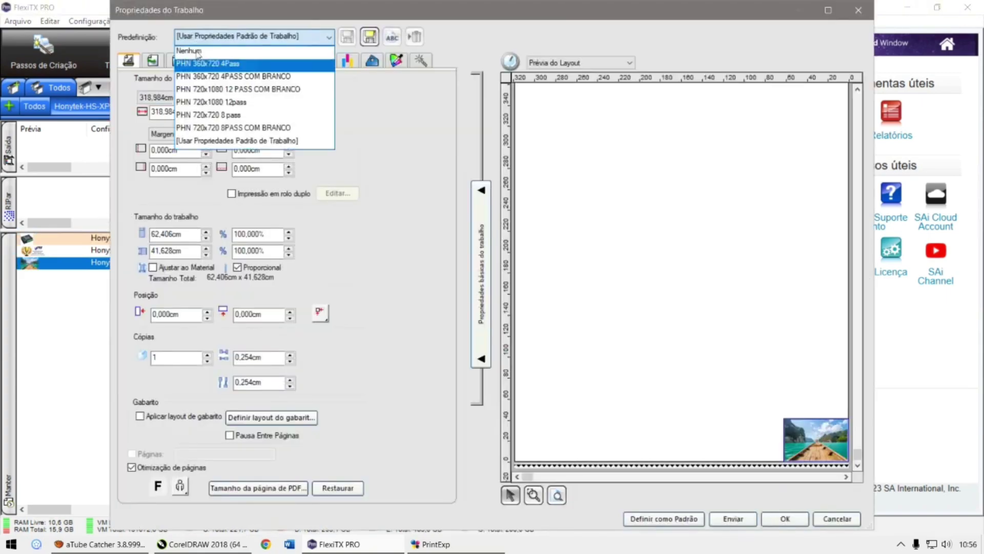
left_click(208, 87)
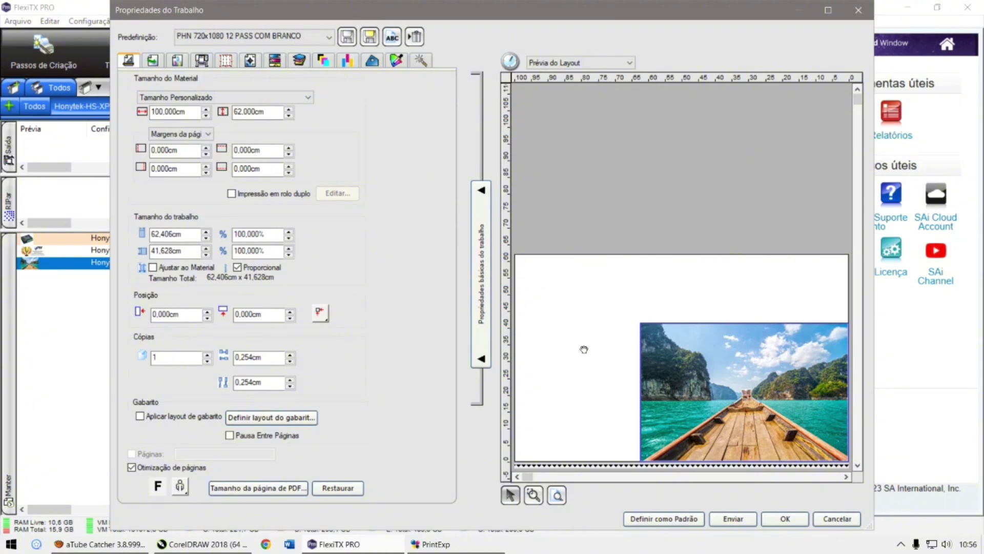
Preview the boat job's output channels with Cyan hidden, showing Spot_White and then adding Magenta.
left_click(262, 55)
left_click(140, 83)
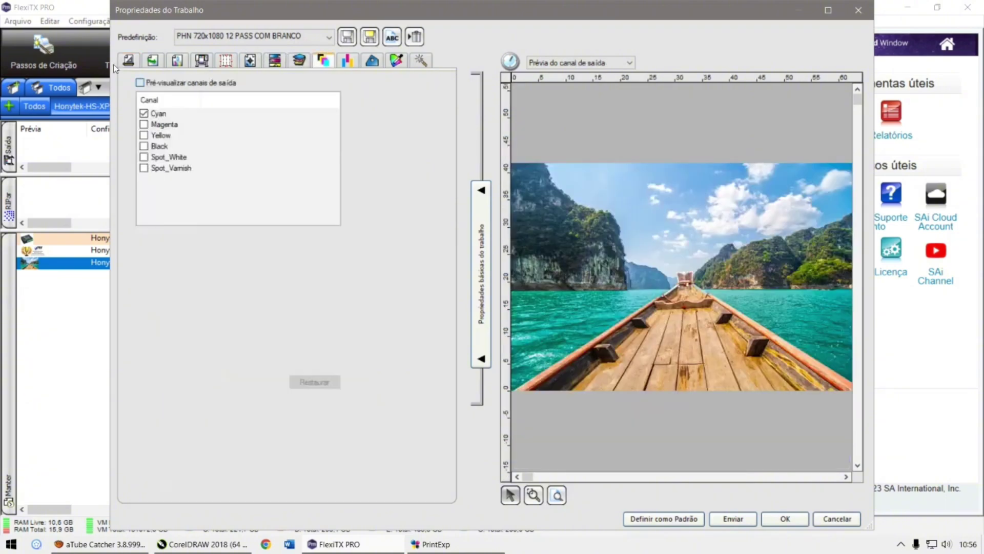
left_click(143, 113)
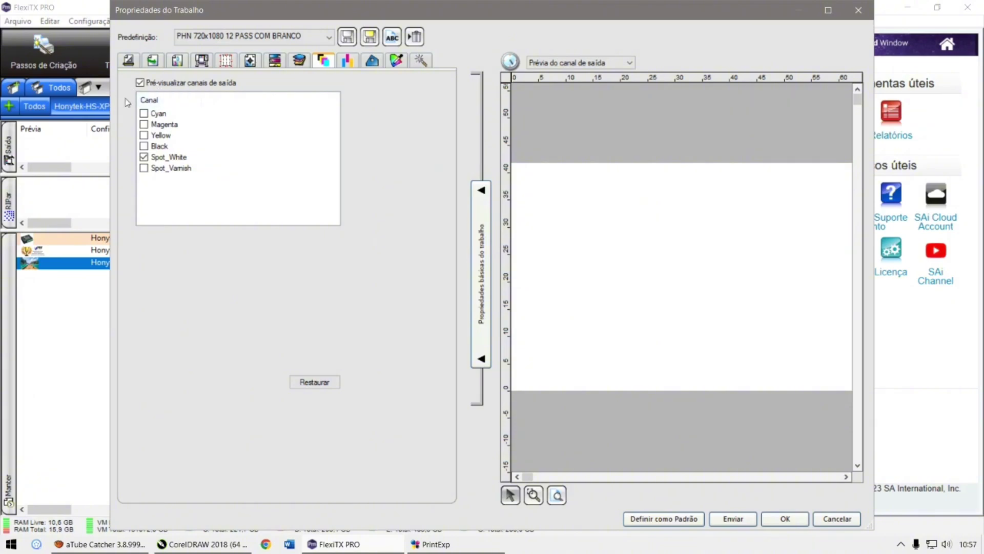
left_click(143, 124)
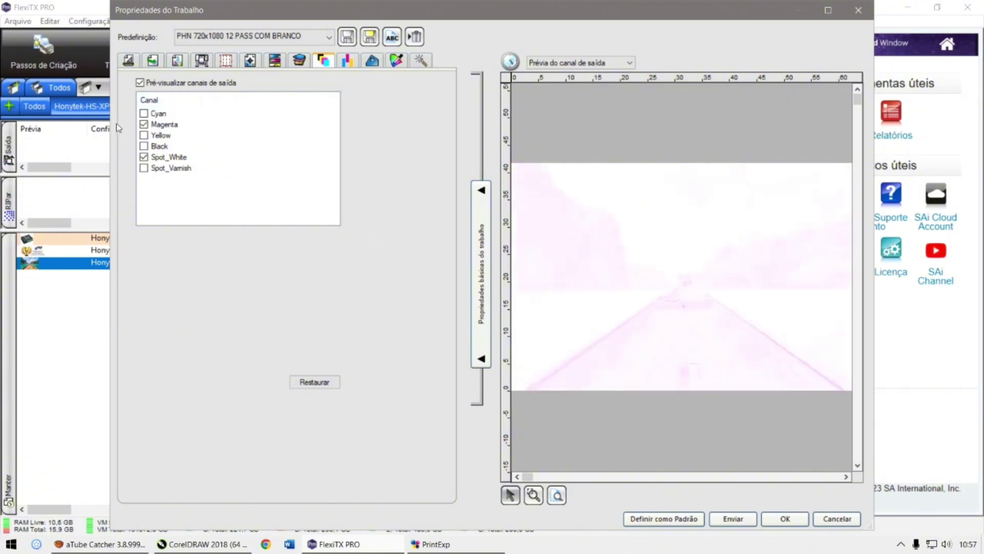
Hide Magenta in the boat job's output channel preview to examine Spot_White alone, and check the white generation settings.
left_click(143, 124)
left_click(143, 157)
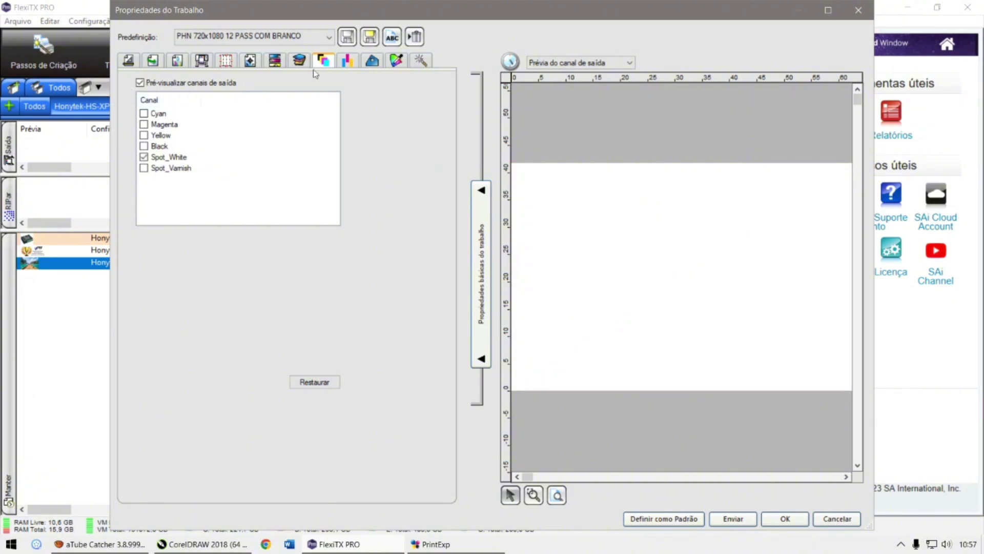
left_click(421, 60)
left_click(323, 60)
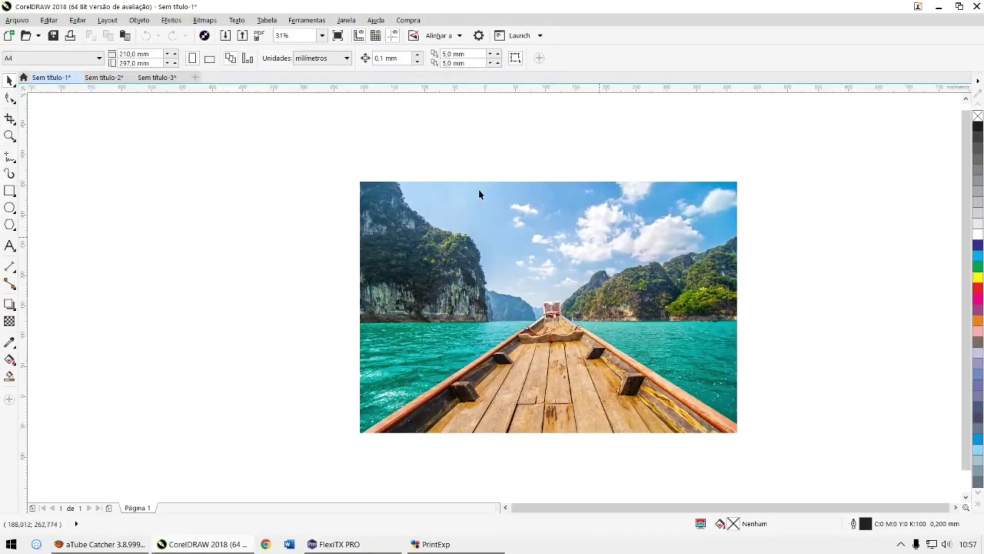
Examine the clouds of the boat photo in CorelDRAW against the Spot_White preview in FlexiTX PRO, and close the job properties.
scroll(479, 189, "up", 2)
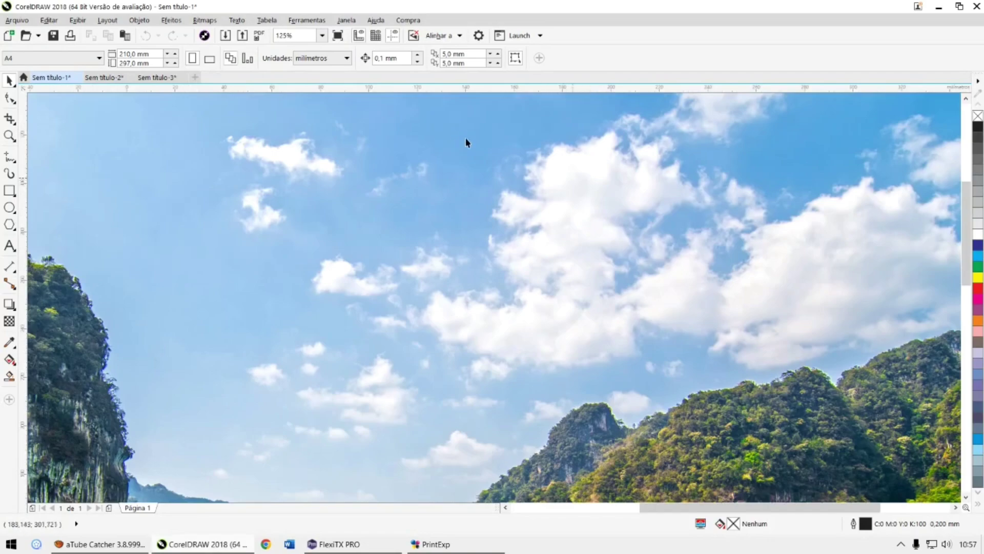
scroll(464, 201, "down", 2)
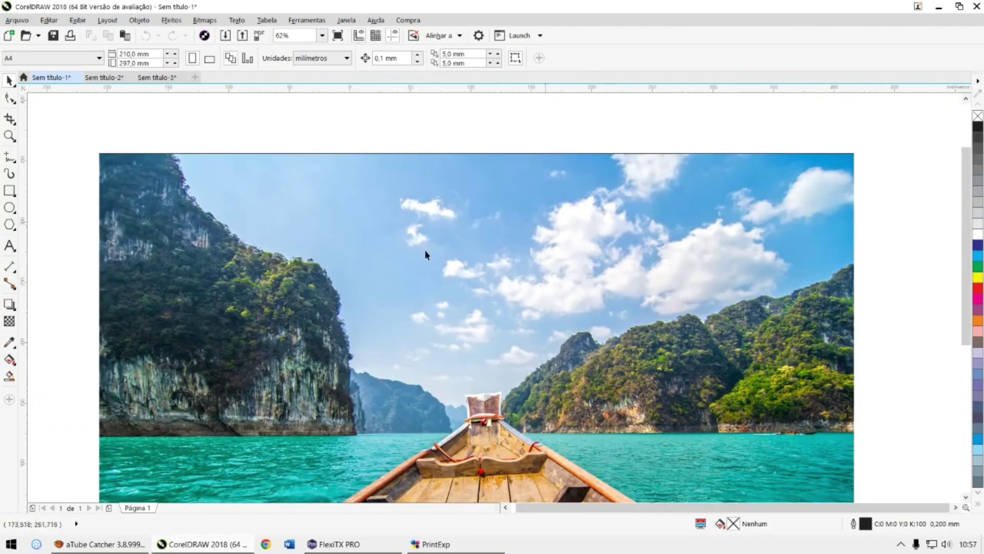
left_click(339, 544)
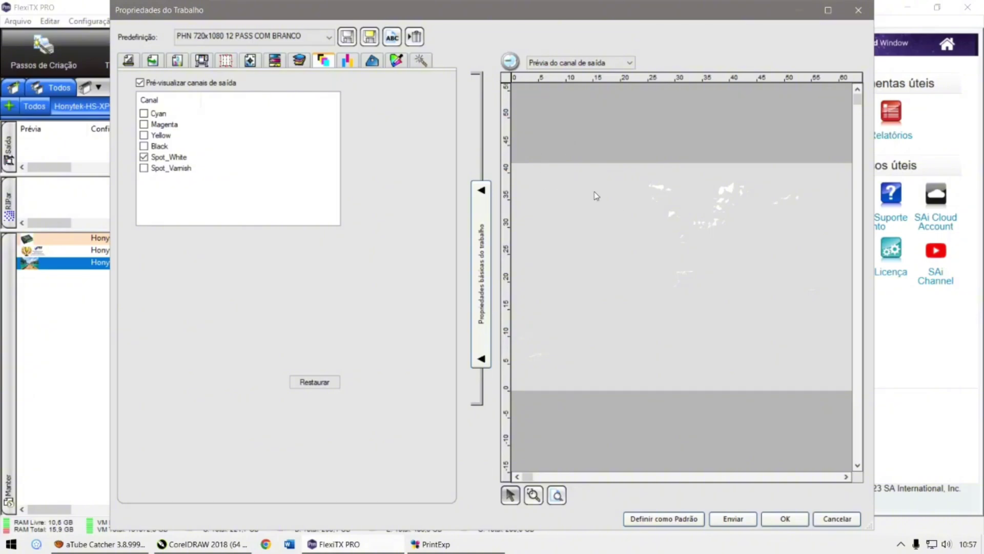
left_click(858, 10)
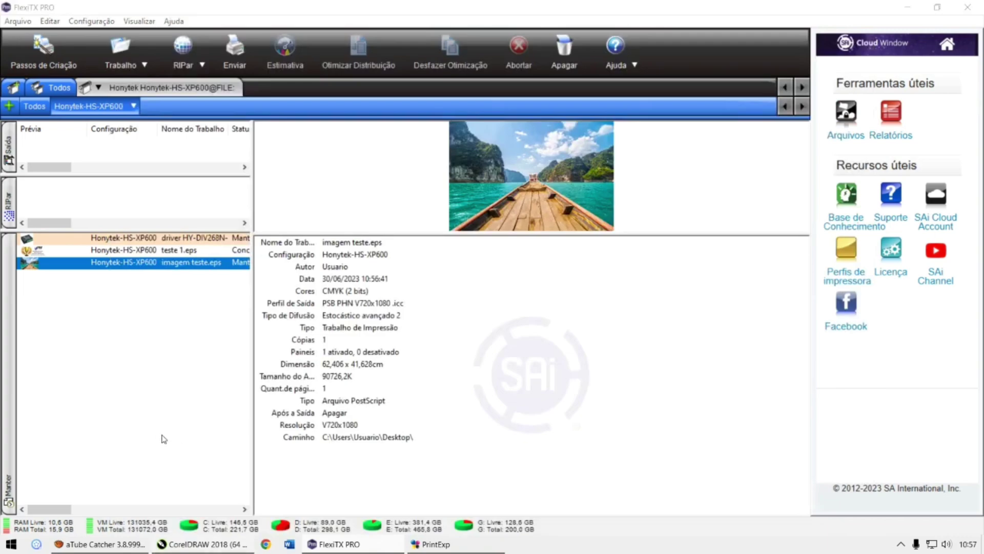
Switch to CorelDRAW and draw a black-filled rectangle over the whole boat photo, about 624 x 416 mm.
key("alt+Tab")
scroll(333, 296, "down", 1)
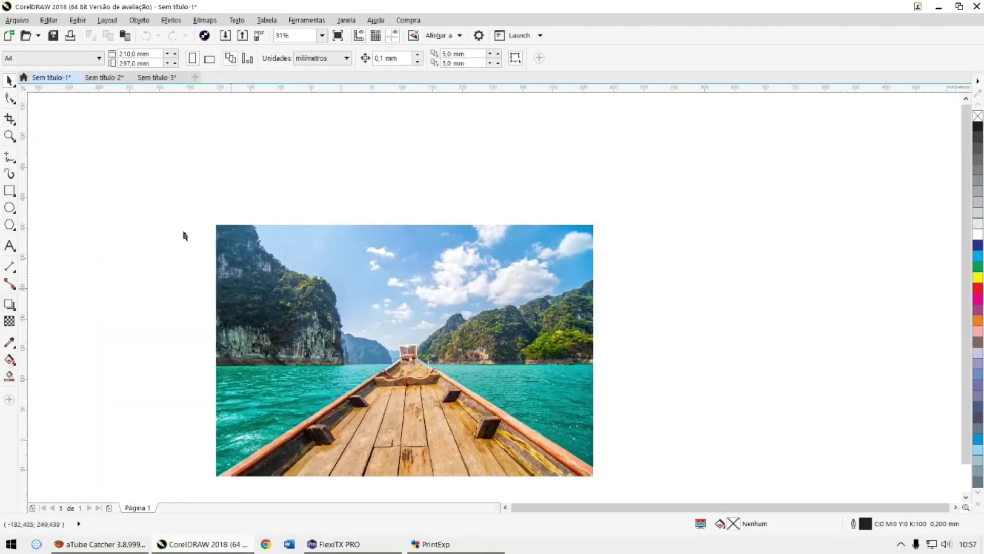
left_click(10, 190)
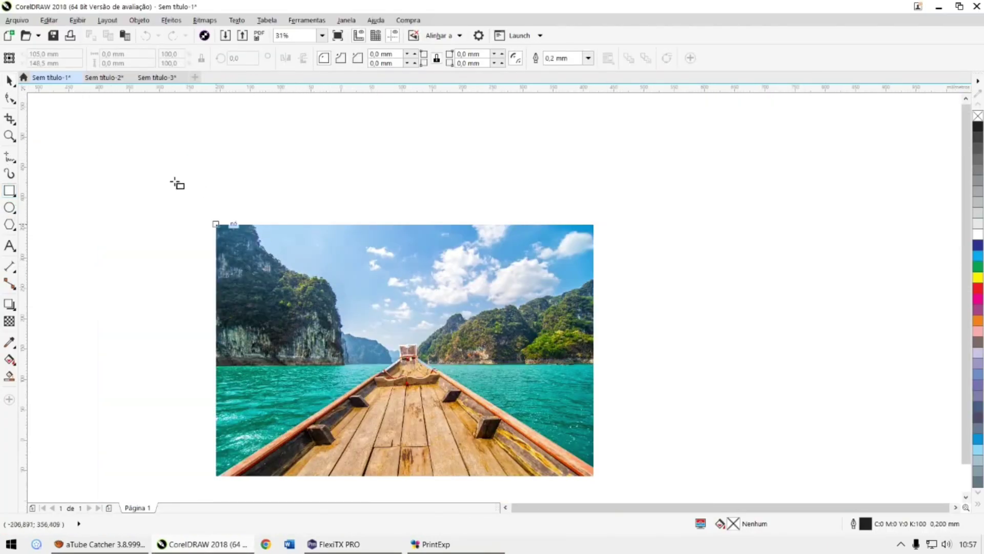
left_click_drag(216, 224, 585, 471)
left_click_drag(470, 378, 477, 381)
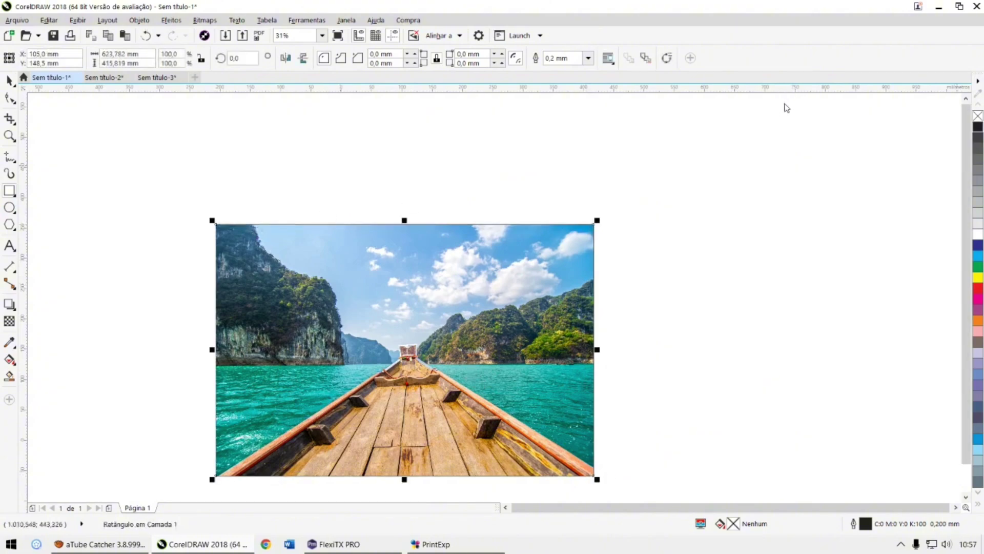
left_click(977, 127)
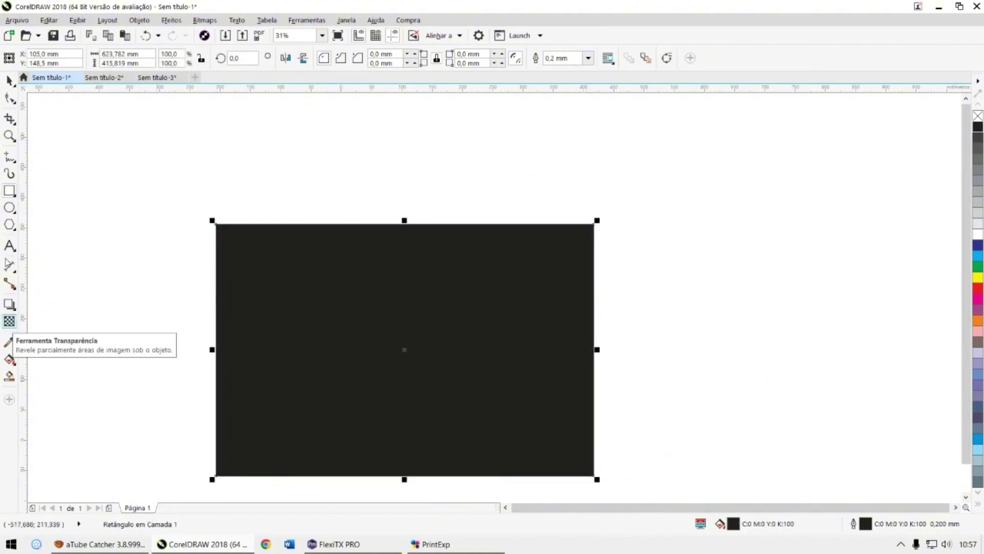
Apply a uniform transparency of 98 to the black rectangle over the boat photo.
left_click(9, 321)
left_click(25, 58)
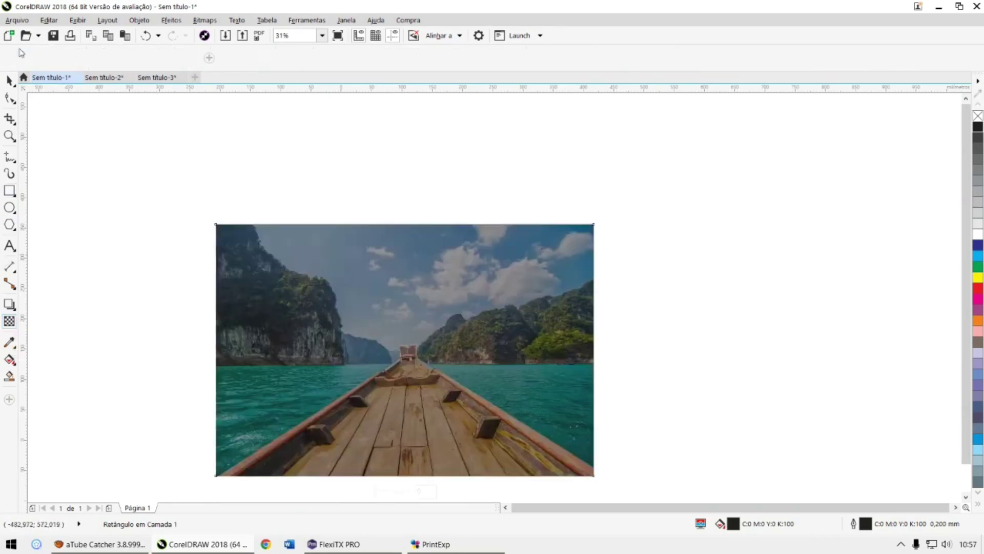
left_click_drag(268, 58, 189, 52)
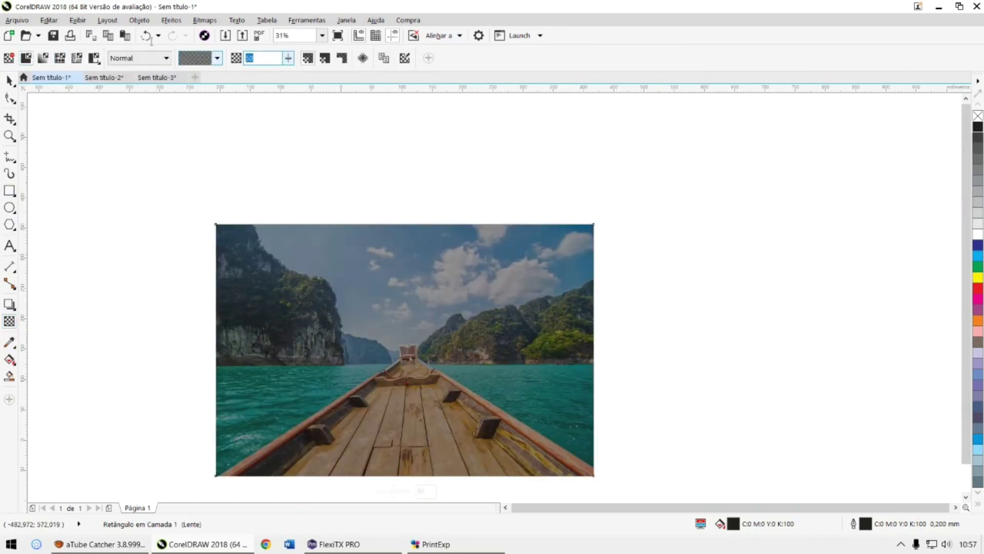
key("Return")
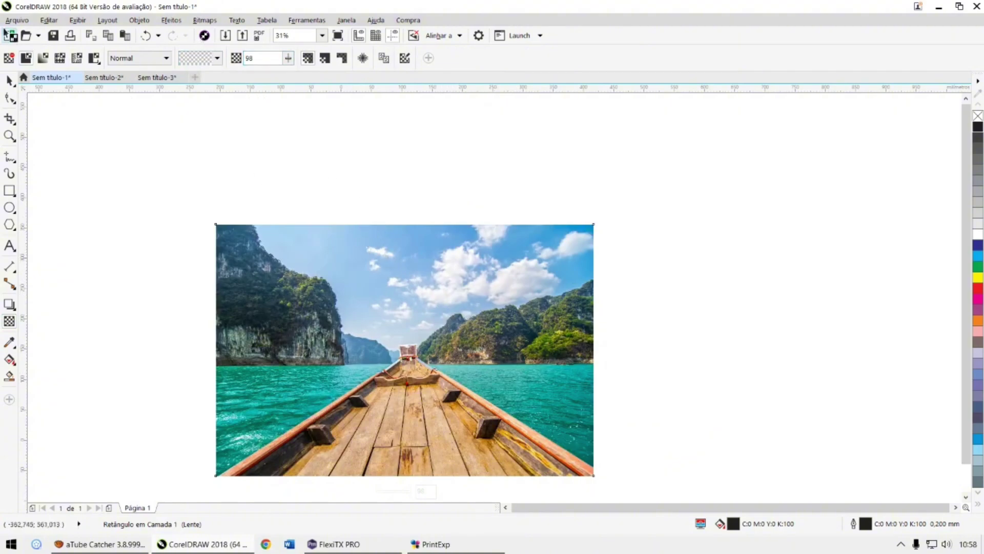
Select the photo with its overlay rectangle and export it as an EPS file named "imagem 2" with the default export options.
left_click(10, 80)
left_click(116, 140)
left_click_drag(147, 174, 618, 461)
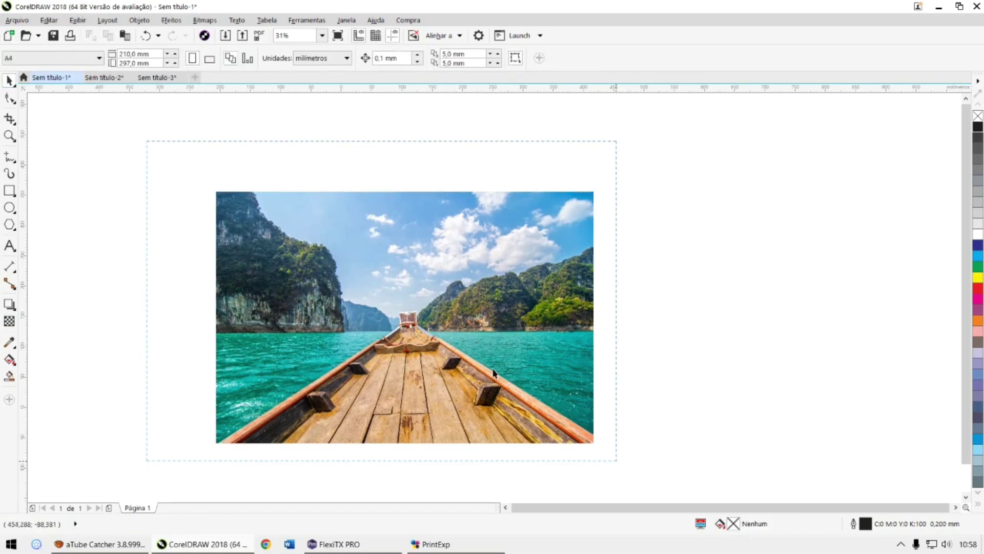
left_click(13, 20)
left_click(35, 217)
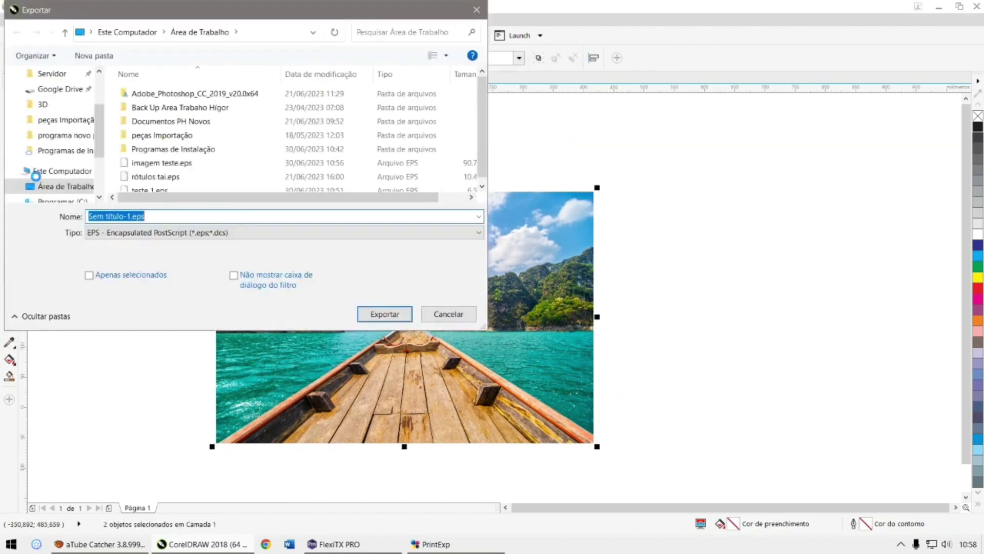
type("imagem 2")
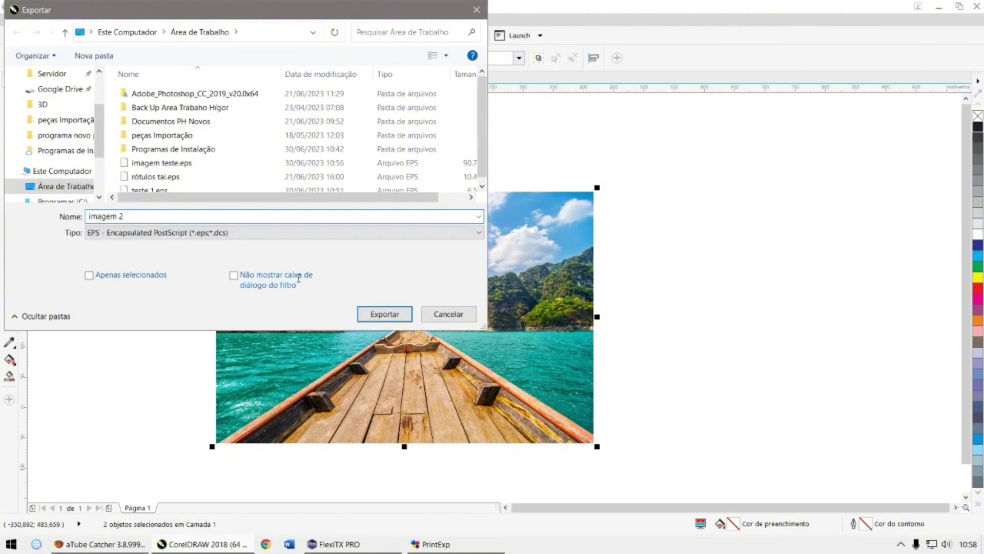
key("Return")
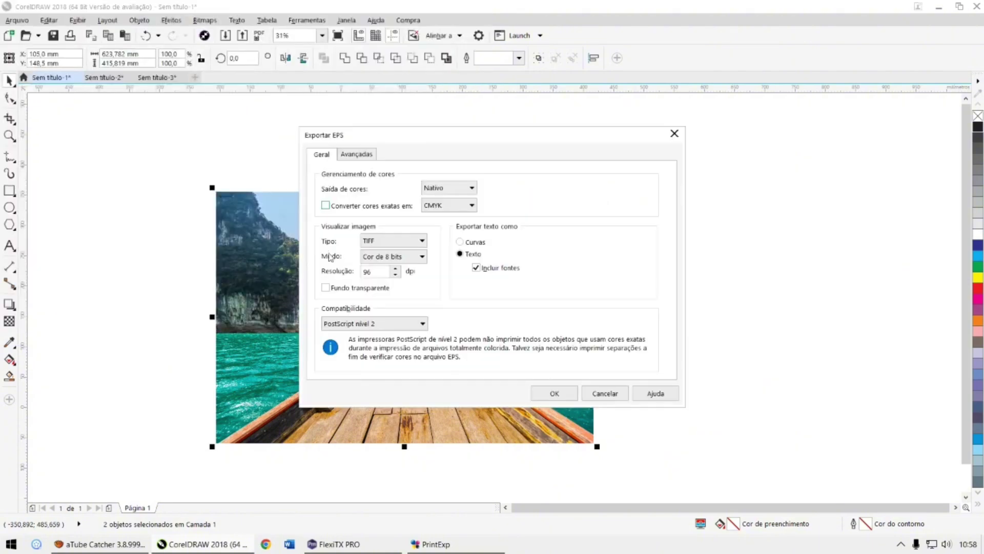
key("Return")
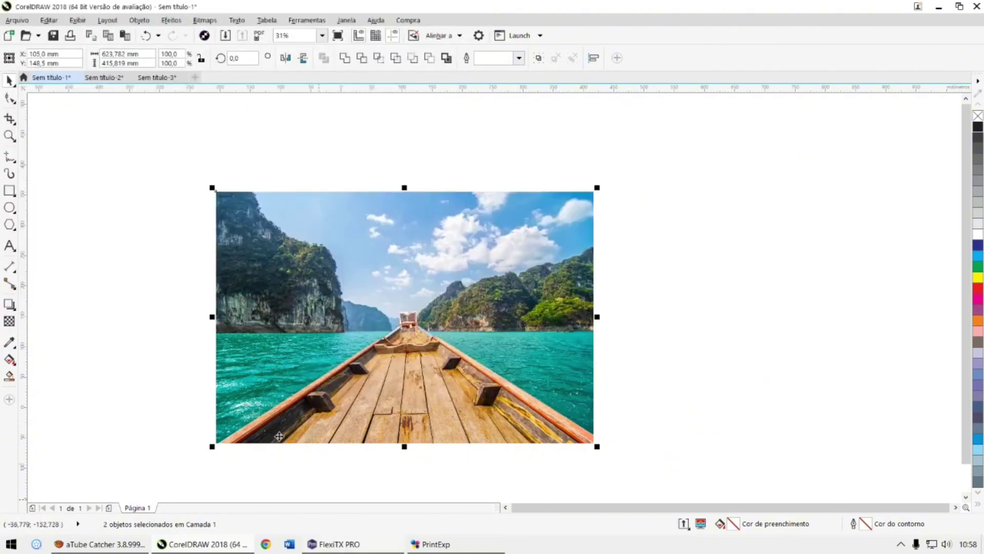
Switch to FlexiTX PRO, add "imagem 2.eps" from the desktop as a print job and apply the "PHN 720x1080 12 PASS COM BRANCO" preset.
key("alt+Tab")
left_click(123, 57)
left_click(103, 81)
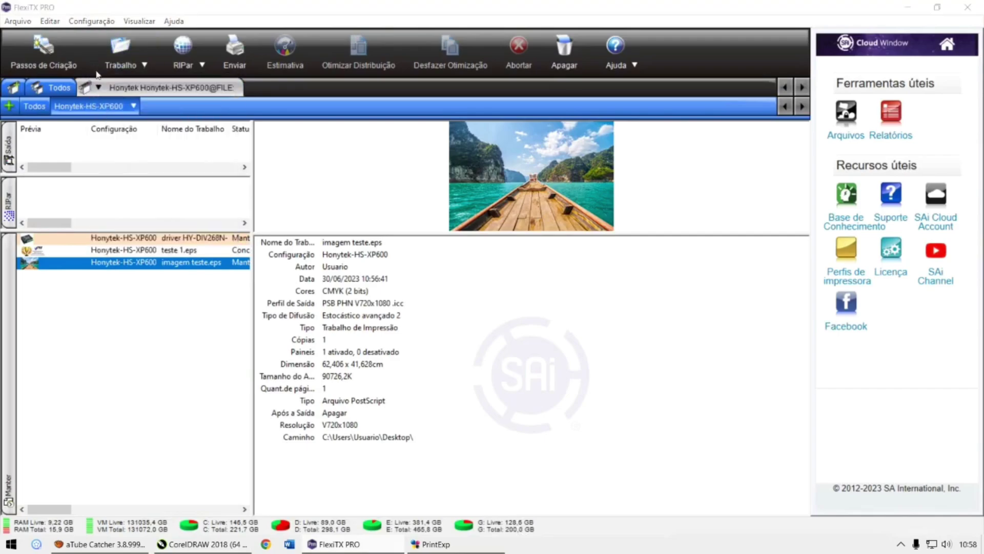
left_click(333, 252)
key("Up")
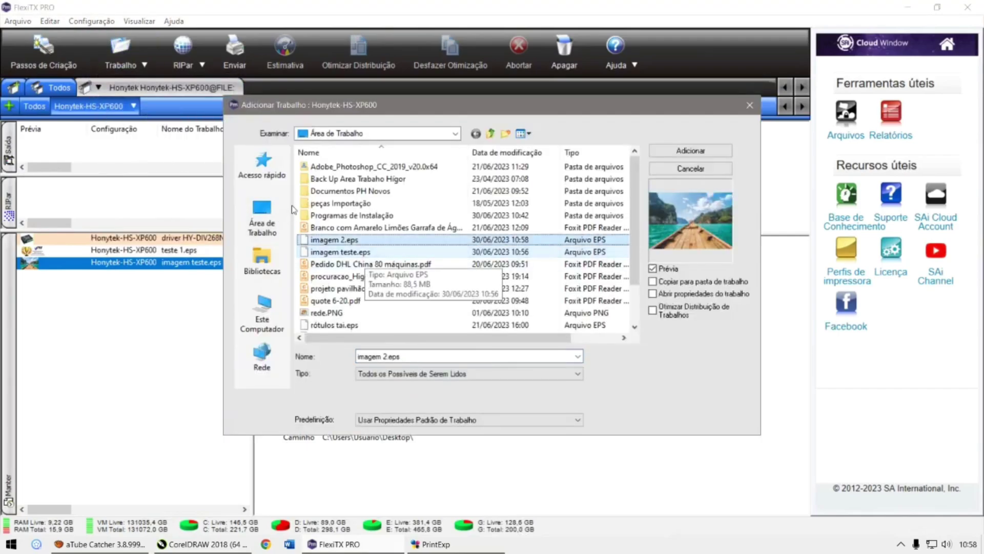
left_click(690, 151)
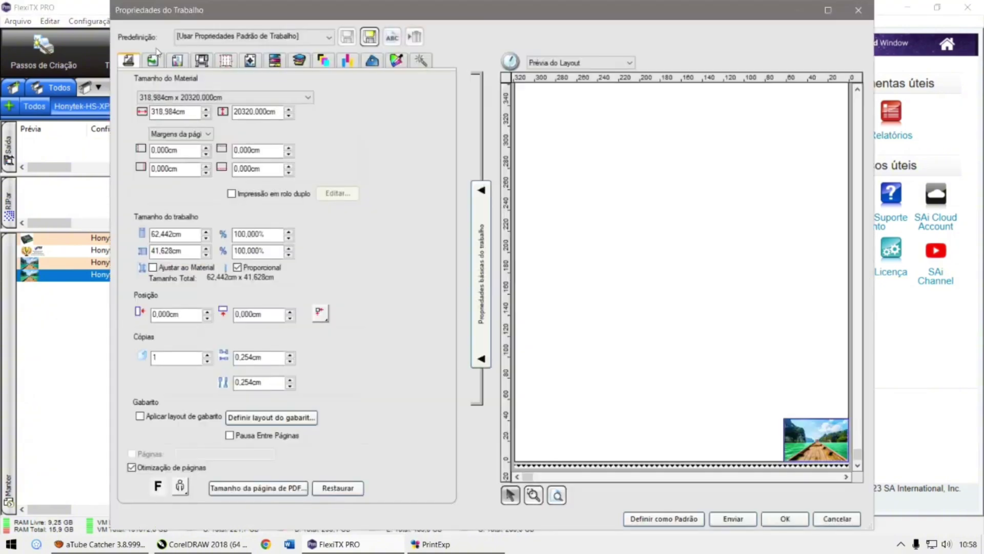
left_click(198, 37)
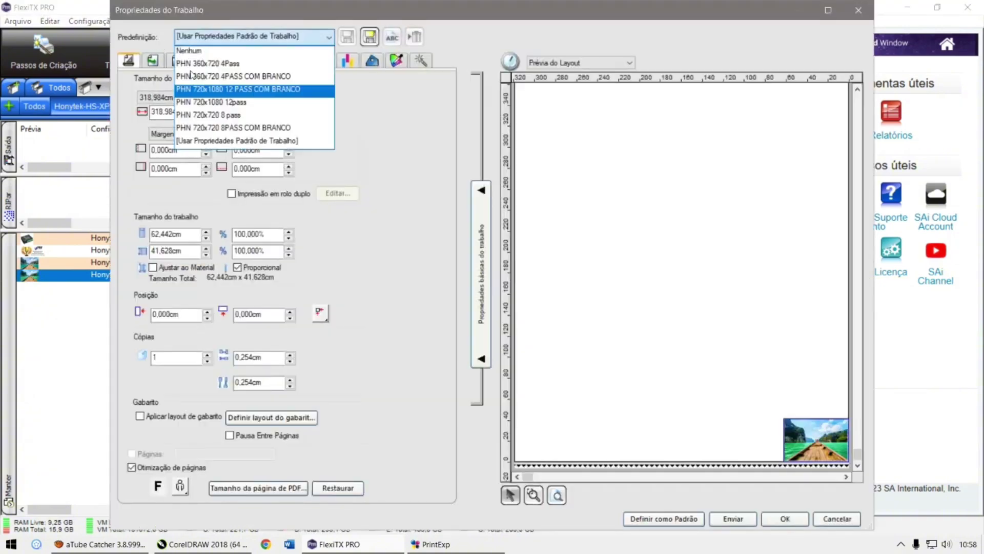
left_click(208, 89)
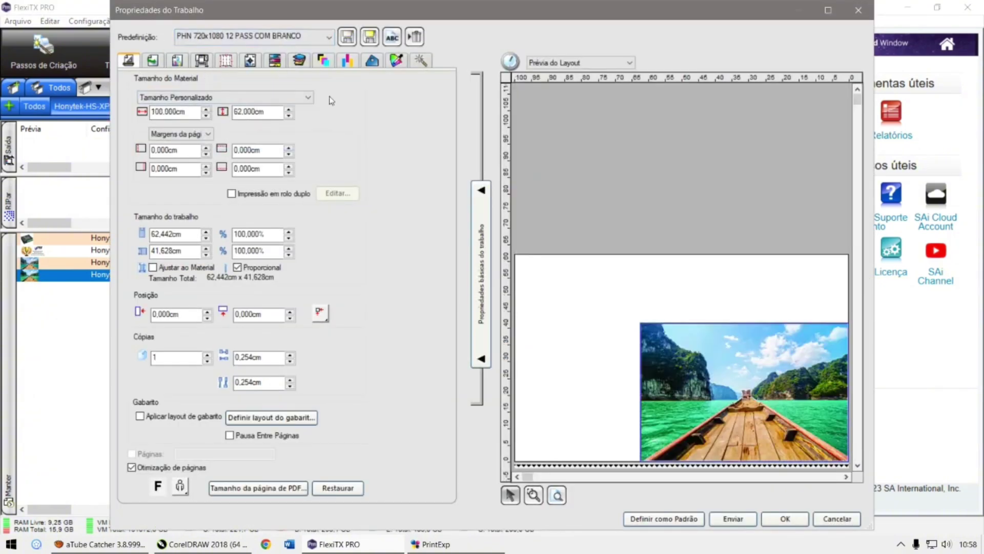
Preview only the Spot_White output channel of the imagem 2.eps job and send the job, saving it as "imagem 2.prt" on the desktop.
left_click(421, 60)
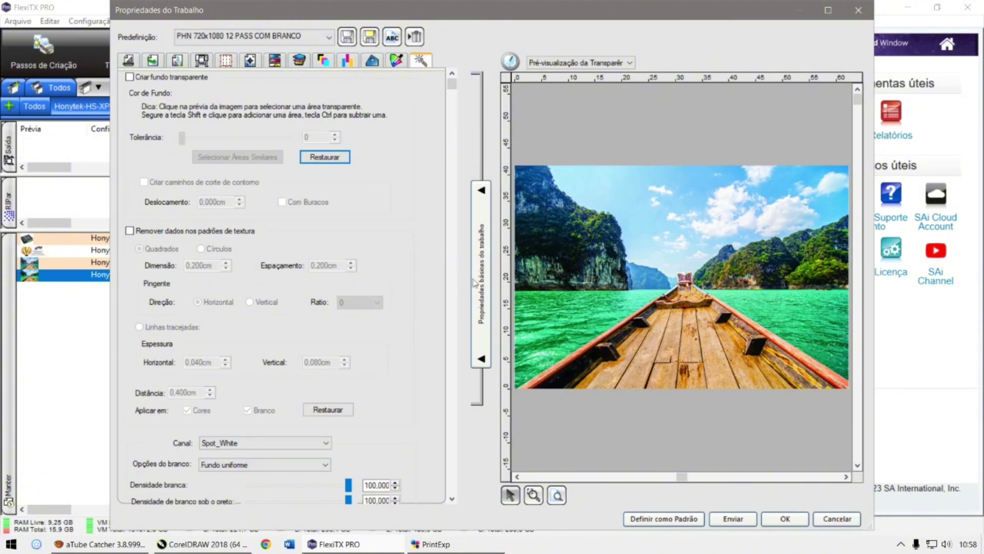
left_click(322, 61)
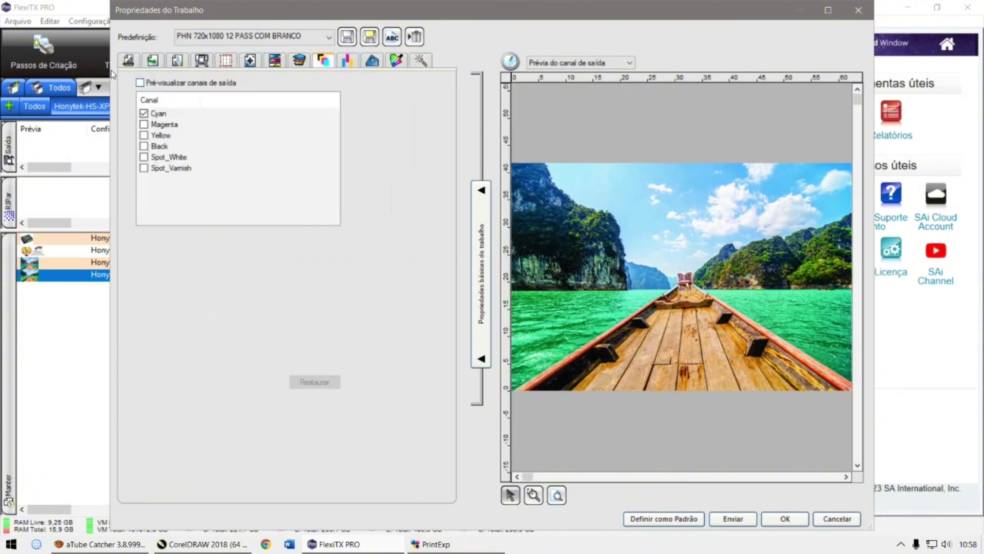
left_click(140, 82)
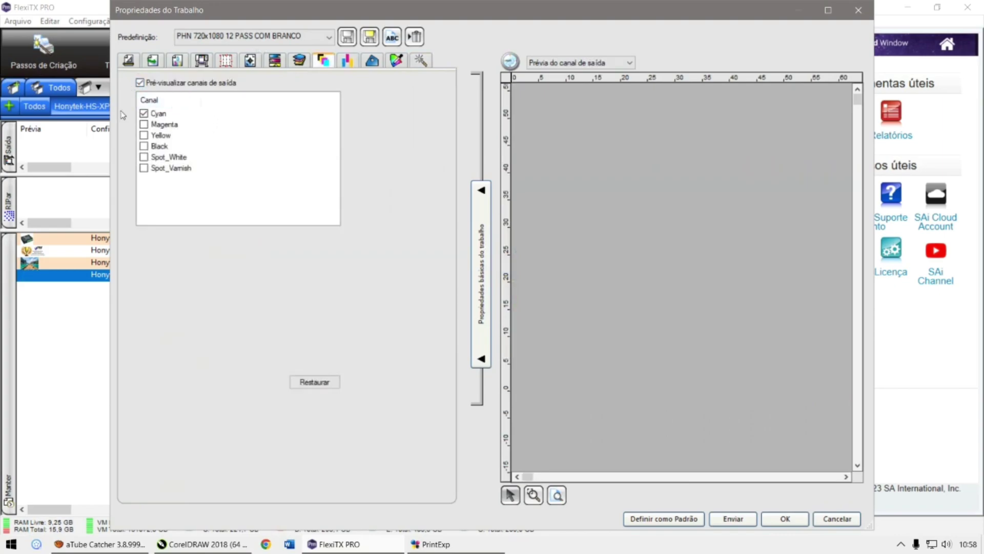
left_click(144, 157)
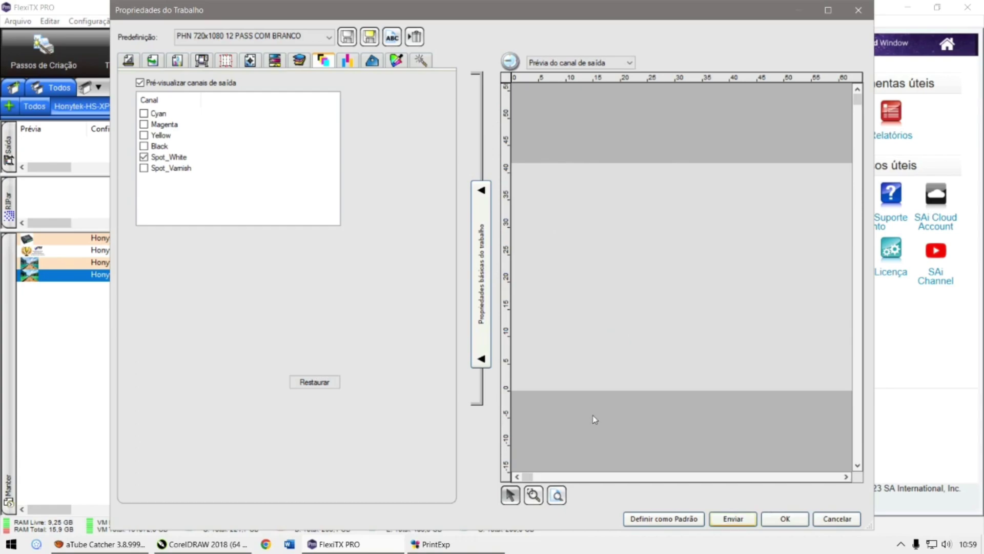
key("Return")
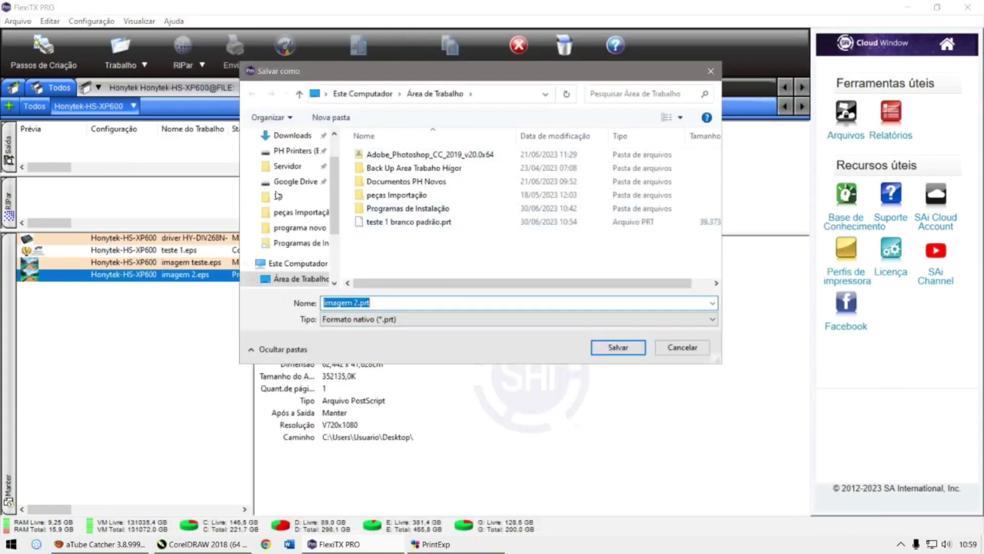
key("Return")
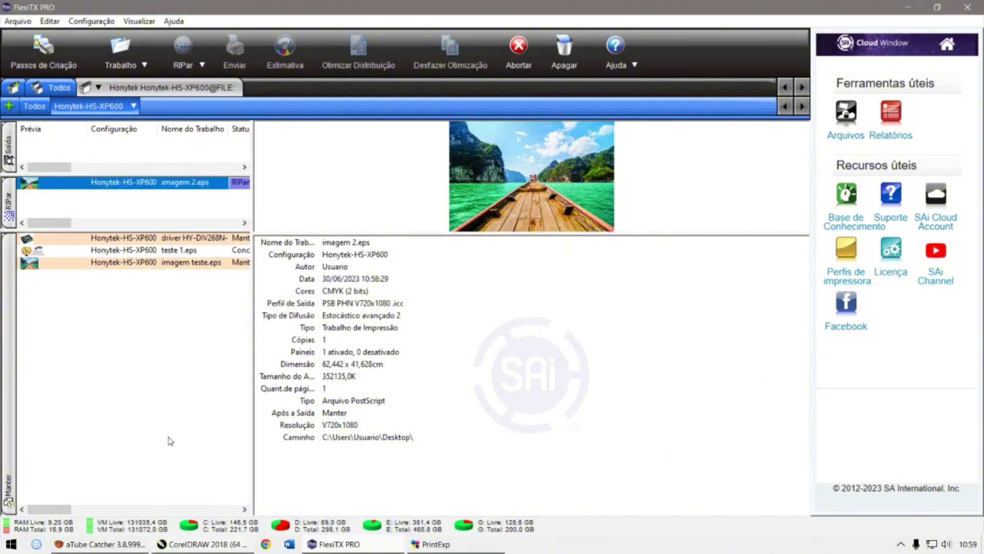
Switch to CorelDRAW and fill the trophy text block in Sem título-2 with white.
left_click(202, 544)
left_click(149, 77)
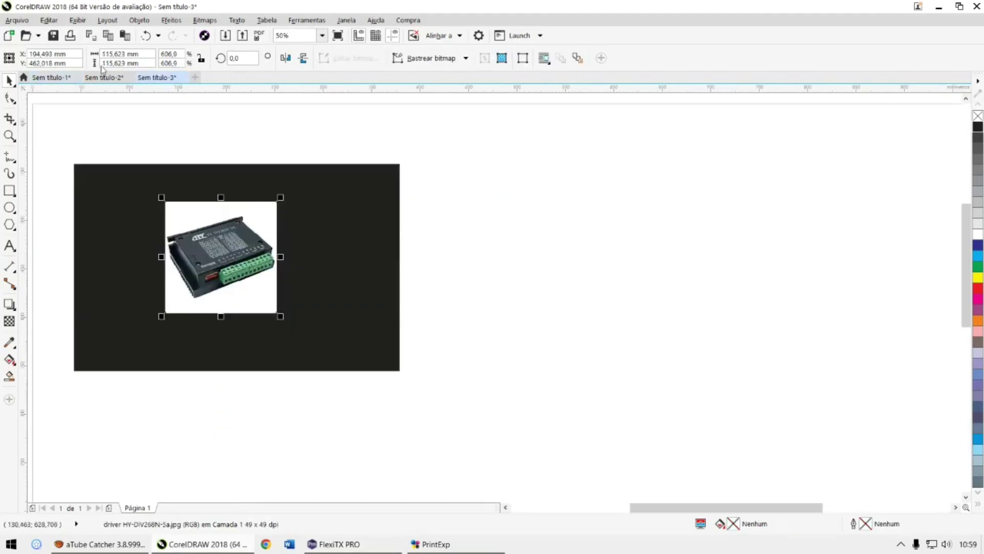
left_click(104, 77)
left_click(432, 303)
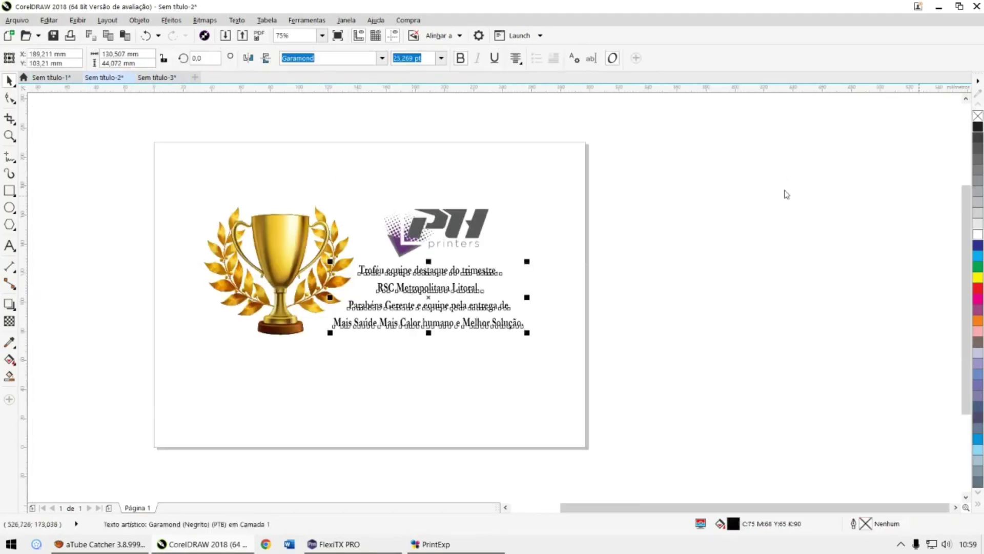
left_click(978, 234)
left_click(567, 260)
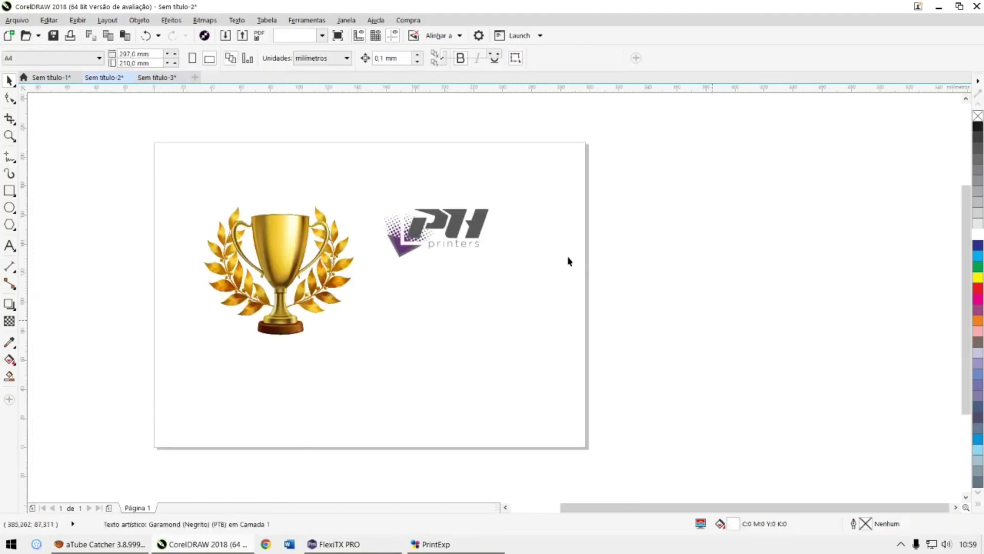
Set the black (K) component of the trophy text block's fill to 2 and inspect the faint lettering up close.
left_click(354, 243)
key("Escape")
left_click_drag(605, 238, 287, 359)
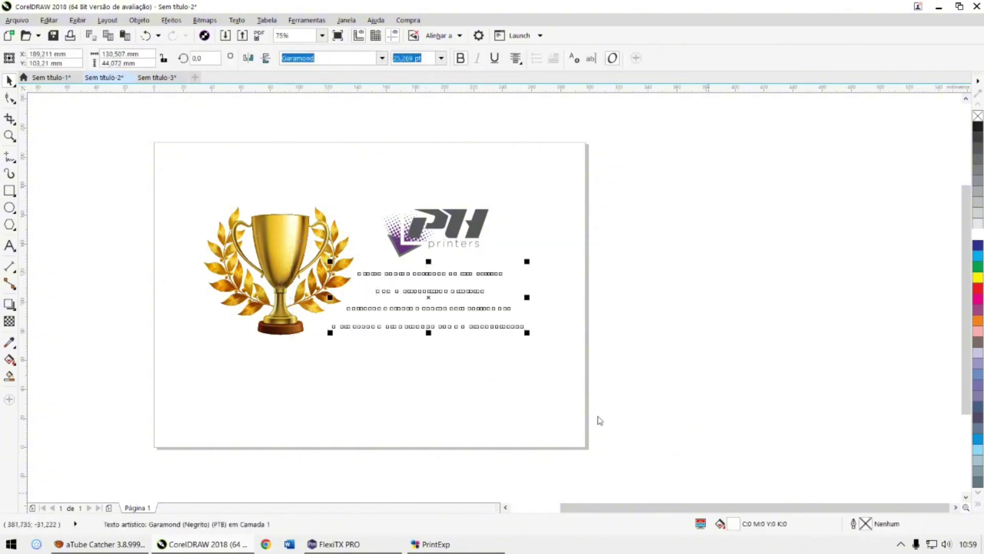
key("shift+F11")
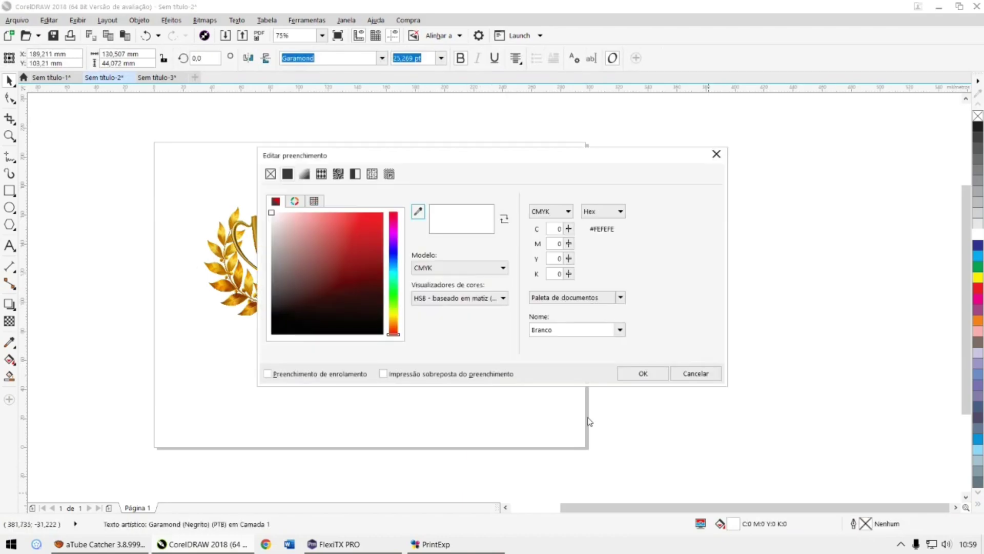
key("Tab")
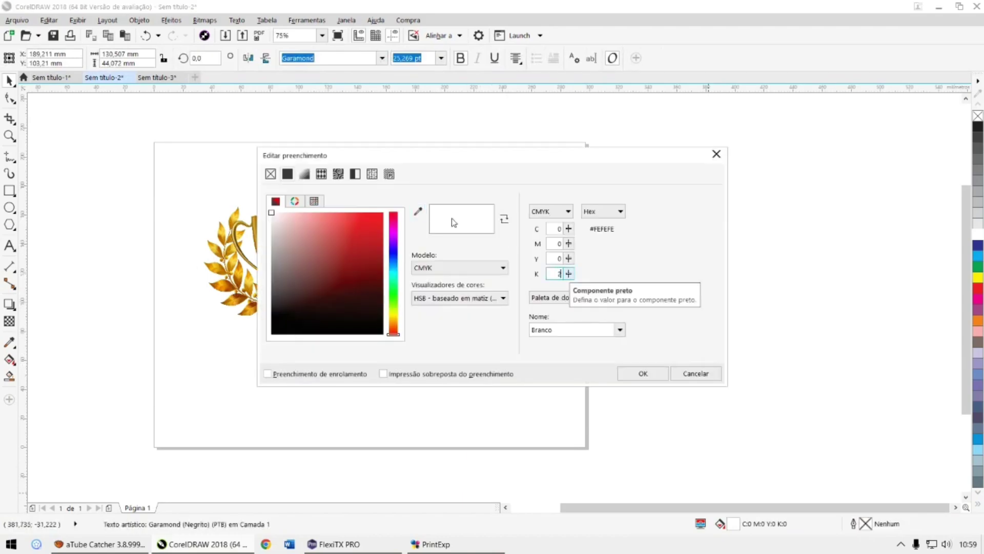
key("Return")
left_click(497, 262)
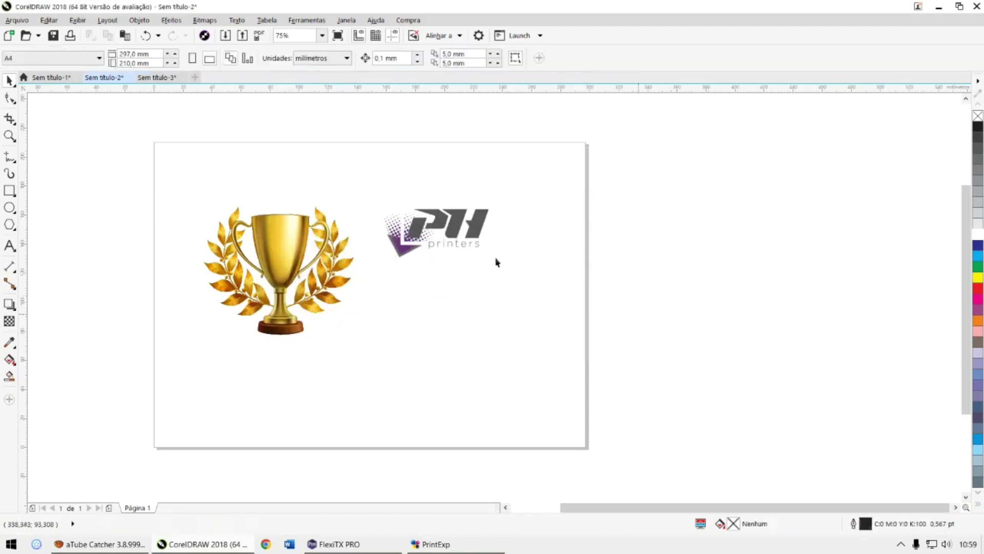
scroll(367, 222, "up", 10)
scroll(393, 169, "down", 6)
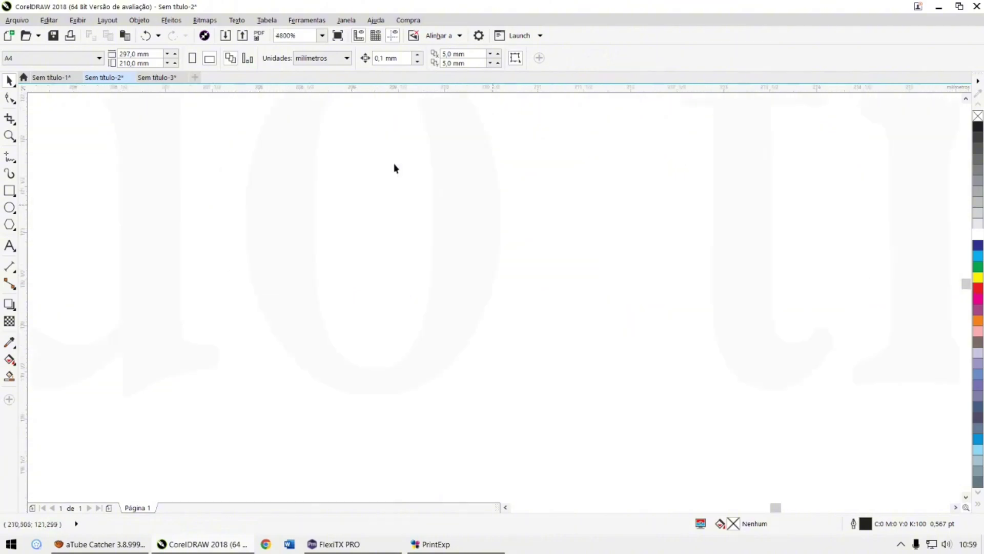
scroll(439, 185, "down", 4)
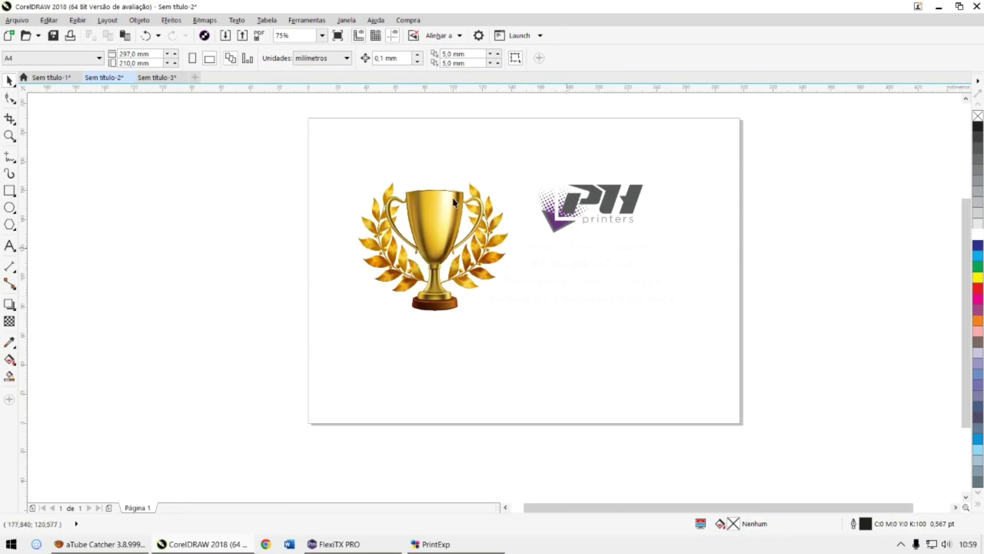
Select all the trophy artwork and export it as an EPS file named "trofeu 2" with the default export options.
scroll(412, 214, "down", 2)
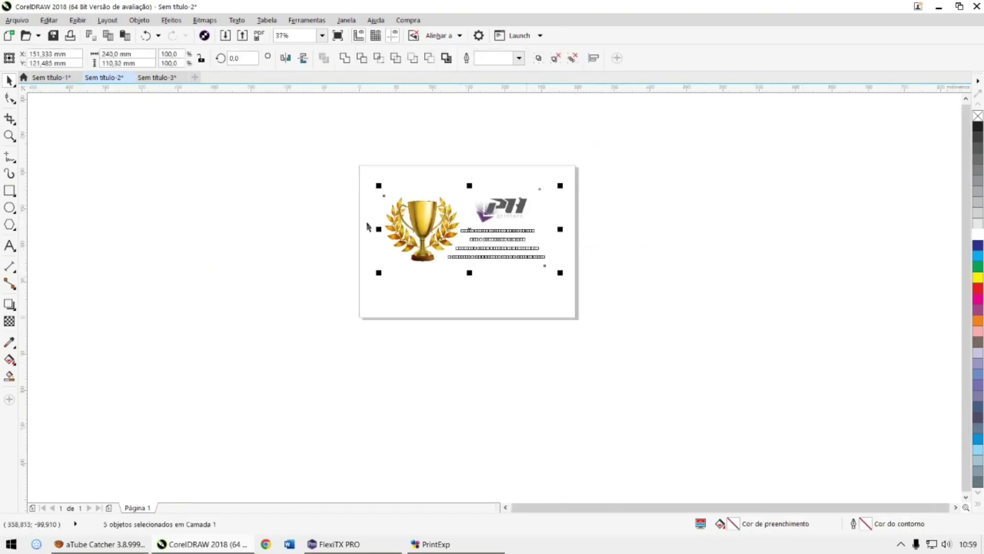
key("ctrl+a")
left_click(12, 19)
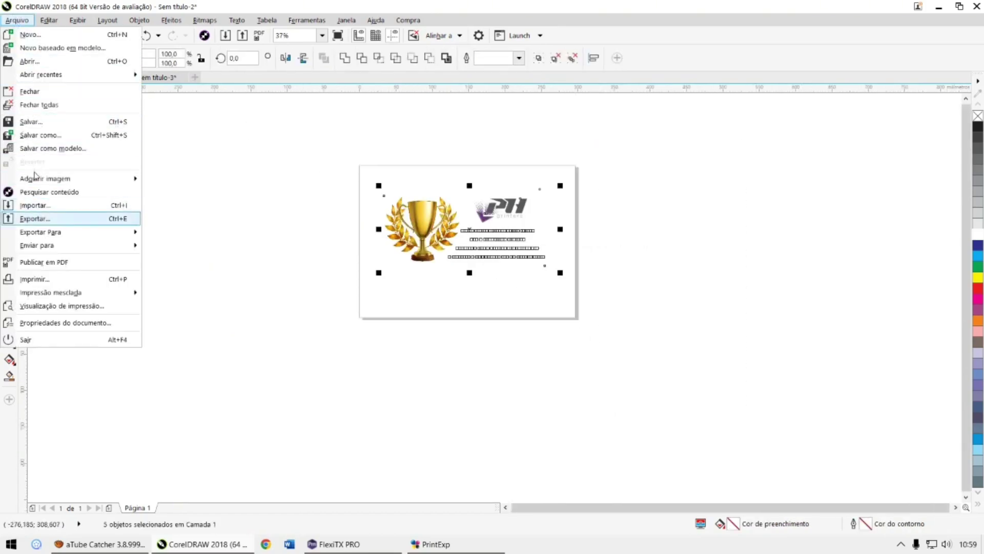
left_click(30, 219)
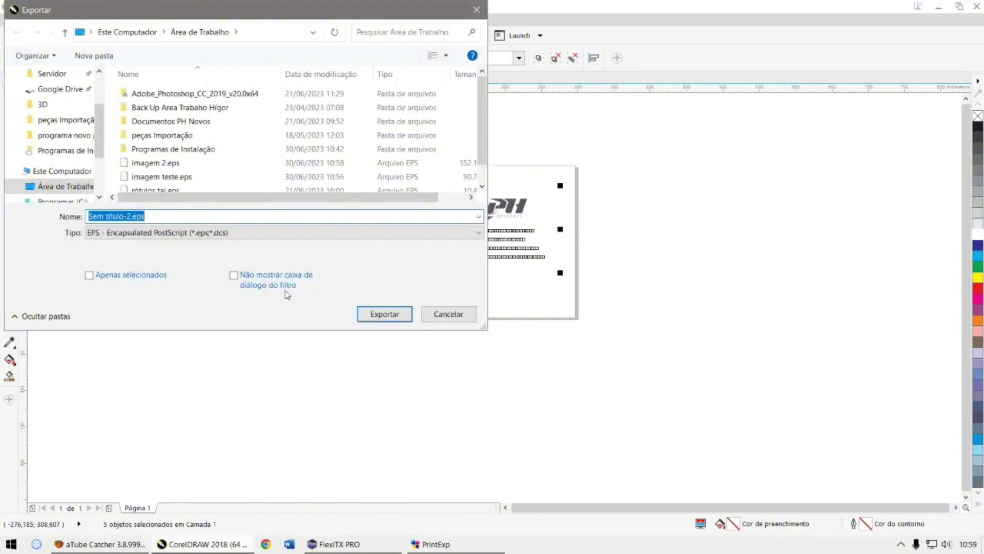
type("trofeu 2")
key("Return")
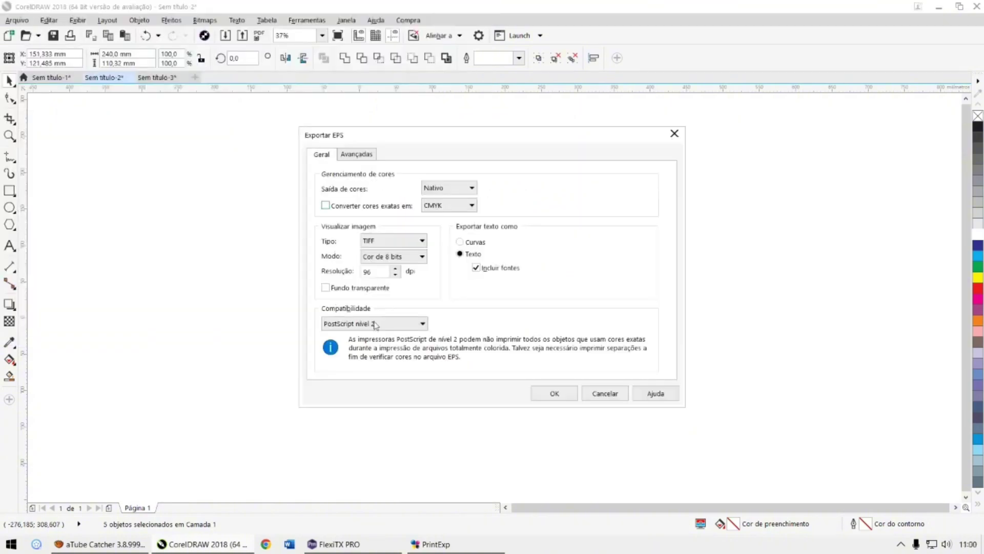
key("Return")
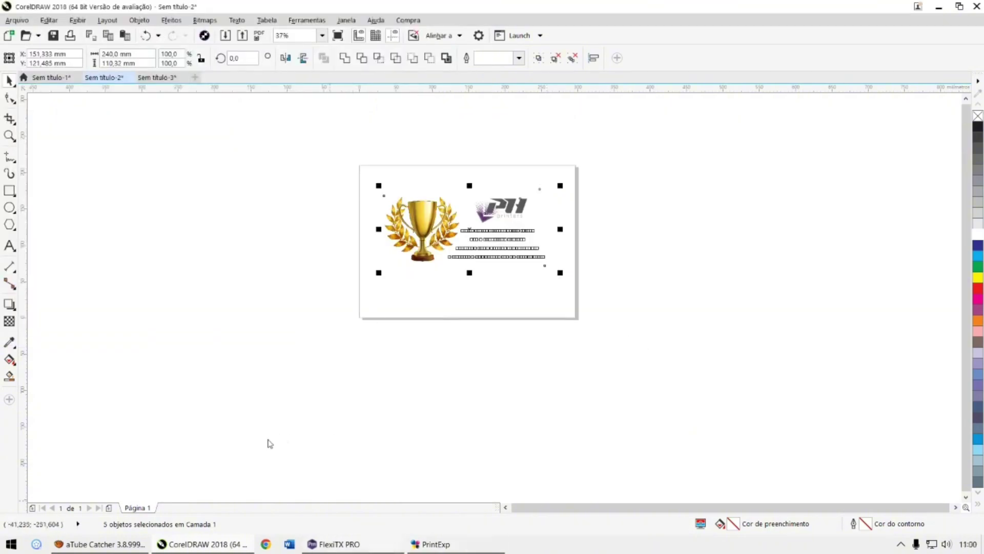
Switch to FlexiTX PRO, add "trofeu 2.eps" from the desktop as a print job and apply the "PHN 720x1080 12 PASS COM BRANCO" preset.
key("alt+Tab")
left_click(120, 65)
left_click(138, 82)
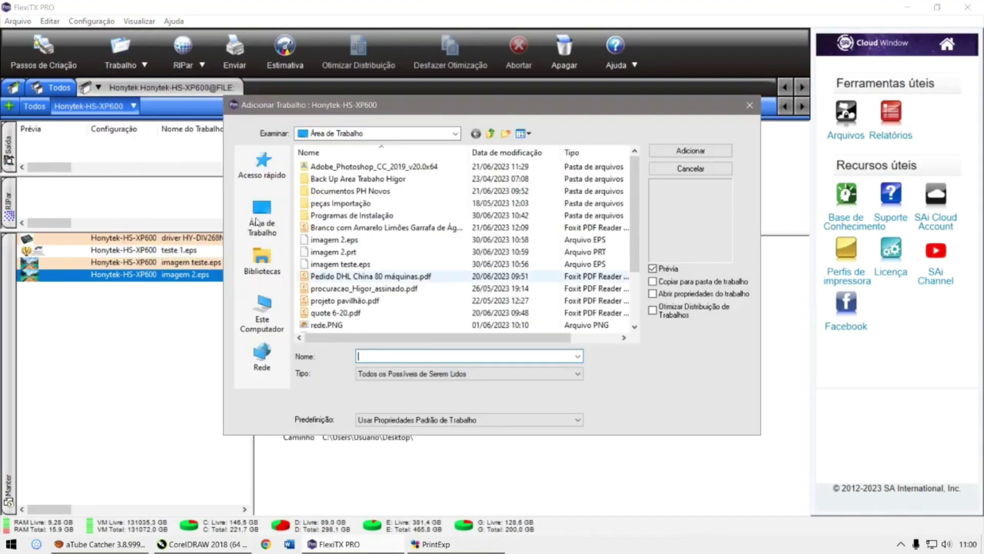
left_click(370, 275)
key("End")
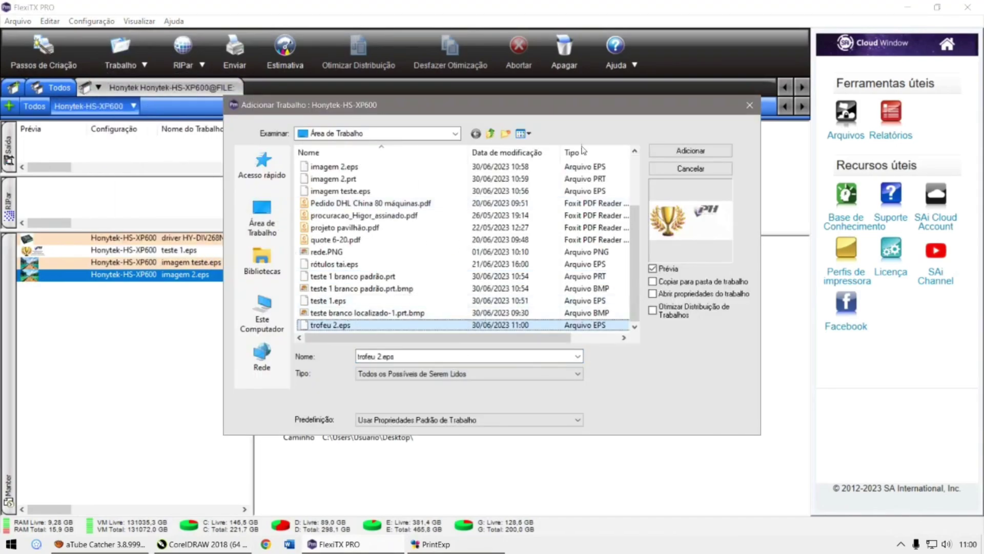
key("Return")
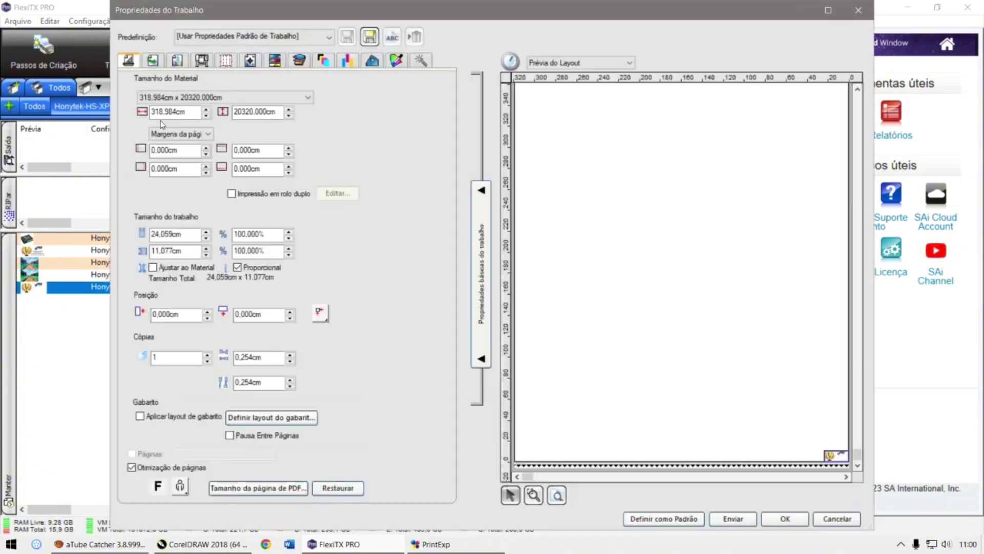
left_click(195, 37)
left_click(214, 88)
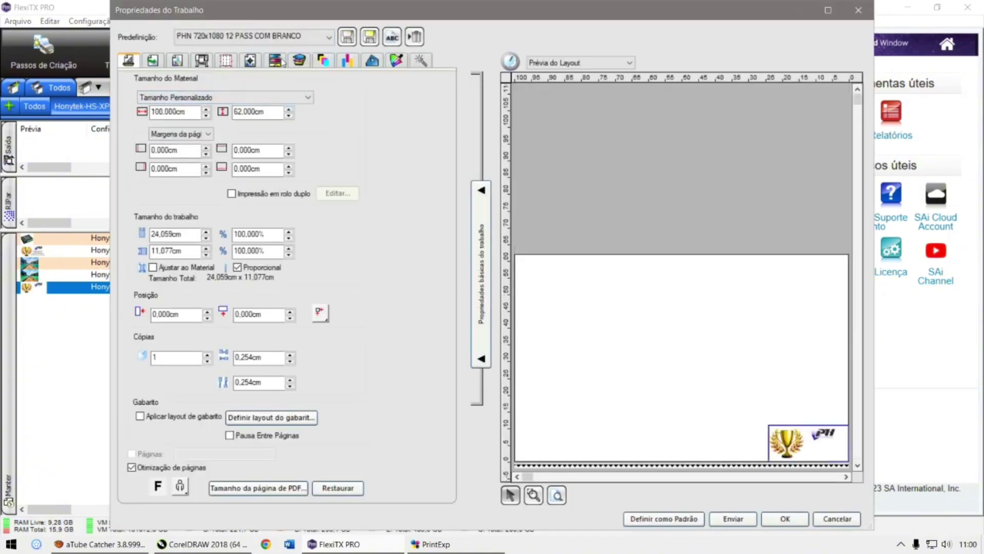
Preview only the Spot_White output channel of the trofeu 2.eps job, then close its job properties.
left_click(421, 60)
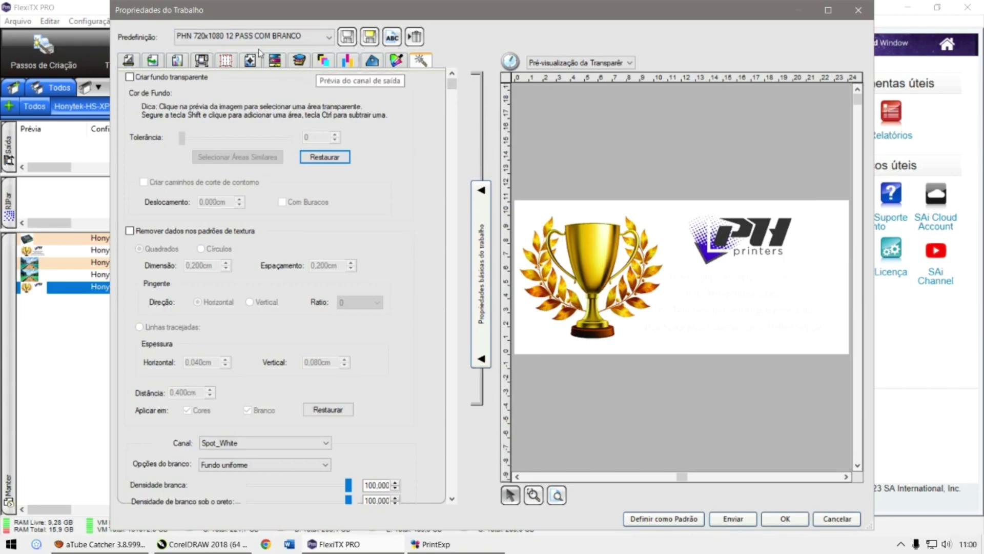
left_click(140, 83)
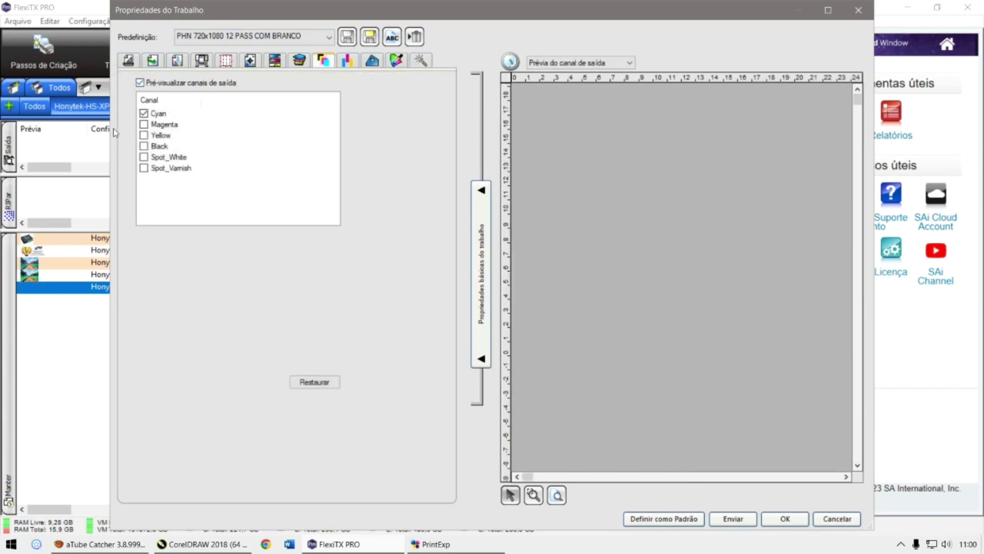
left_click(143, 158)
left_click(144, 113)
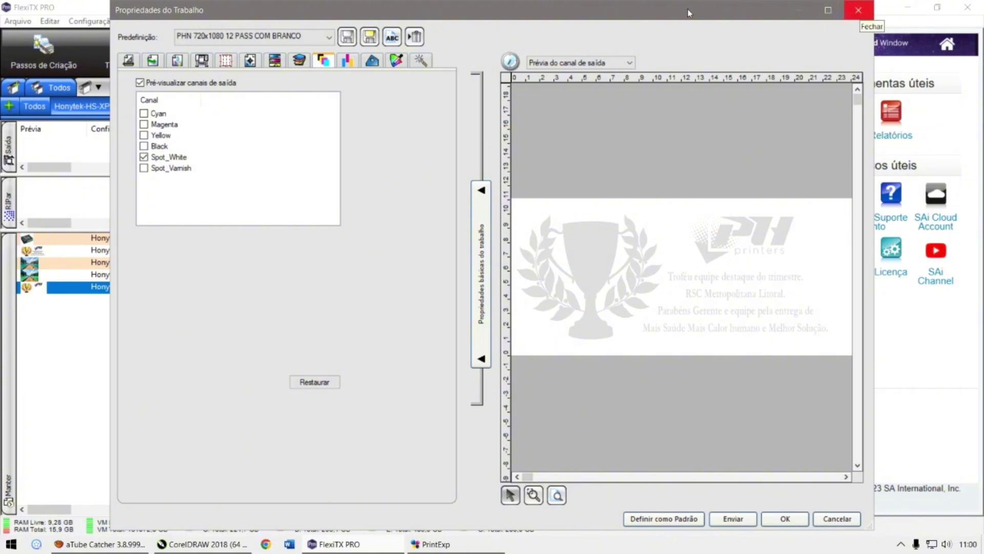
left_click(857, 10)
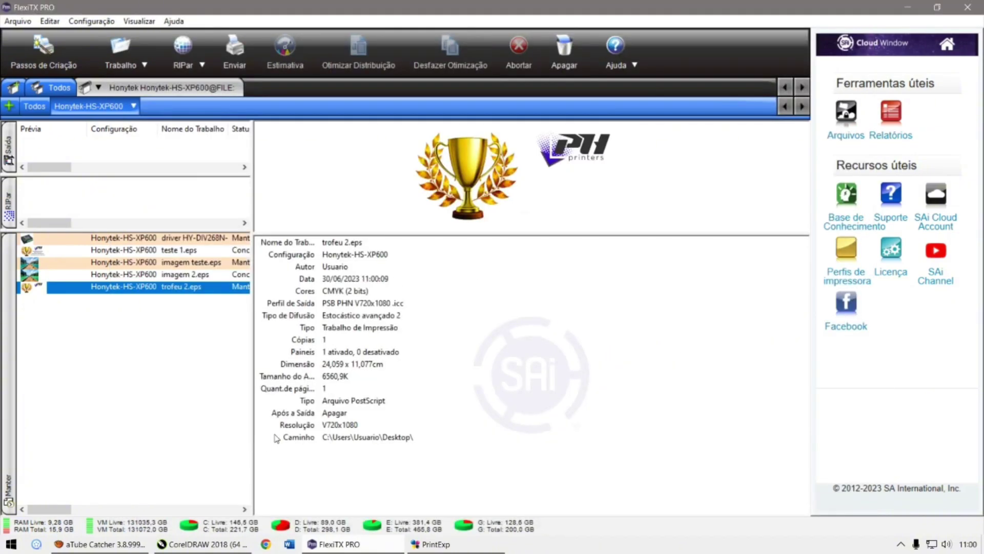
Switch to CorelDRAW and undo the recent changes to restore the dark trophy text and the plate outline.
key("alt+Tab")
left_click(391, 312)
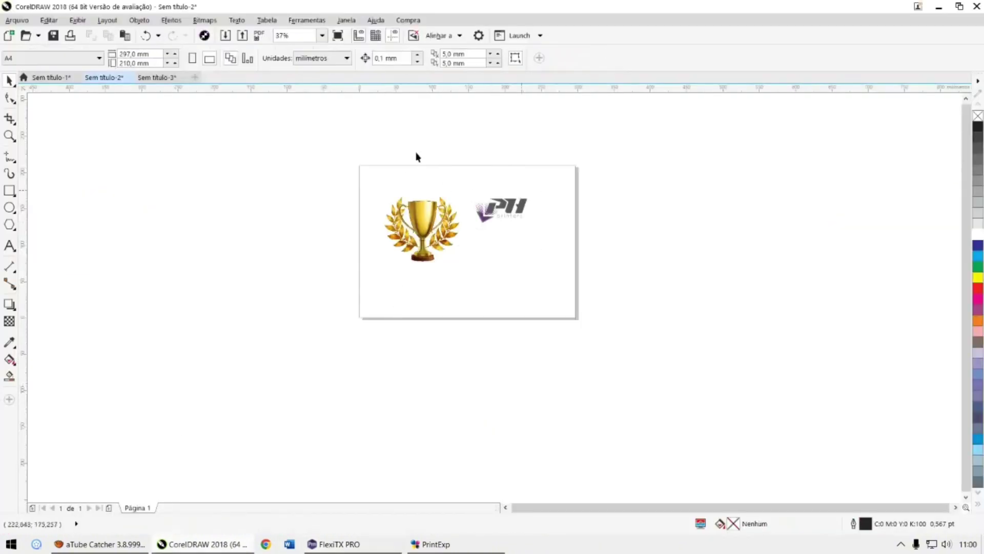
scroll(505, 220, "up", 2)
scroll(404, 178, "down", 3)
left_click(431, 209)
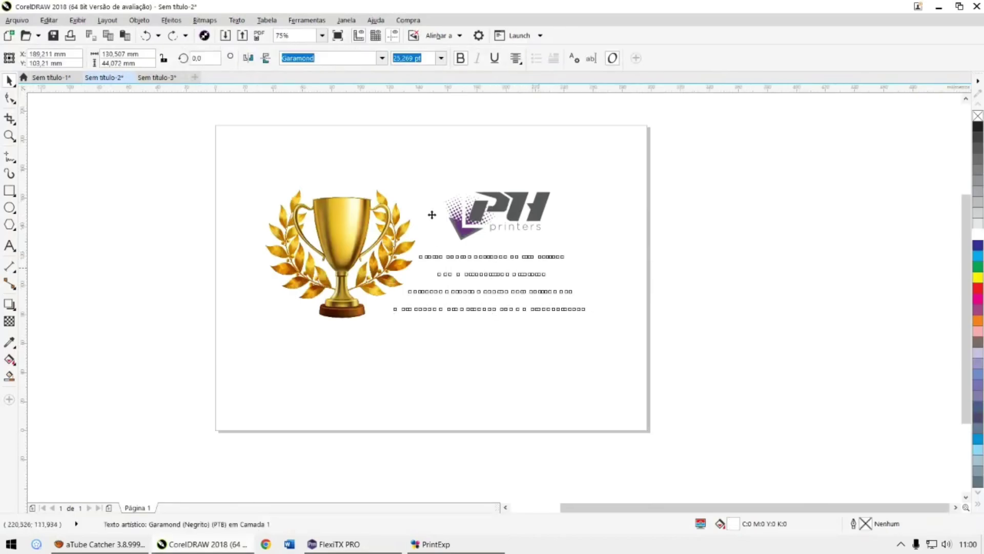
left_click(564, 179)
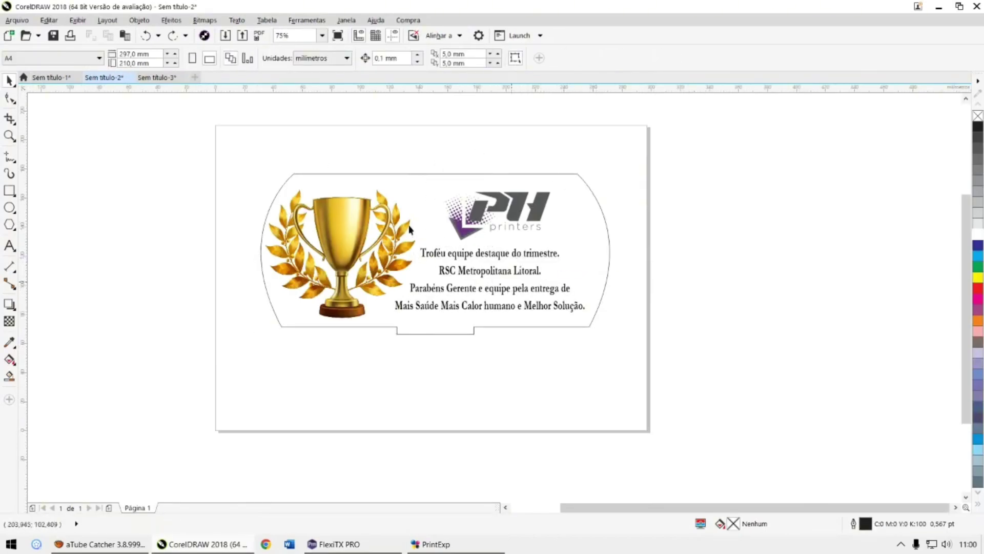
left_click(518, 229)
left_click(508, 256)
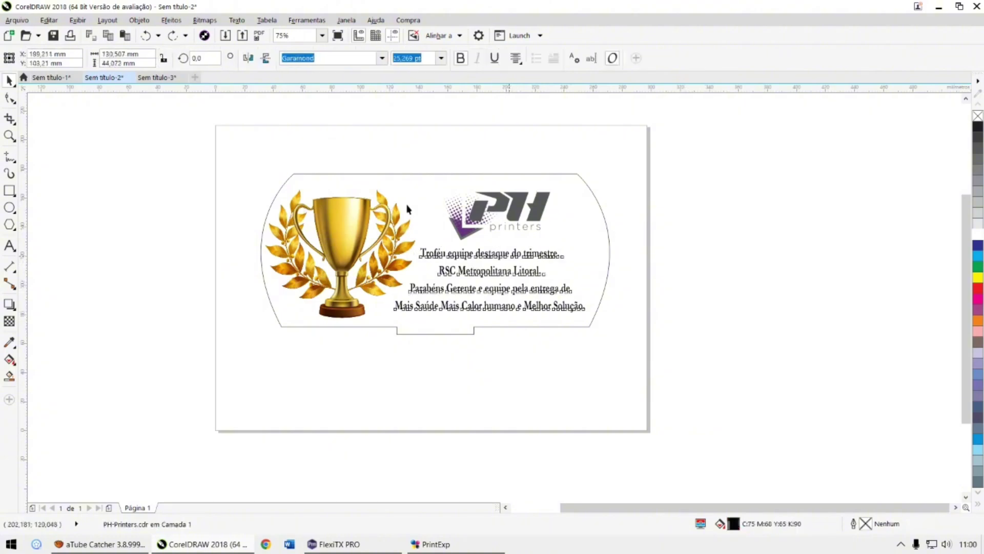
left_click(280, 199)
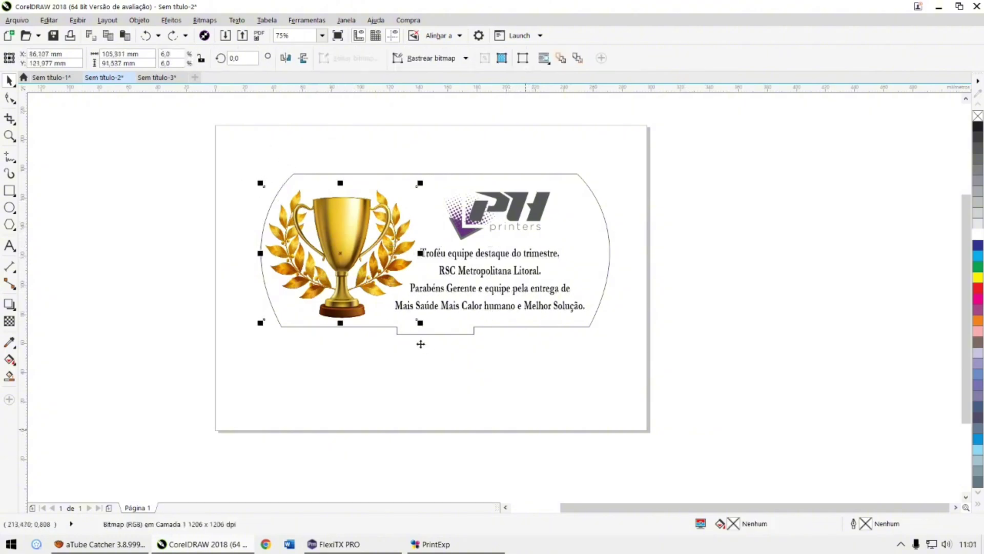
left_click(584, 273)
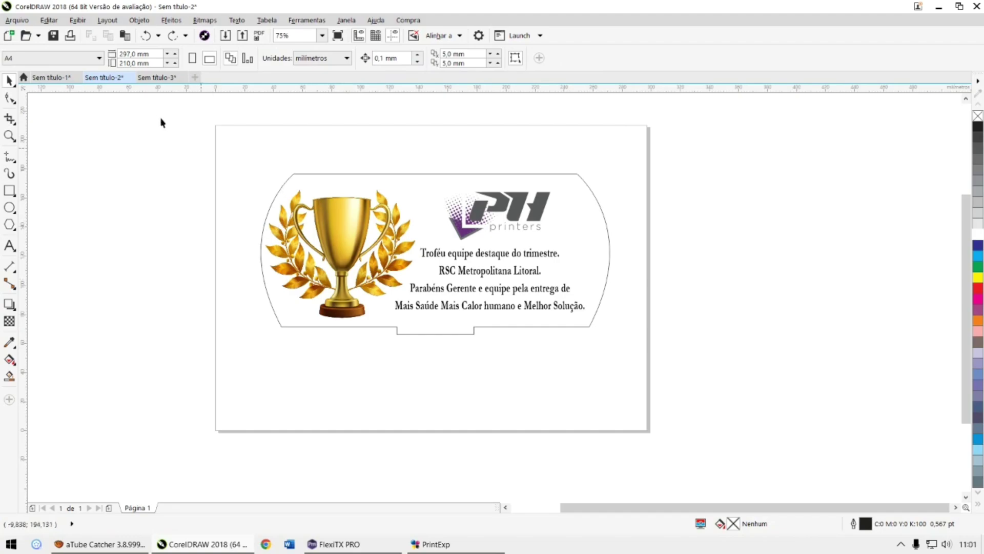
Copy all the trophy artwork, including the plate outline, onto a new second page of Sem título-2.
left_click_drag(196, 167, 623, 361)
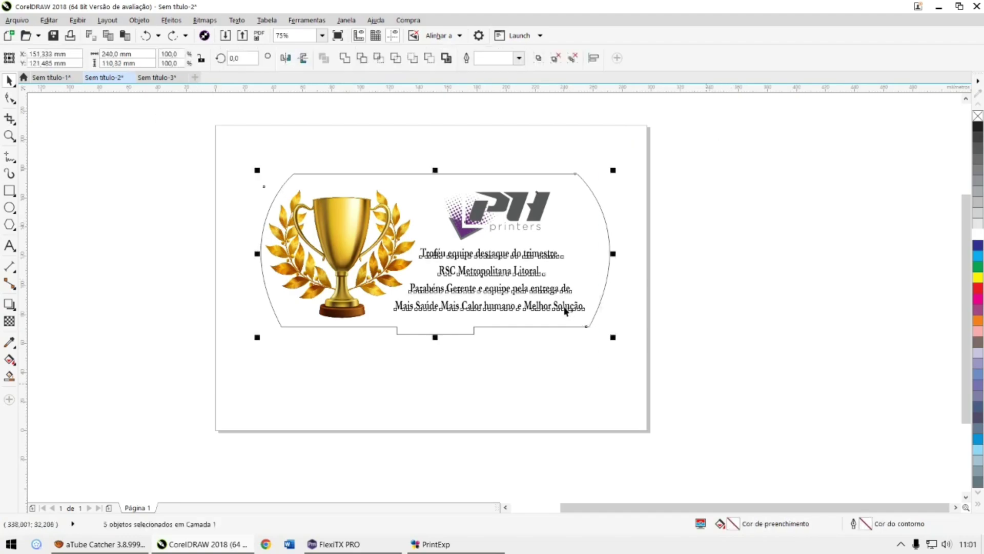
left_click(109, 508)
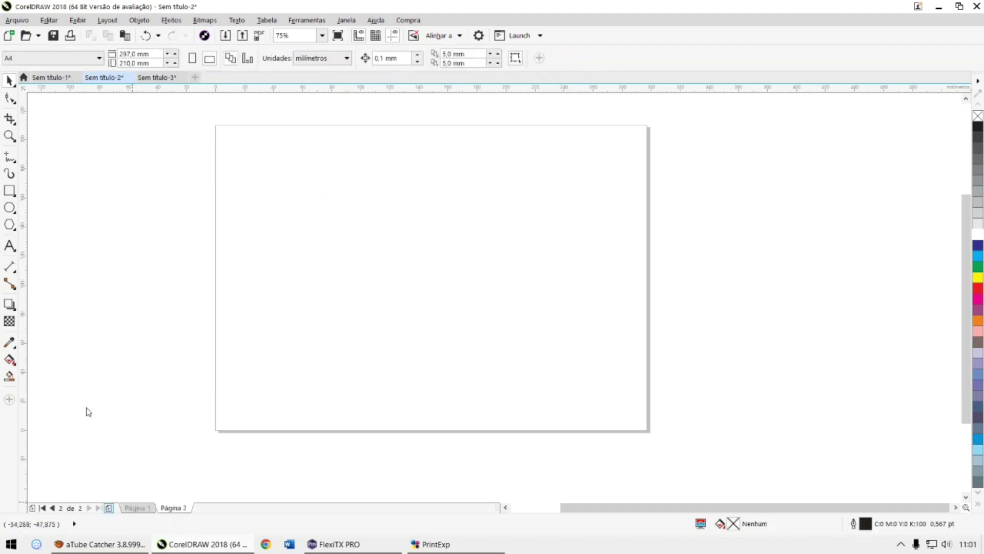
key("ctrl+v")
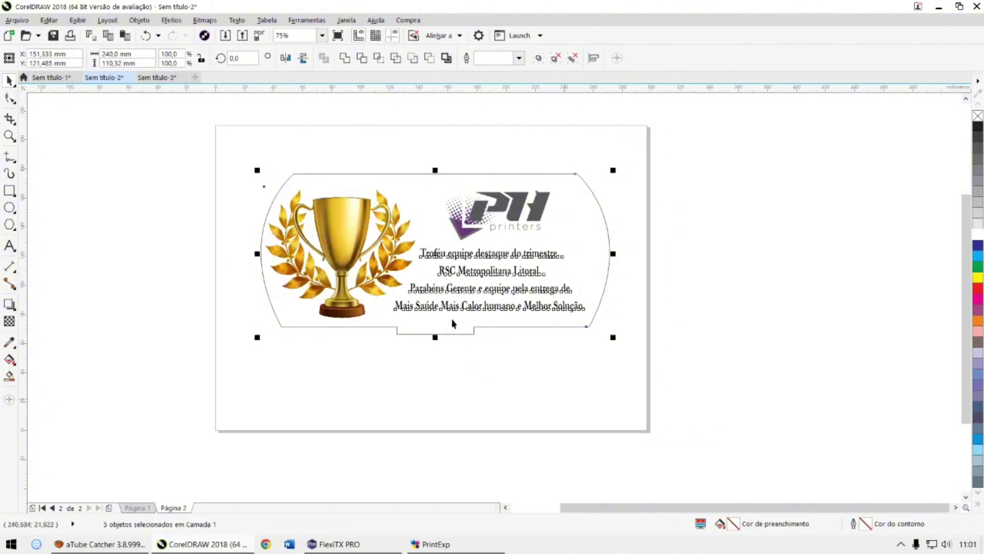
Delete the golden trophy picture from page 2.
left_click(452, 322)
left_click(277, 203)
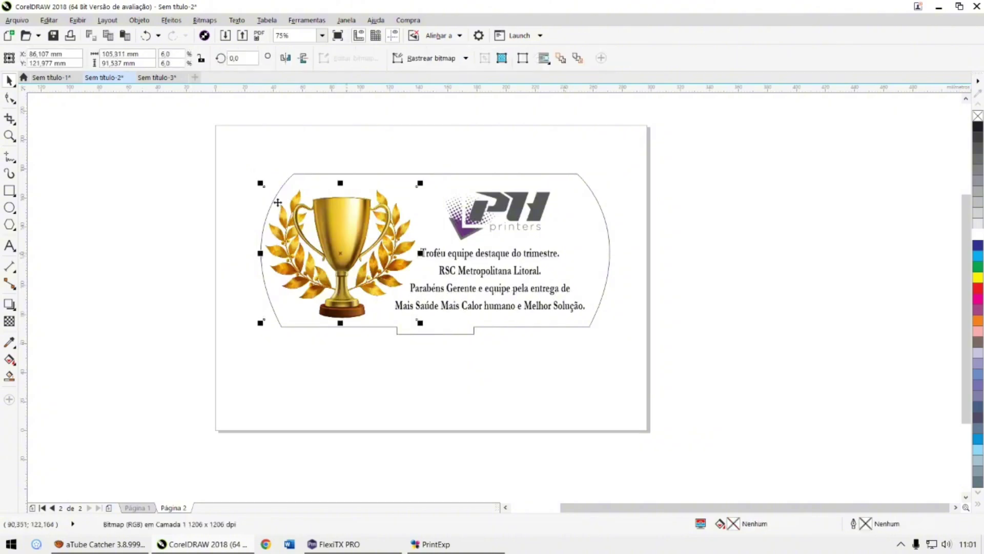
key("Delete")
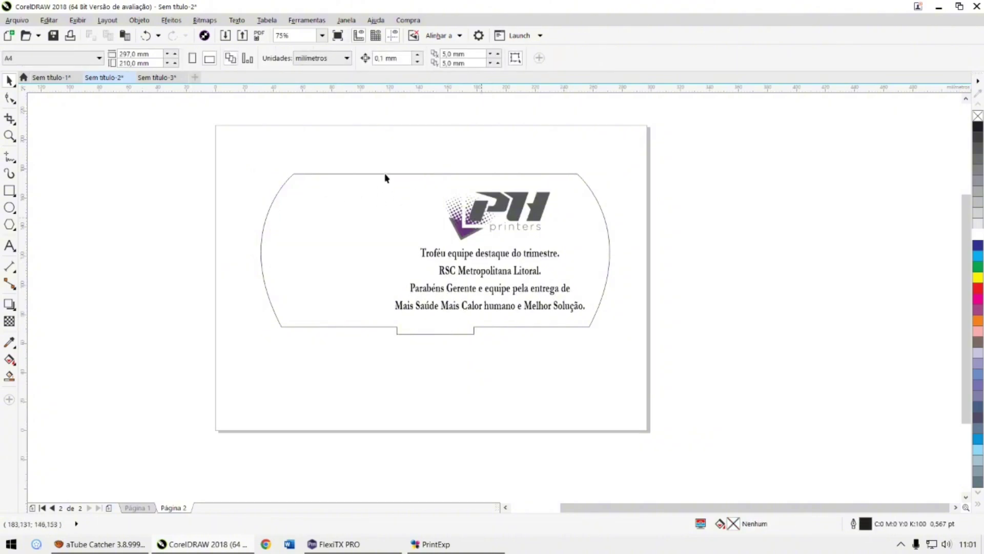
Fill the PH printers logo and the text block on page 2 with solid black (K 100), and compare page 2 with page 1.
left_click(482, 218)
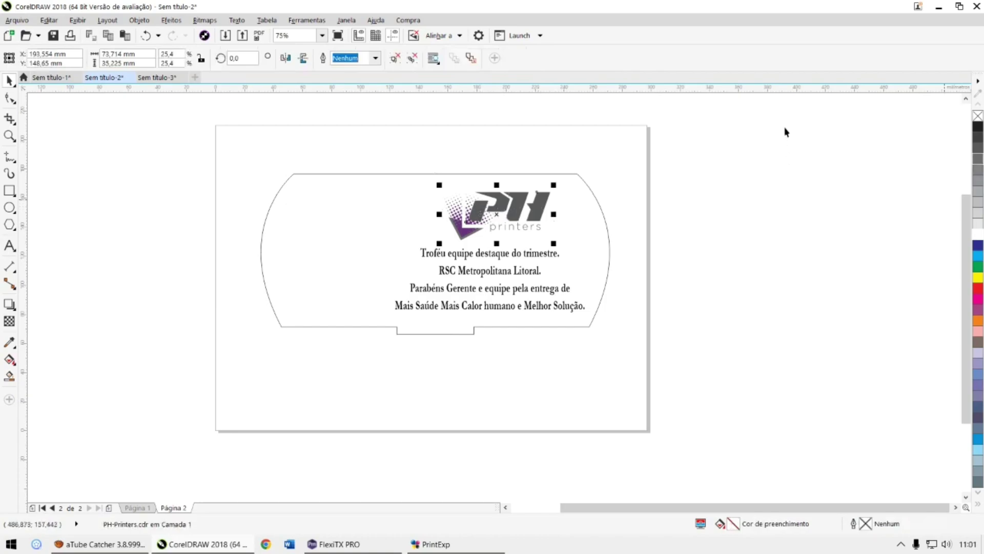
key("Tab")
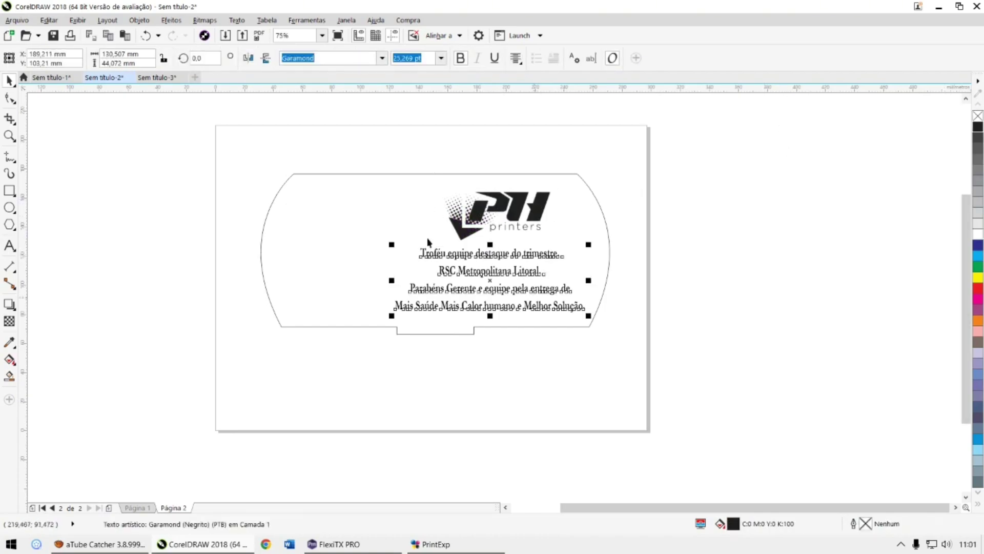
key("Tab")
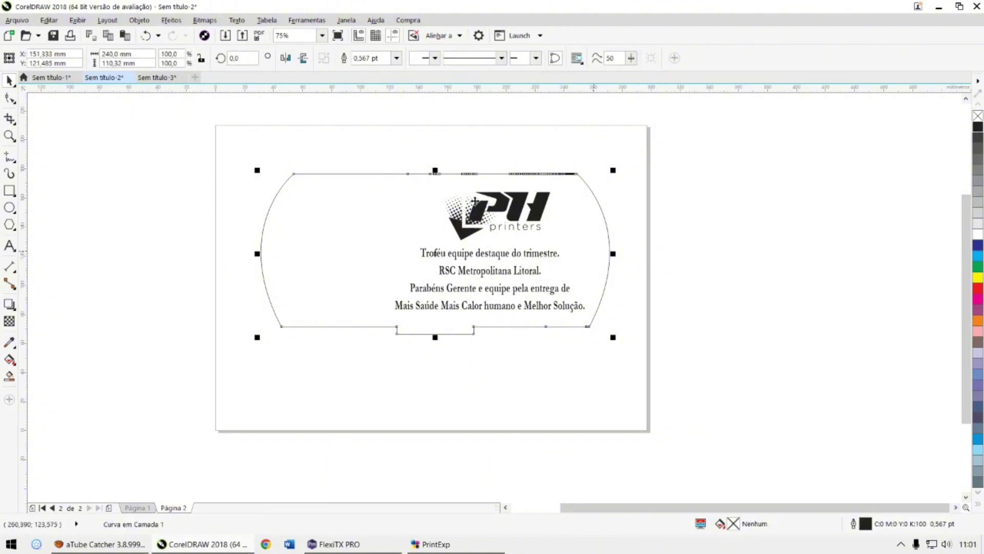
key("Page_Up")
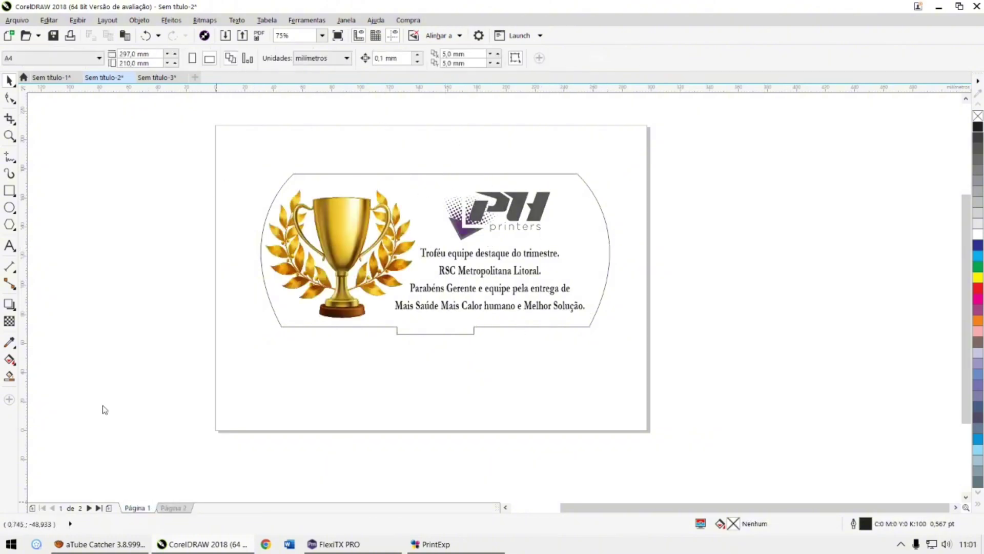
key("Page_Down")
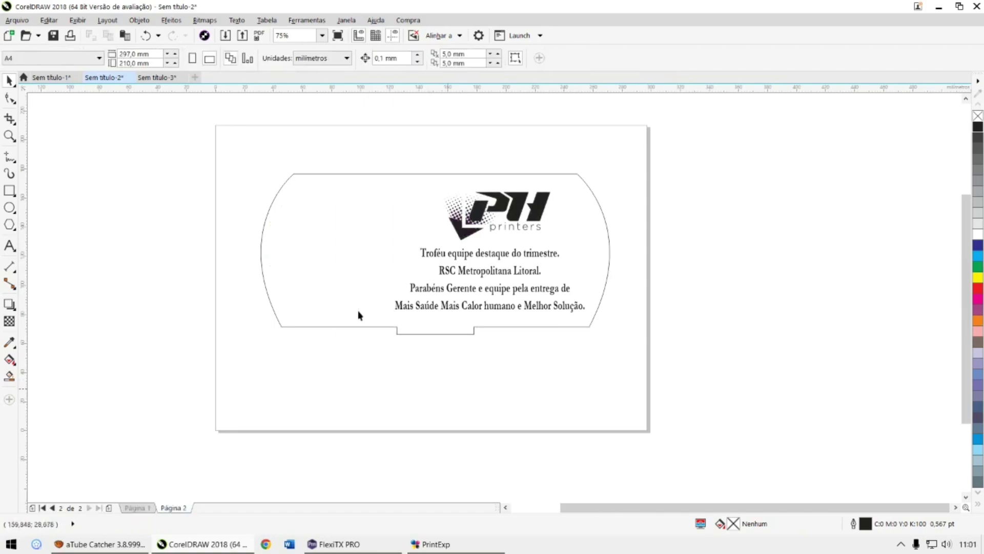
Remove the line from the plate outline on page 2 and on page 1 of Sem título-2.
left_click(486, 195)
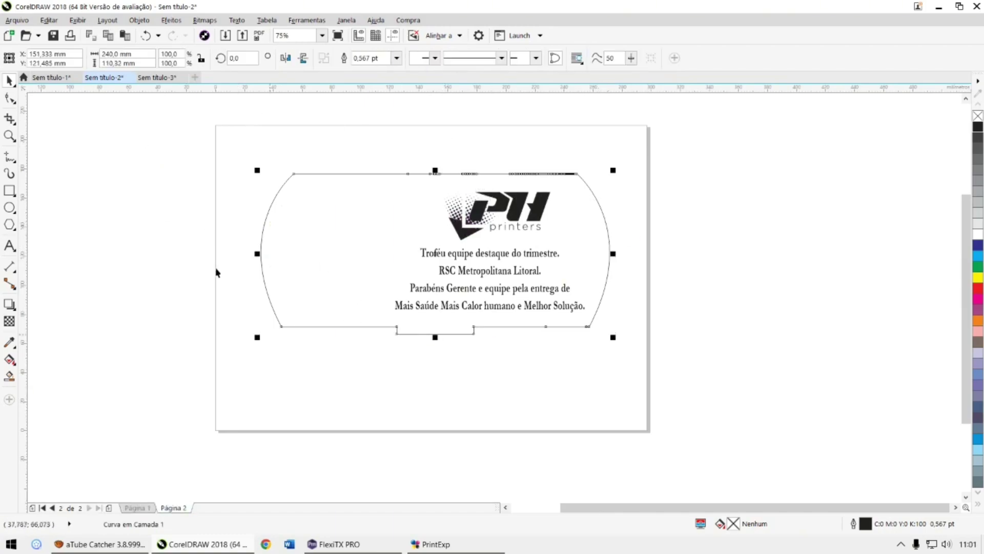
mouse_move(343, 545)
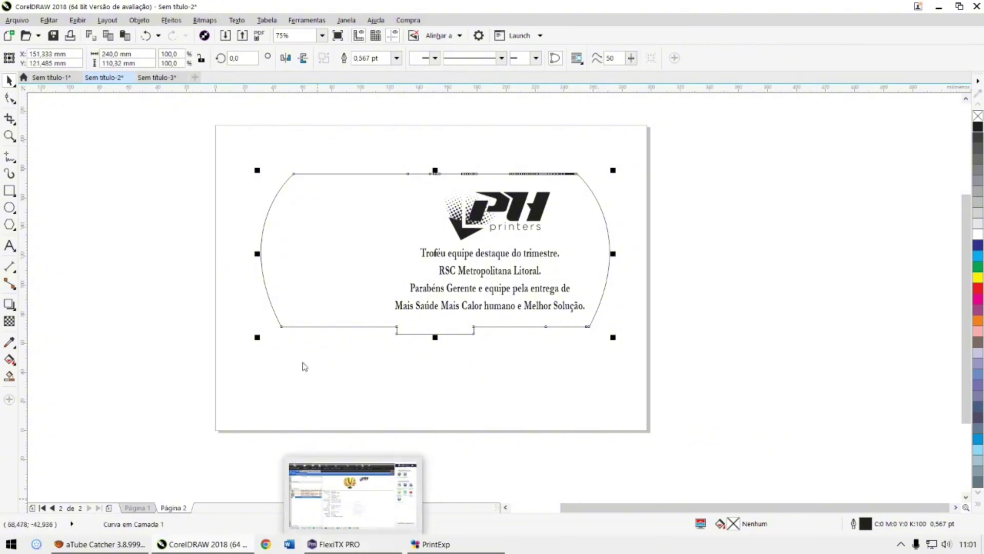
left_click(328, 305)
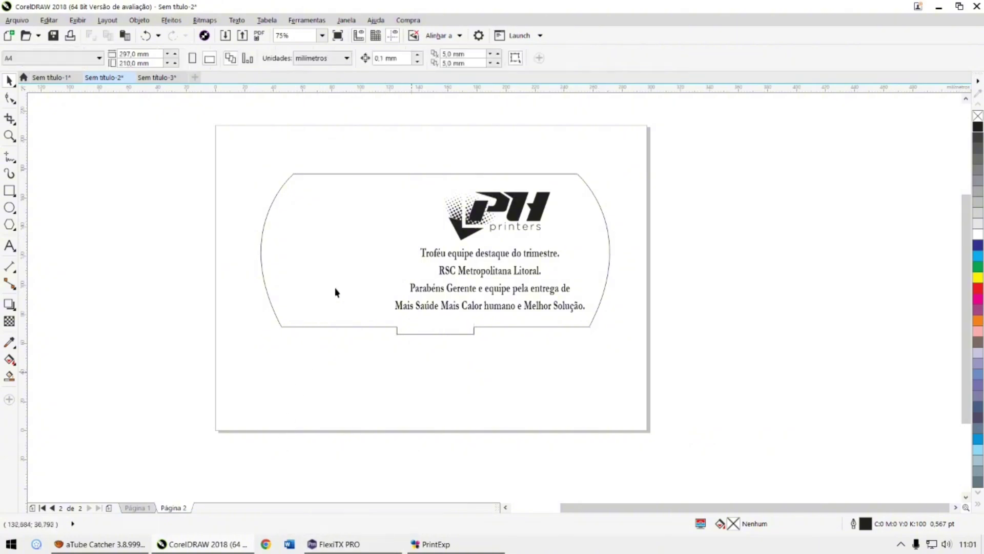
left_click(482, 174)
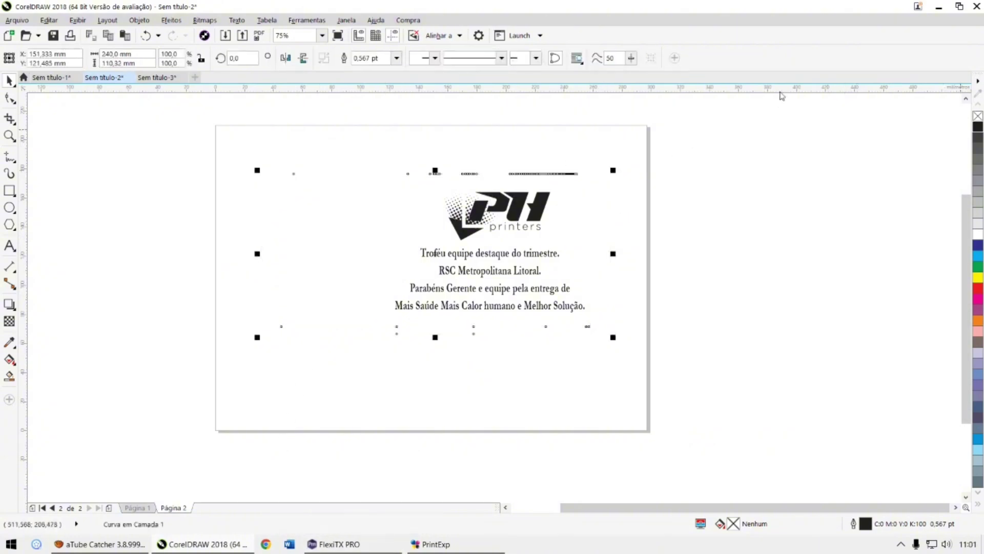
left_click(136, 508)
left_click(482, 174)
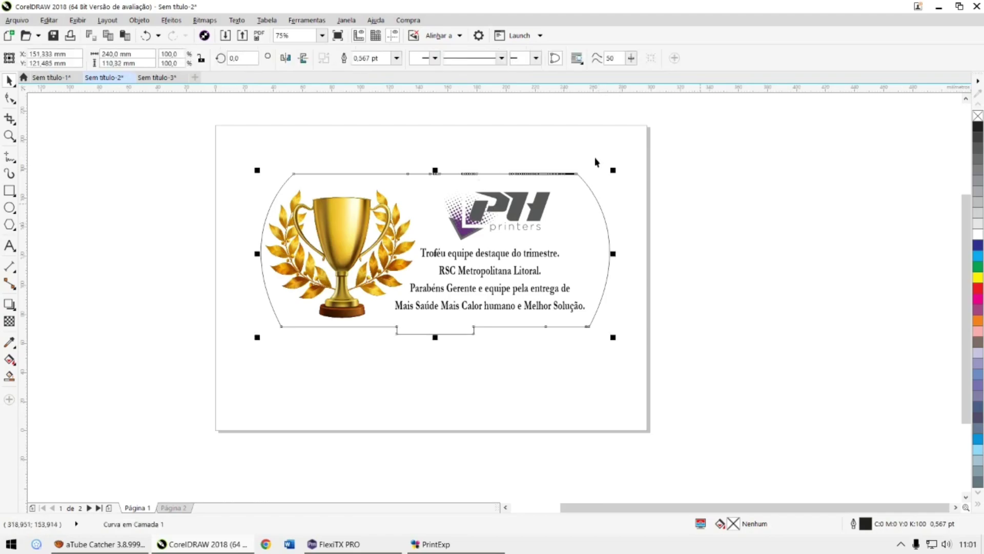
right_click(978, 116)
left_click(634, 221)
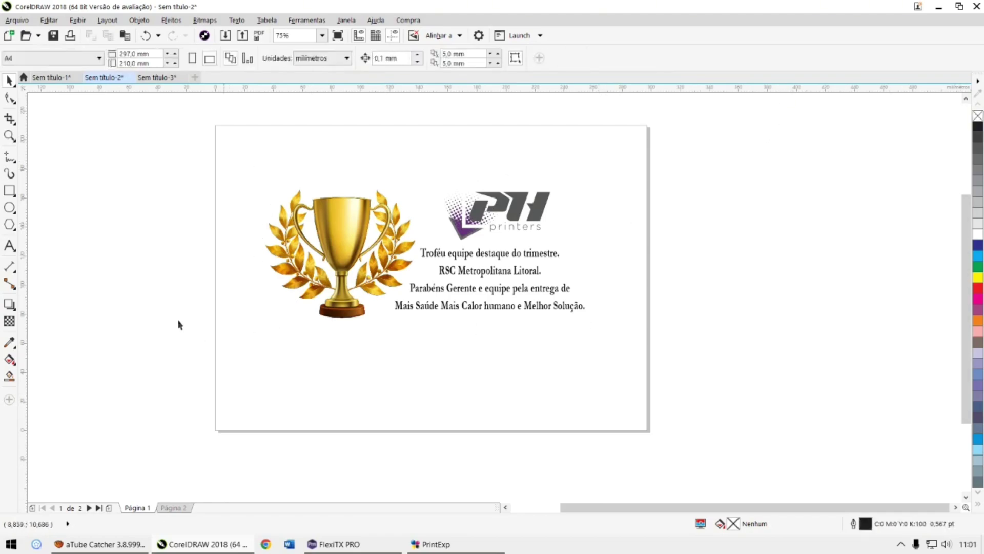
Export both pages of the trophy artwork to the desktop in EPS format under the name camadas.
left_click(24, 35)
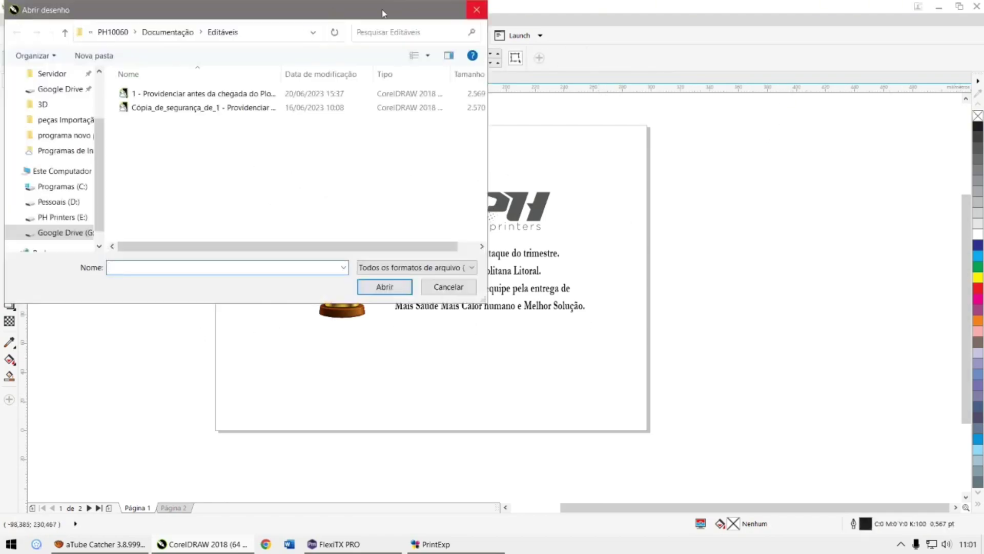
left_click(476, 9)
left_click(17, 20)
left_click(35, 218)
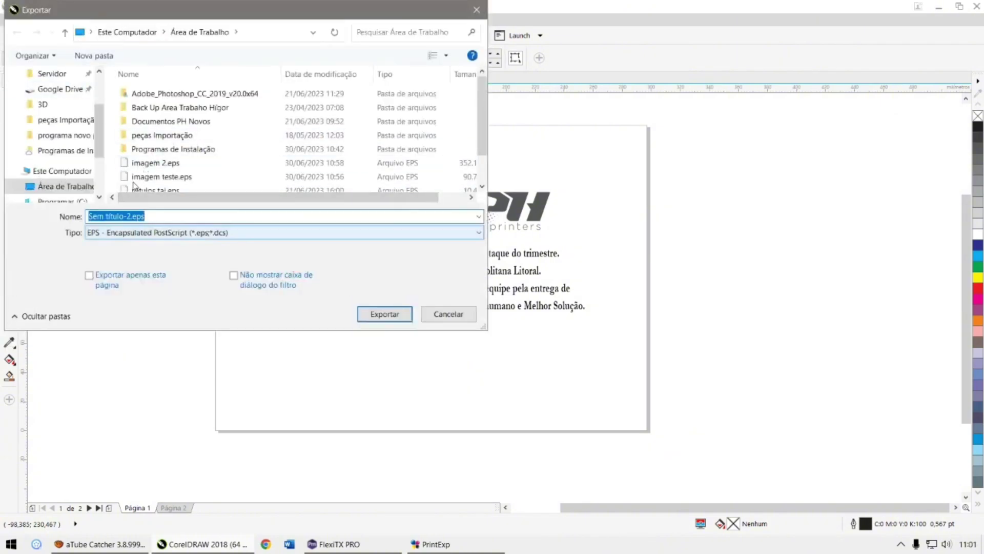
type("camadas")
key("Return")
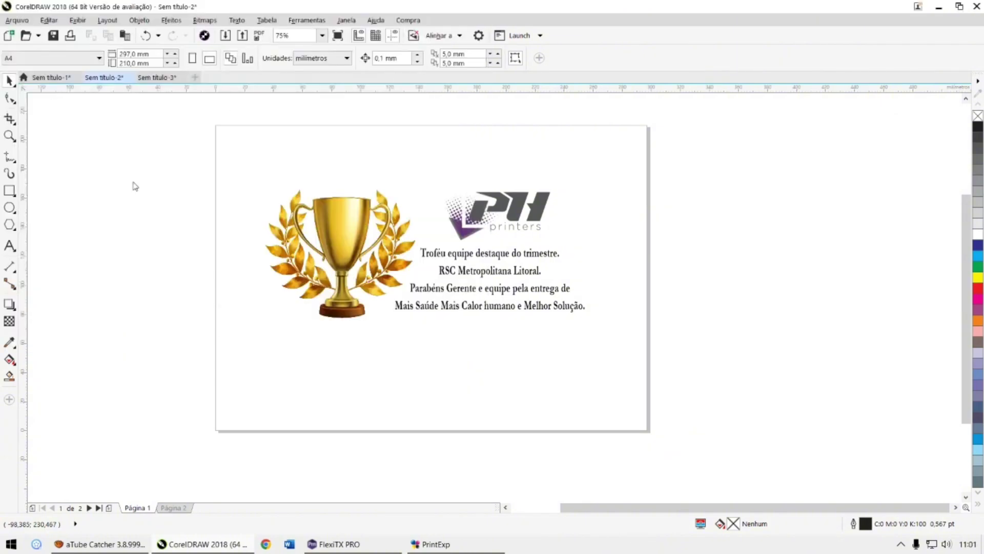
key("Return")
Switch to FlexiTX PRO and add camadas-1.eps and camadas-2.eps to the Honytek-HS-XP600 queue.
key("alt+Tab")
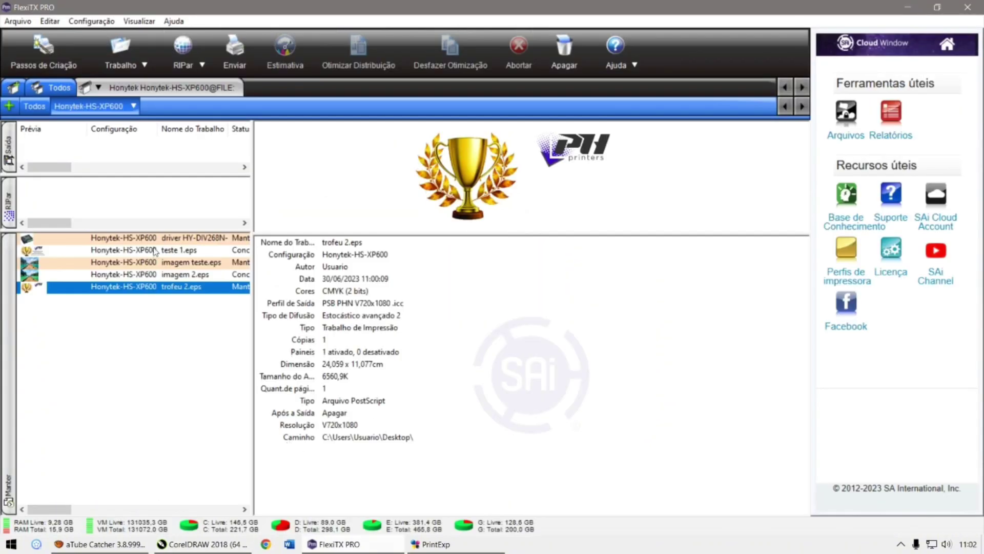
left_click(144, 64)
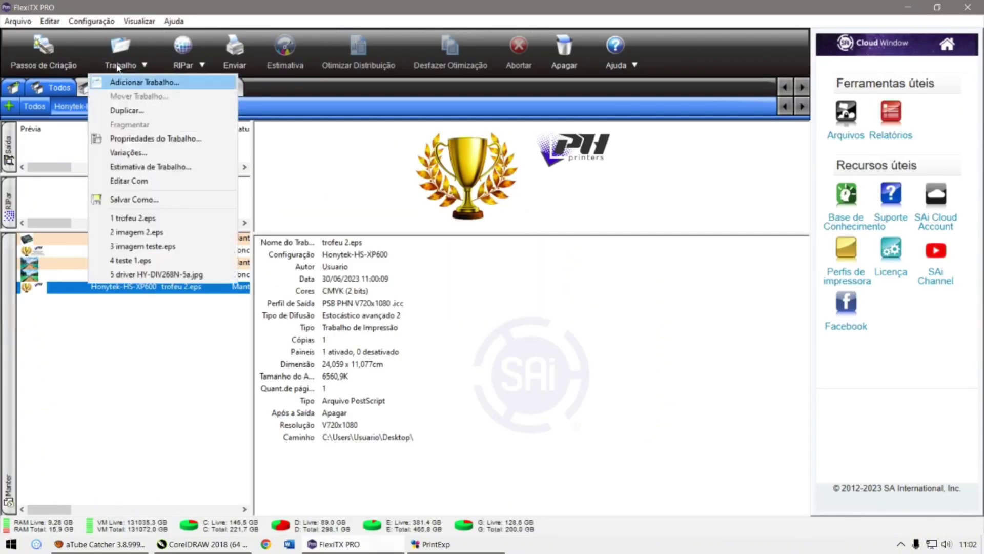
left_click(136, 81)
left_click(336, 252)
left_click(336, 240, "shift")
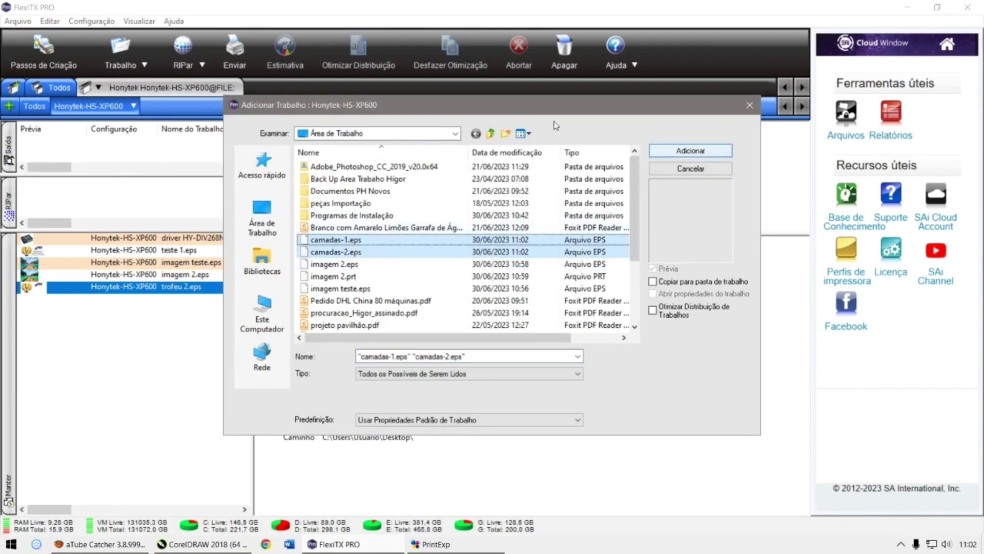
left_click(692, 151)
key("Return")
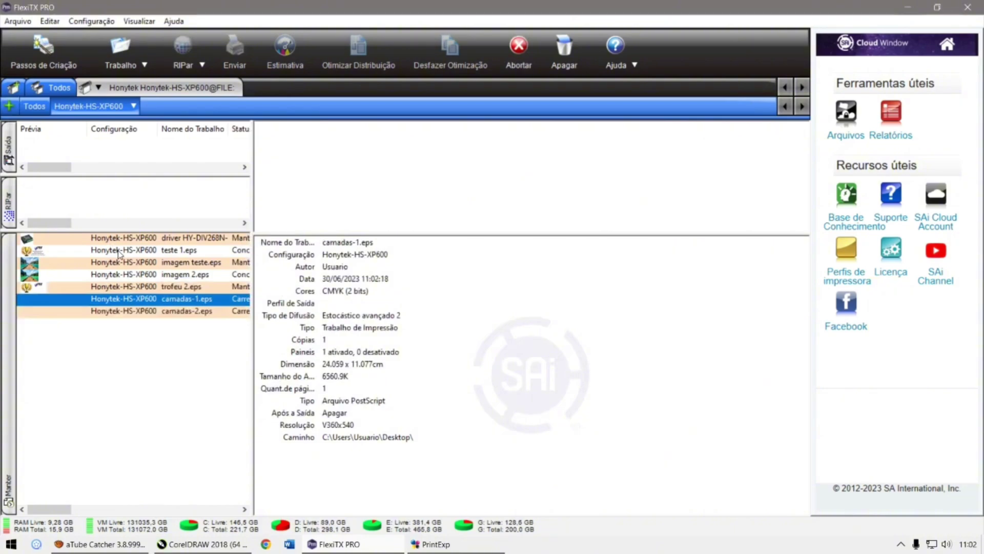
Create a layered job from the two camadas files, printing camadas-1.eps as Cores and camadas-2.eps as Spot_White.
left_click(148, 299)
left_click(143, 312)
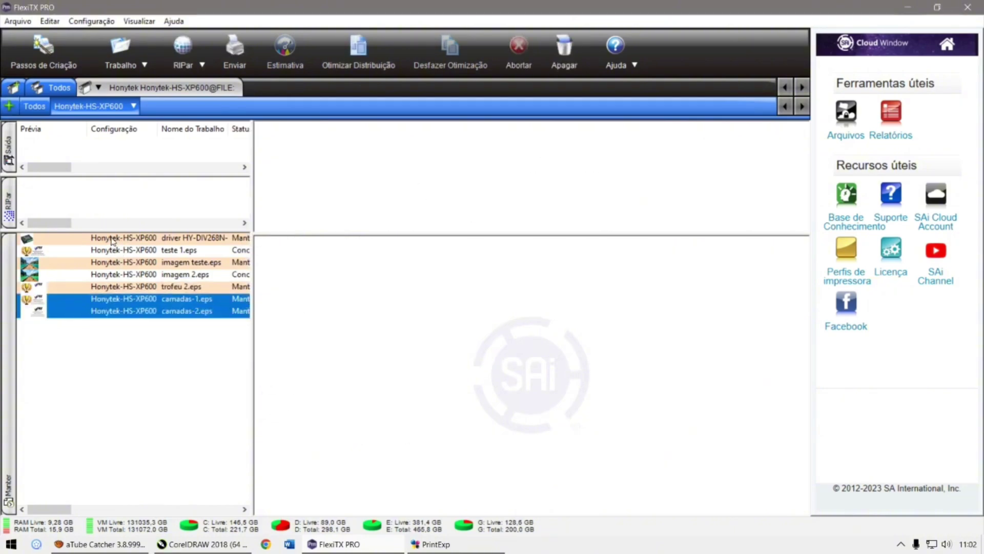
right_click(142, 301)
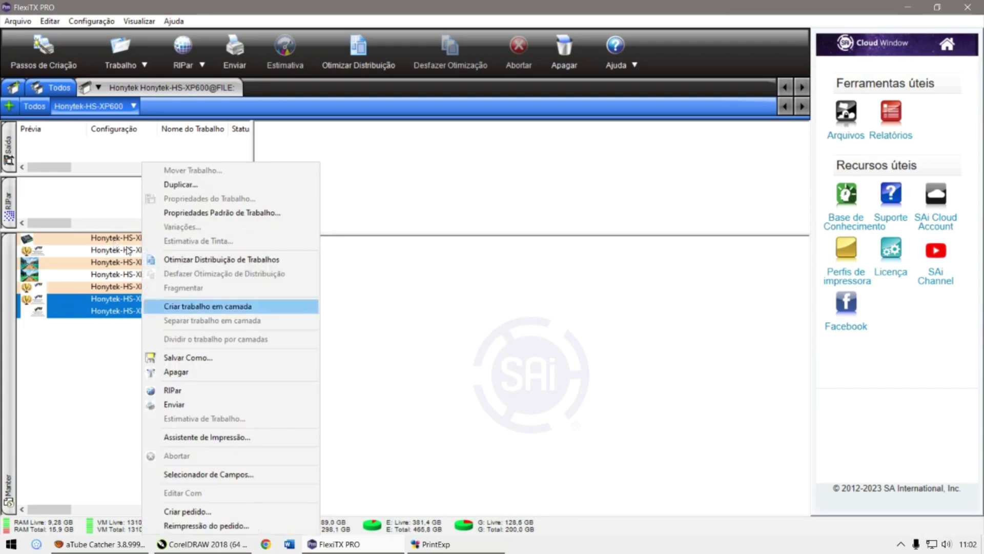
key("Return")
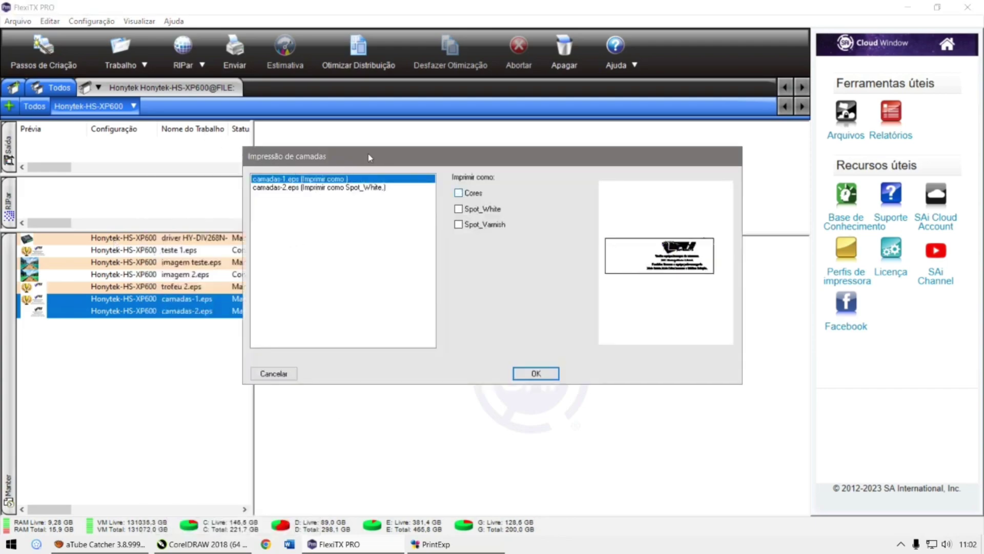
left_click(459, 209)
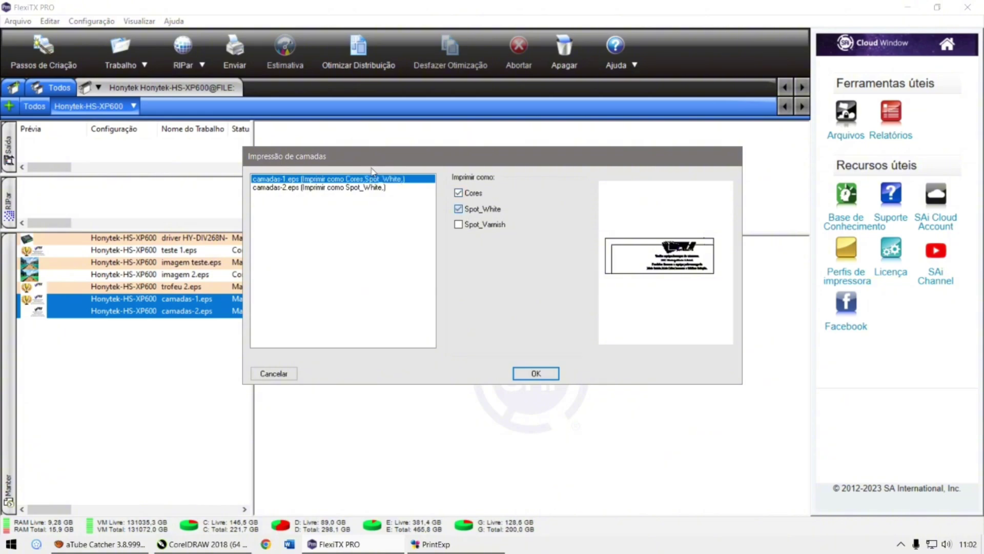
key("space")
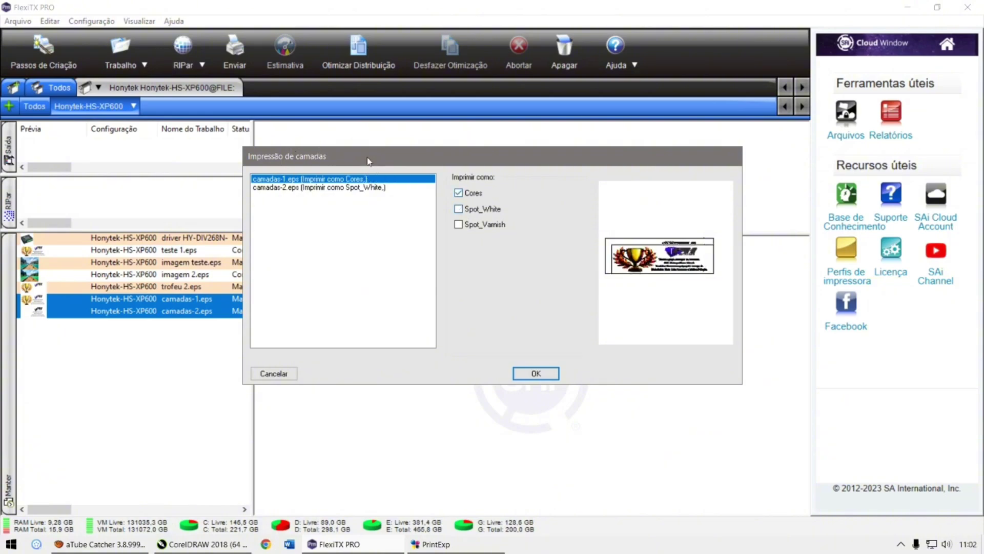
key("Down")
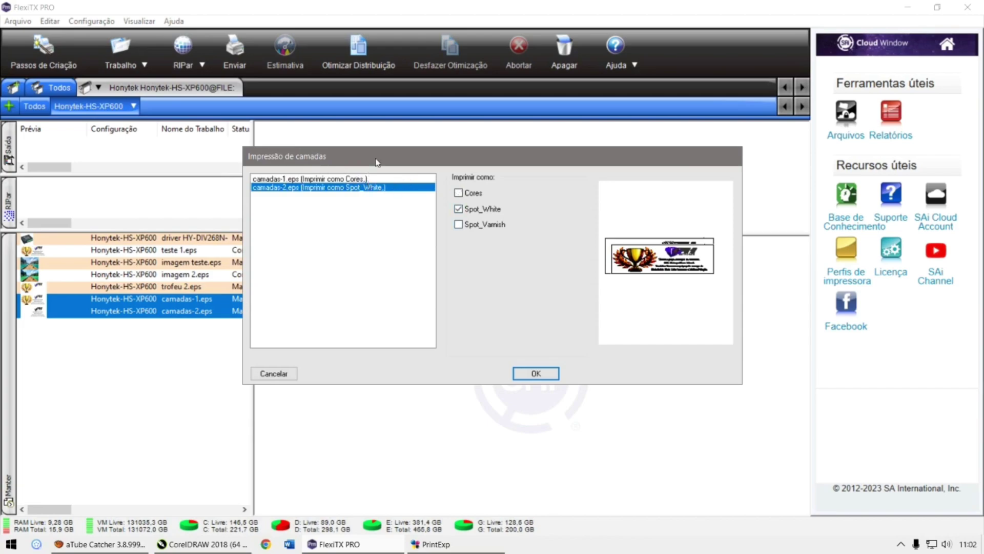
key("Return")
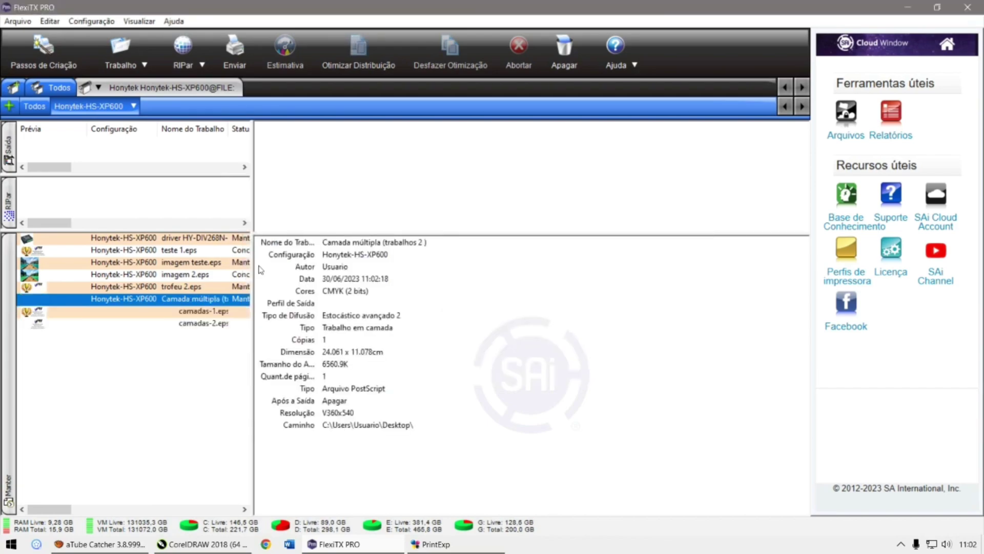
Apply the preset PHN 720x1080 12 PASS COM BRANCO in the layered job's properties.
double_click(145, 299)
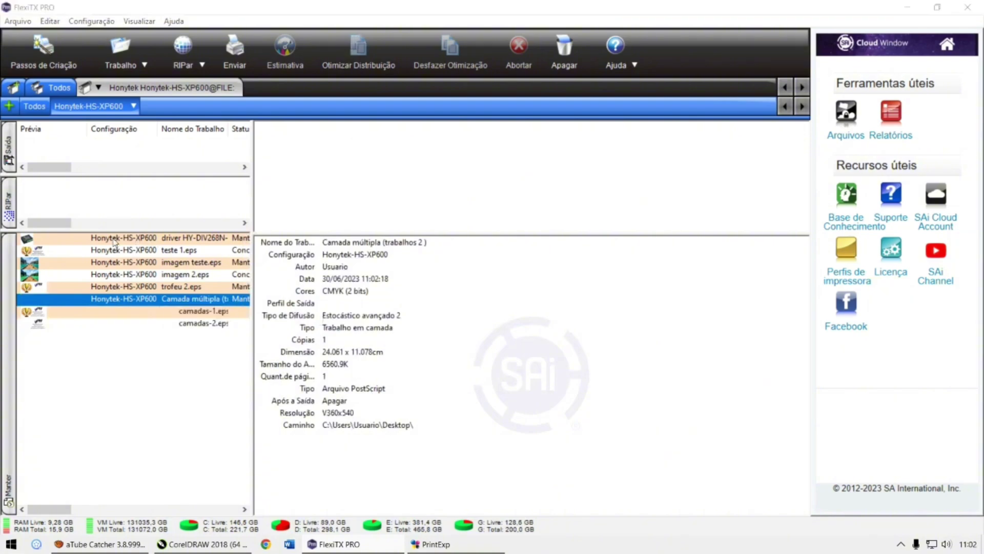
left_click(182, 36)
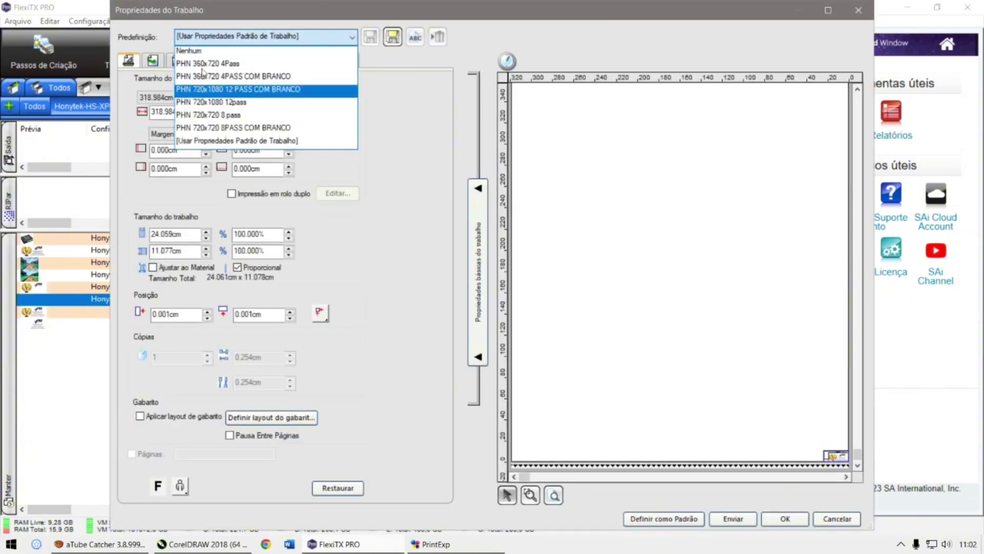
left_click(205, 89)
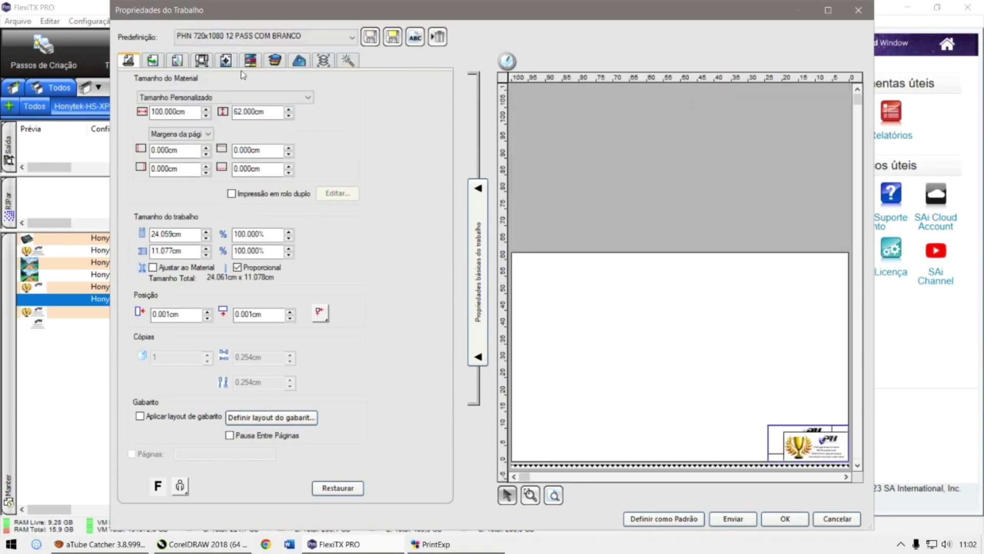
left_click(229, 33)
left_click(209, 102)
left_click(203, 34)
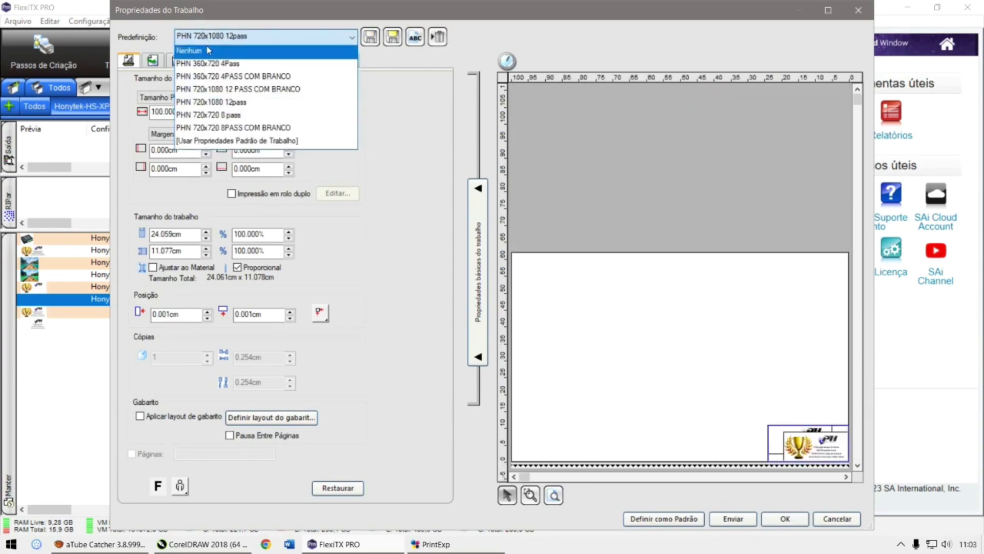
left_click(210, 71)
Review the layered job's colour correction, its choke options for the spot channels and the print assignment of each layer.
left_click(177, 60)
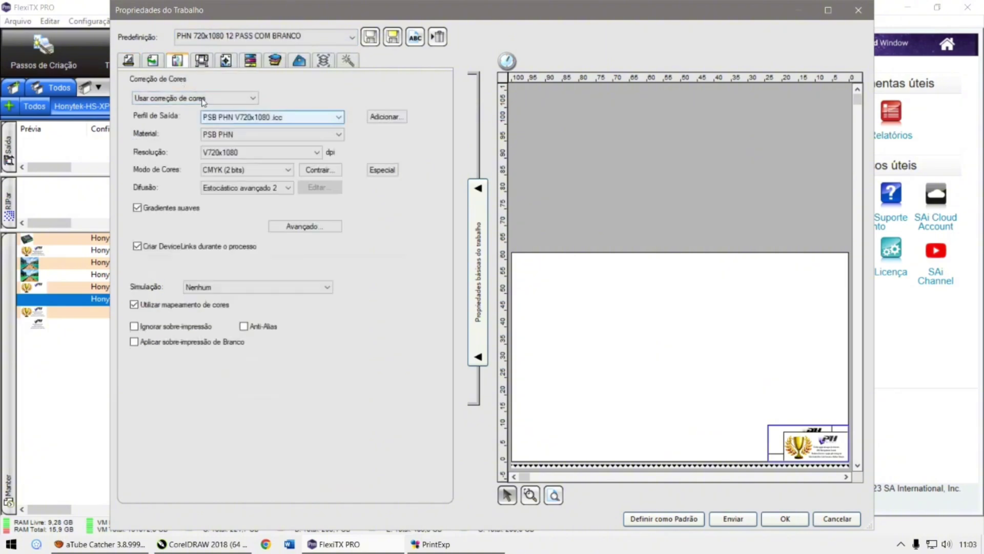
left_click(318, 170)
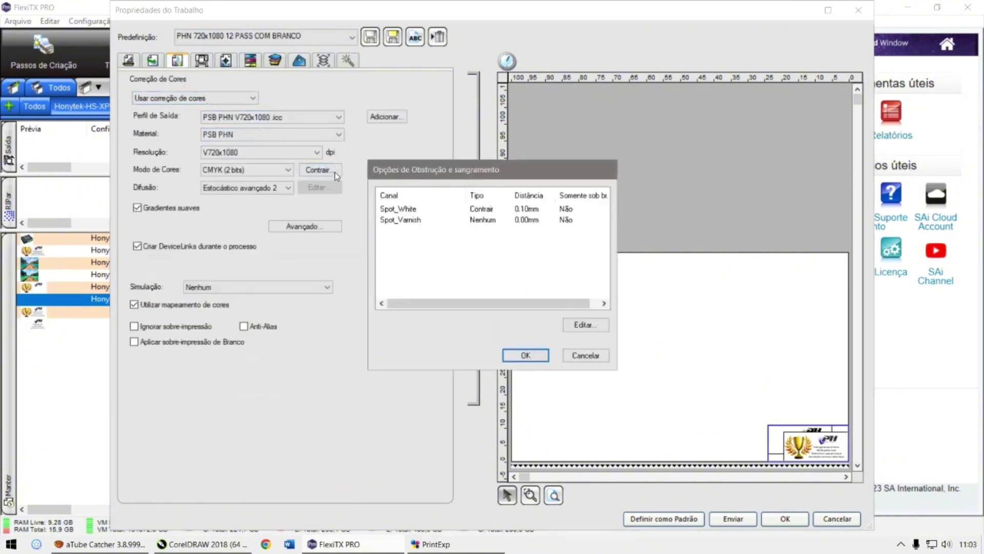
key("Escape")
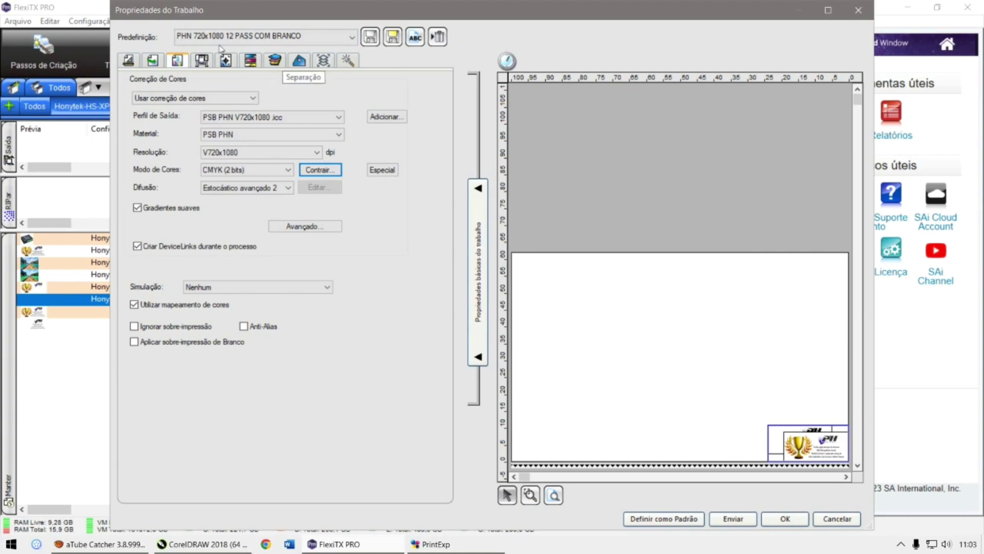
left_click(323, 60)
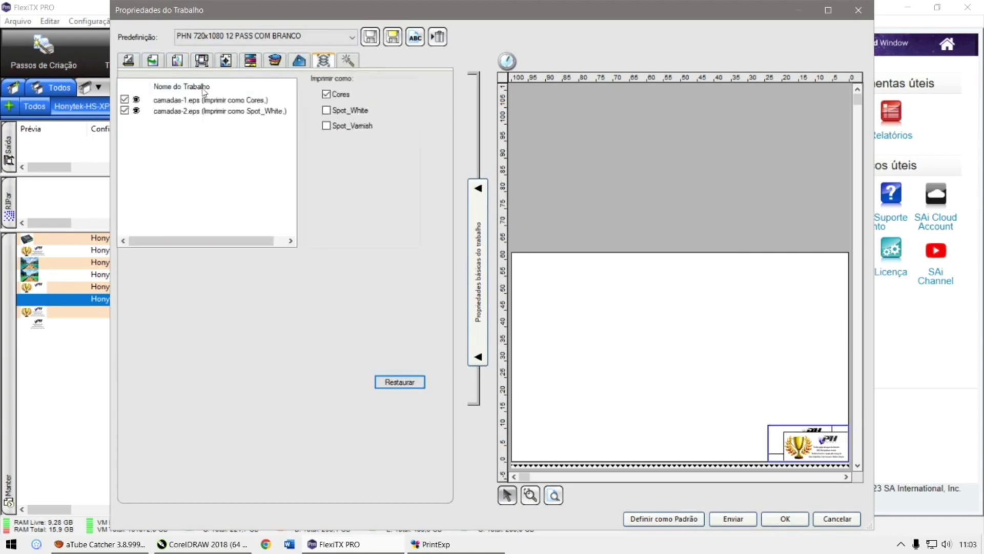
Send the layered job with the white-ink preset and save the output to the desktop as camadas-1.prt.
left_click(220, 38)
left_click(219, 72)
key("Return")
key("ctrl+s")
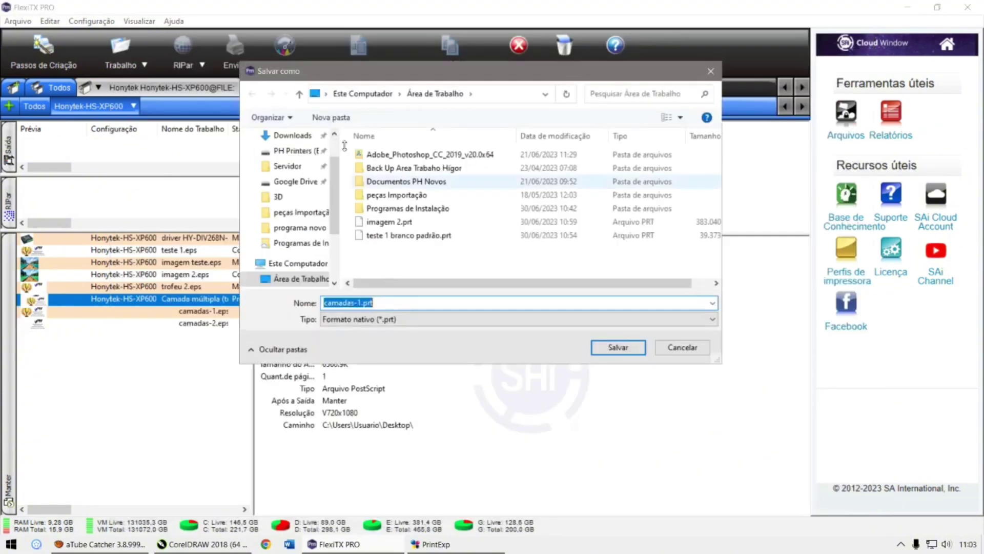
key("Return")
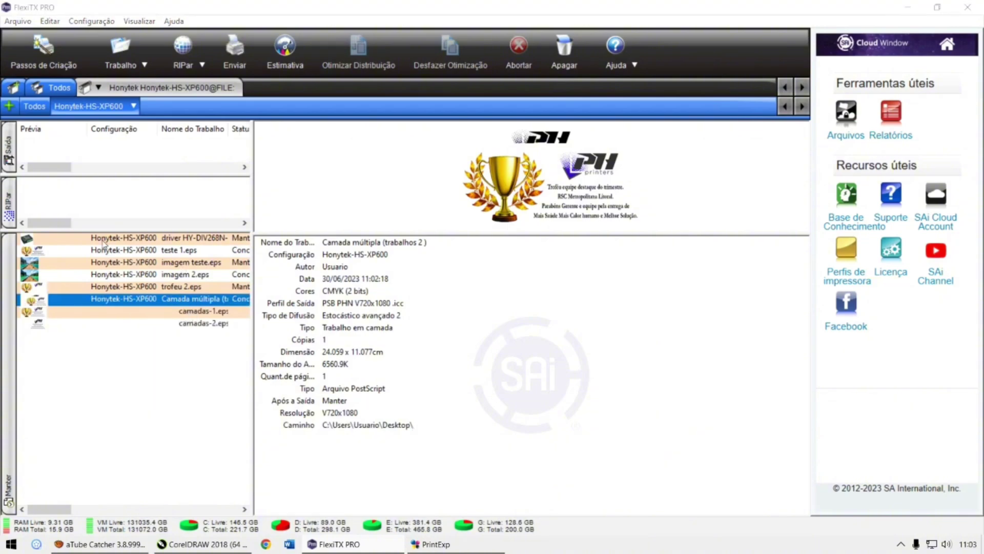
Check the processed job's properties, and switch to CorelDRAW to compare the white page 2 with the colour page 1.
double_click(123, 298)
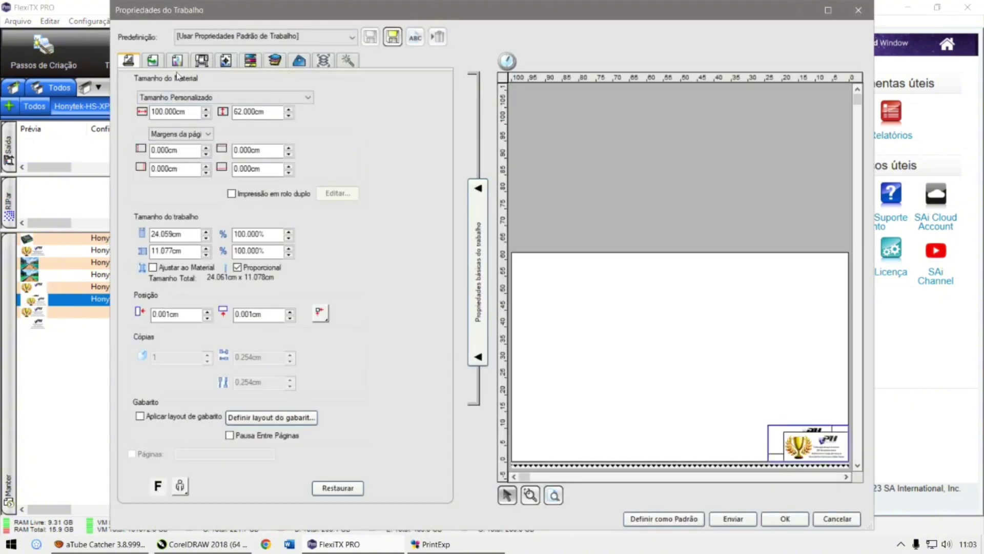
left_click(858, 10)
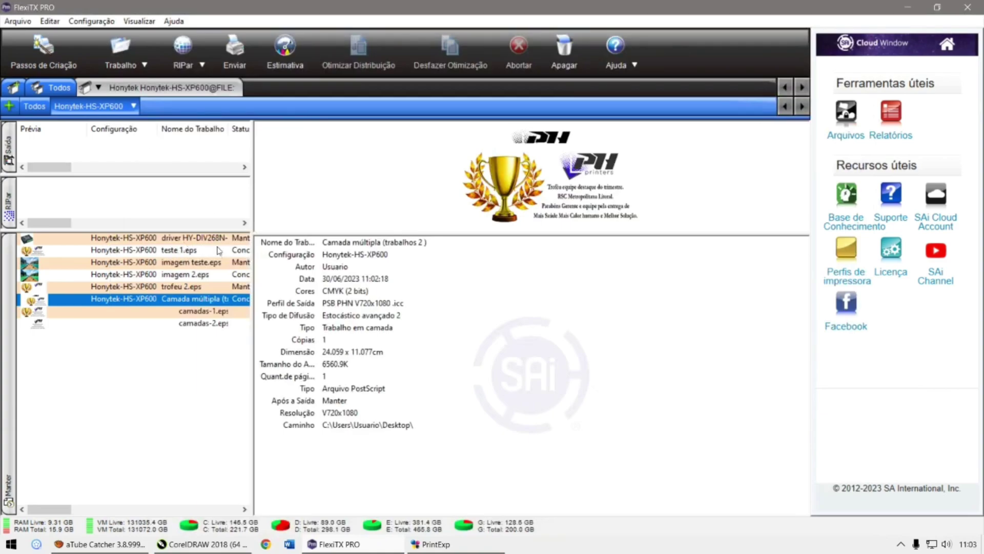
key("alt+Tab")
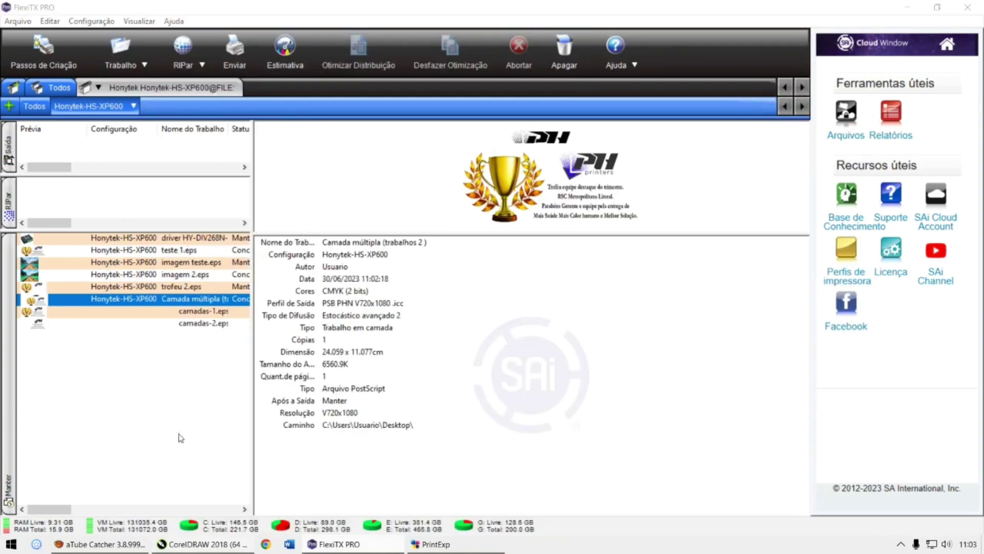
key("Page_Down")
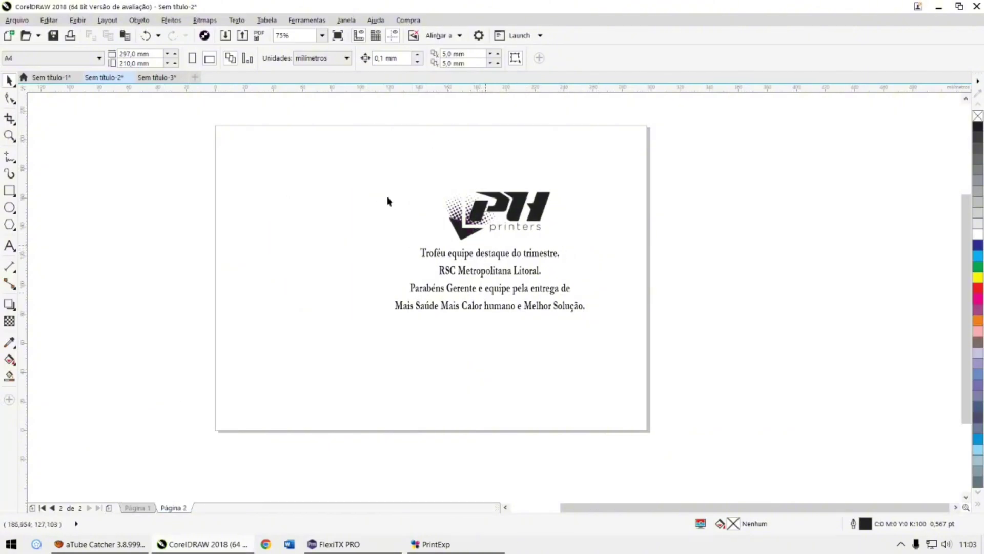
left_click(137, 508)
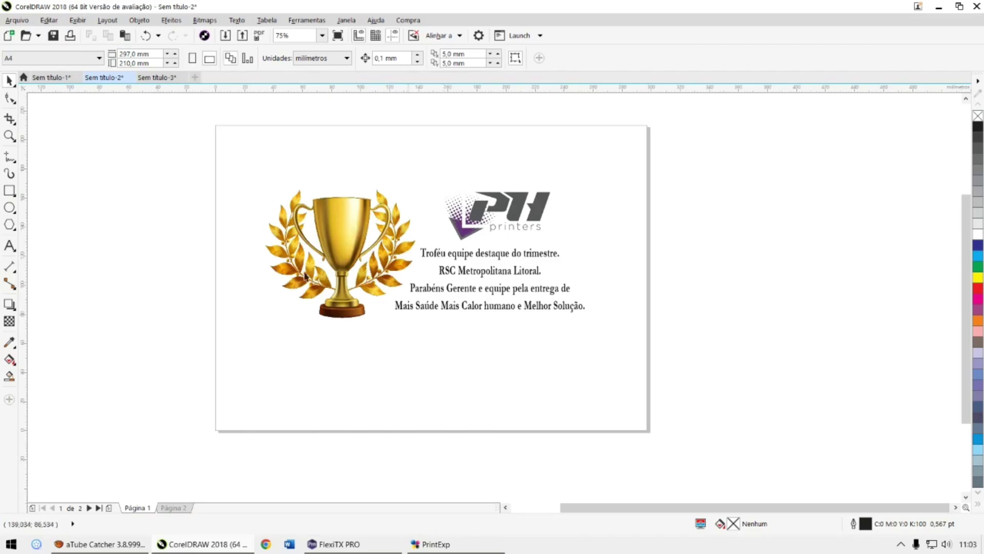
Switch to PrintExp, refresh the Desktop folder and compare the camadas-1 job with the other print files.
key("alt+Tab")
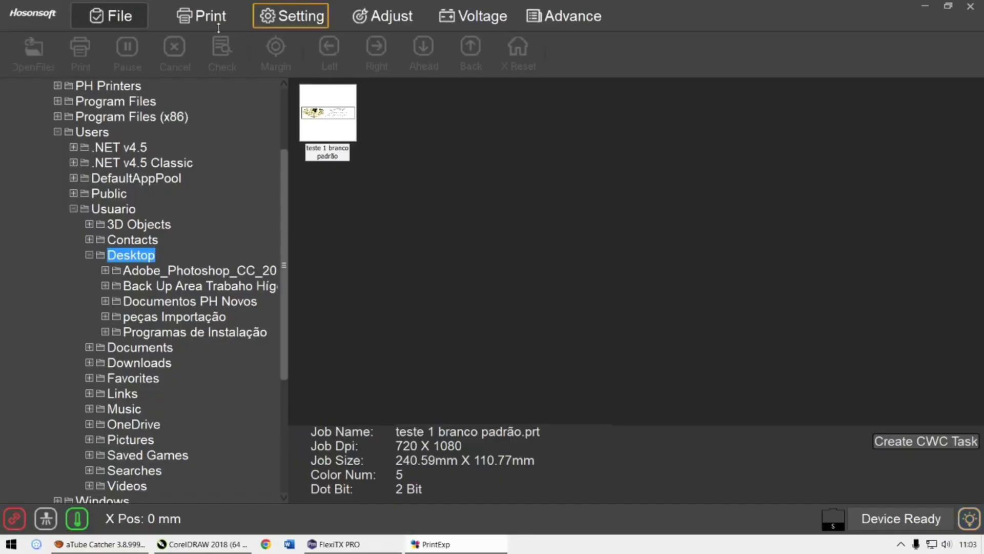
key("Down")
key("Up")
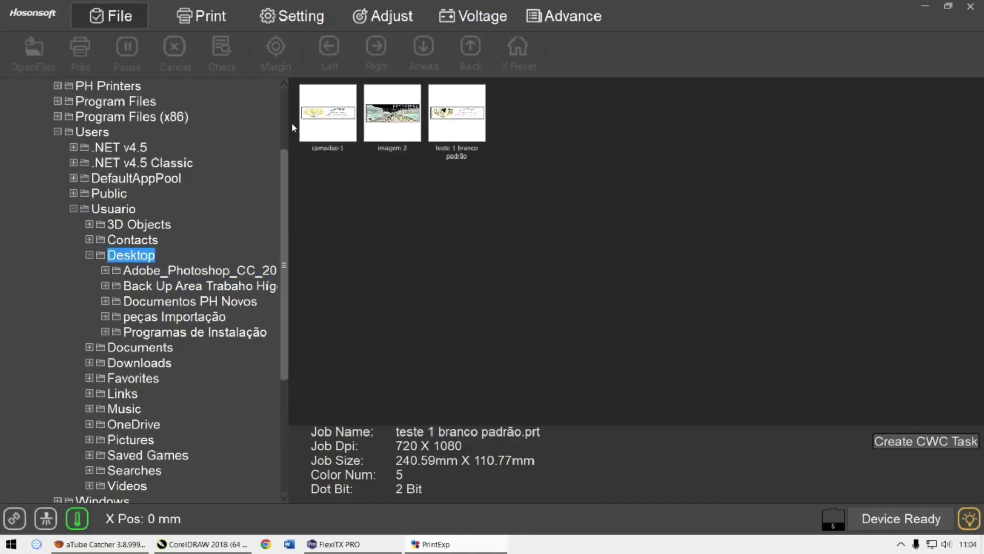
left_click(328, 113)
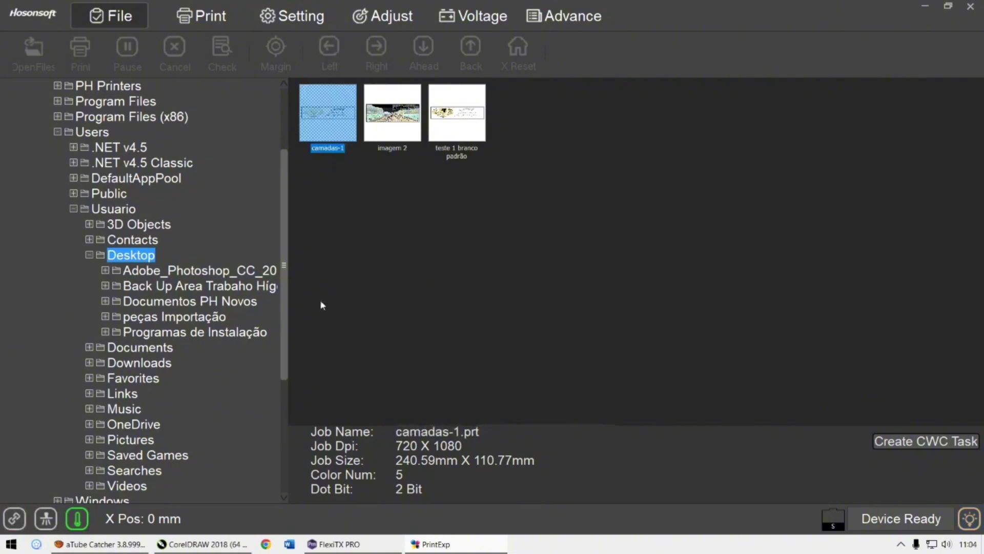
key("Right")
key("Right")
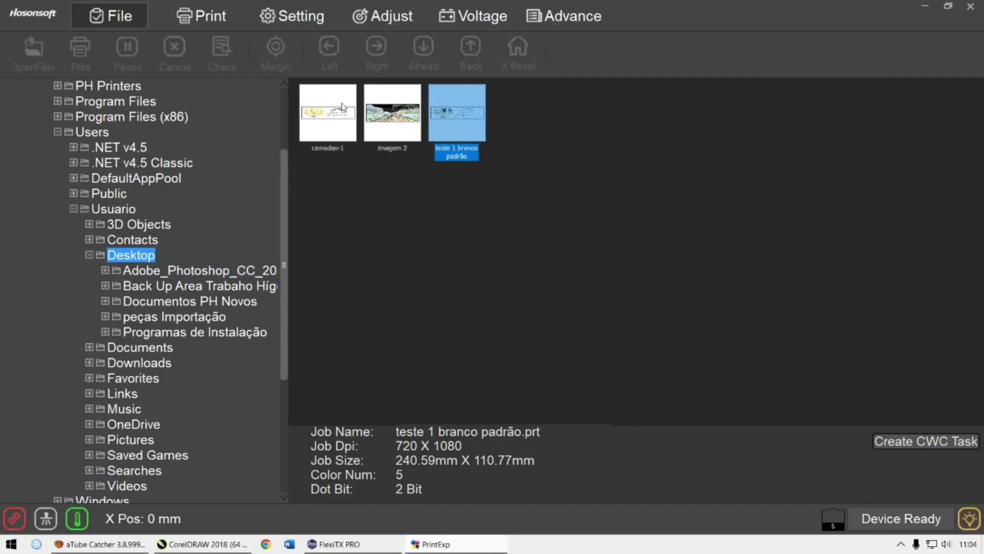
left_click(926, 6)
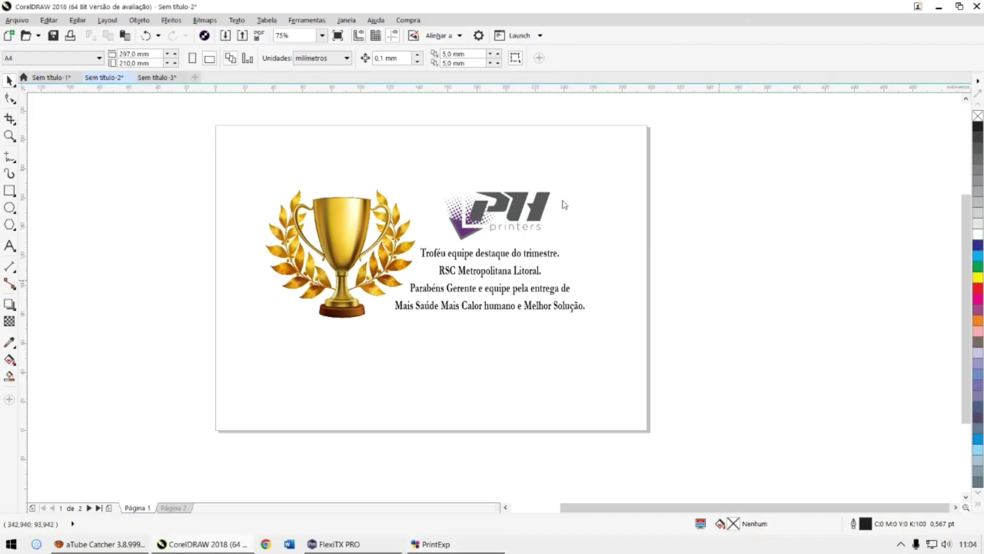